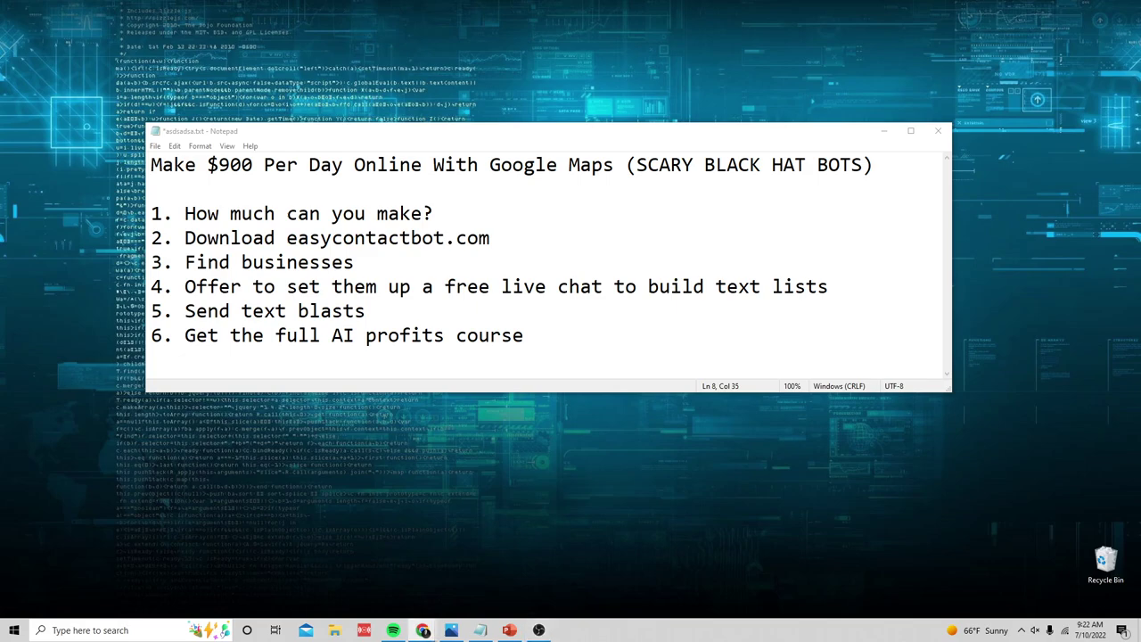
# Switch from the Notepad outline to the chasereiner.com website in the browser
pyautogui.click(422, 630)
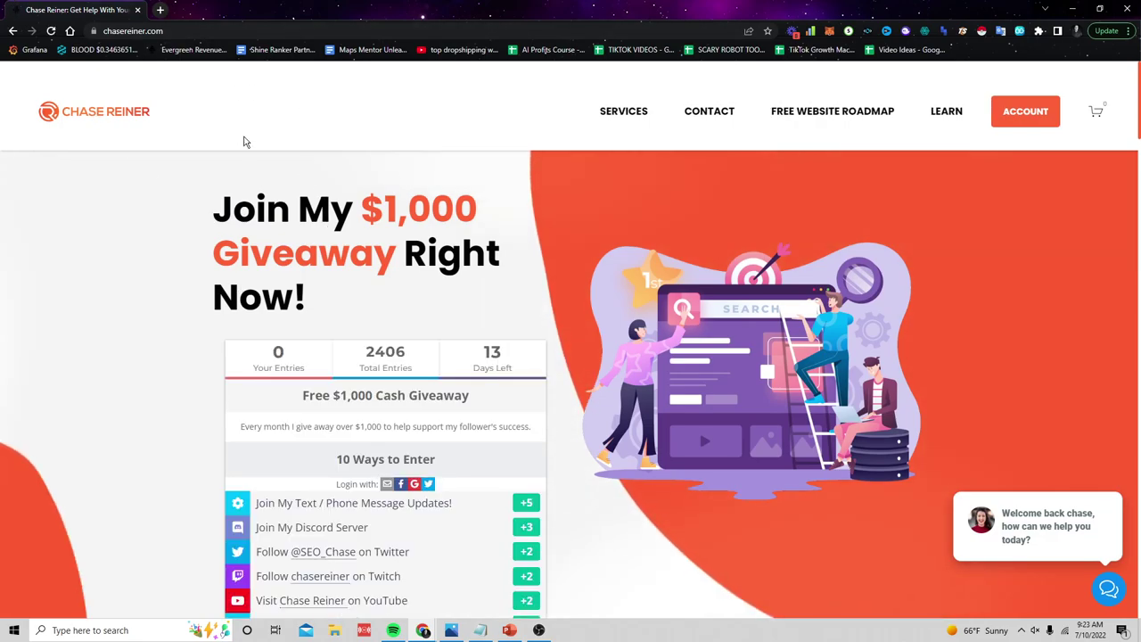
# Scroll down the chasereiner.com giveaway page
pyautogui.scroll(-2, 526, 356)
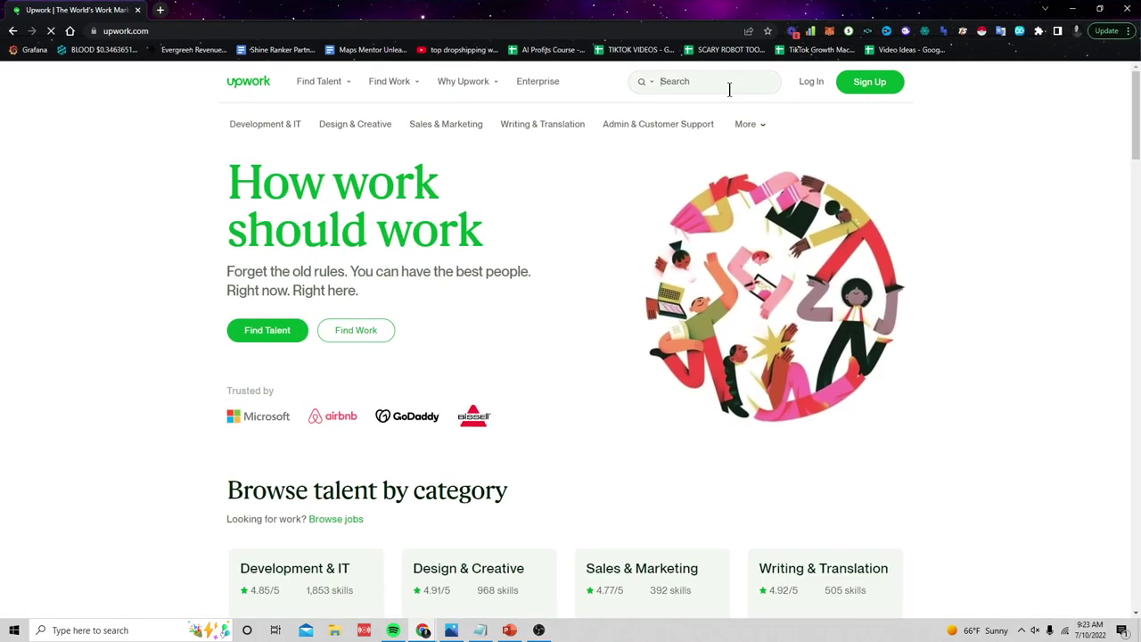
# Search Upwork for 'email marketing' freelancers
pyautogui.click(729, 89)
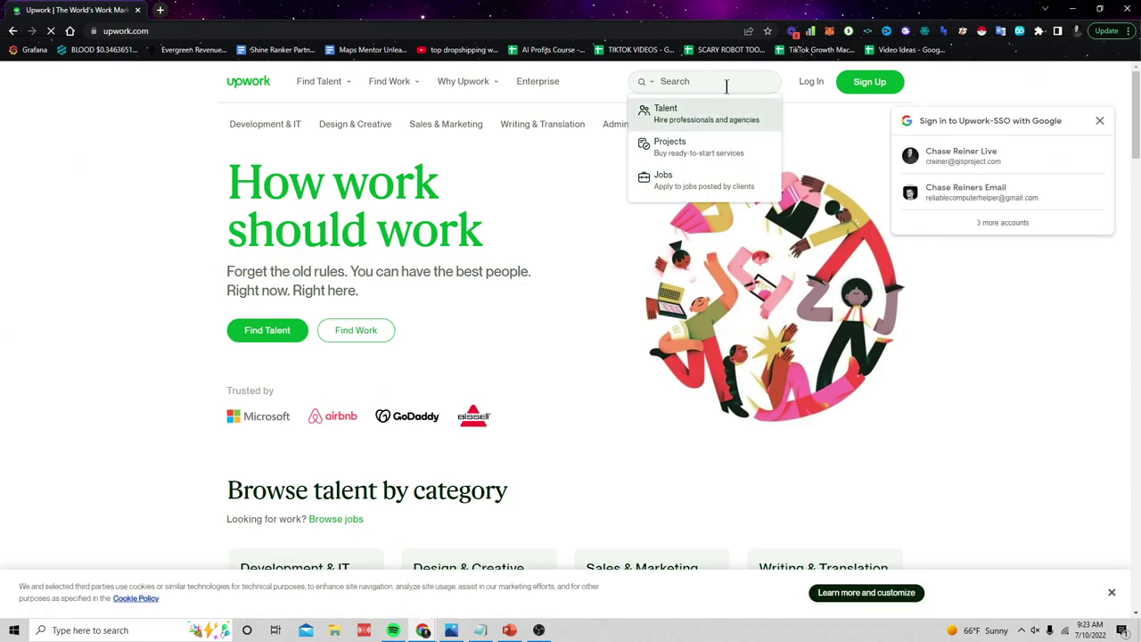
pyautogui.write('email marketing')
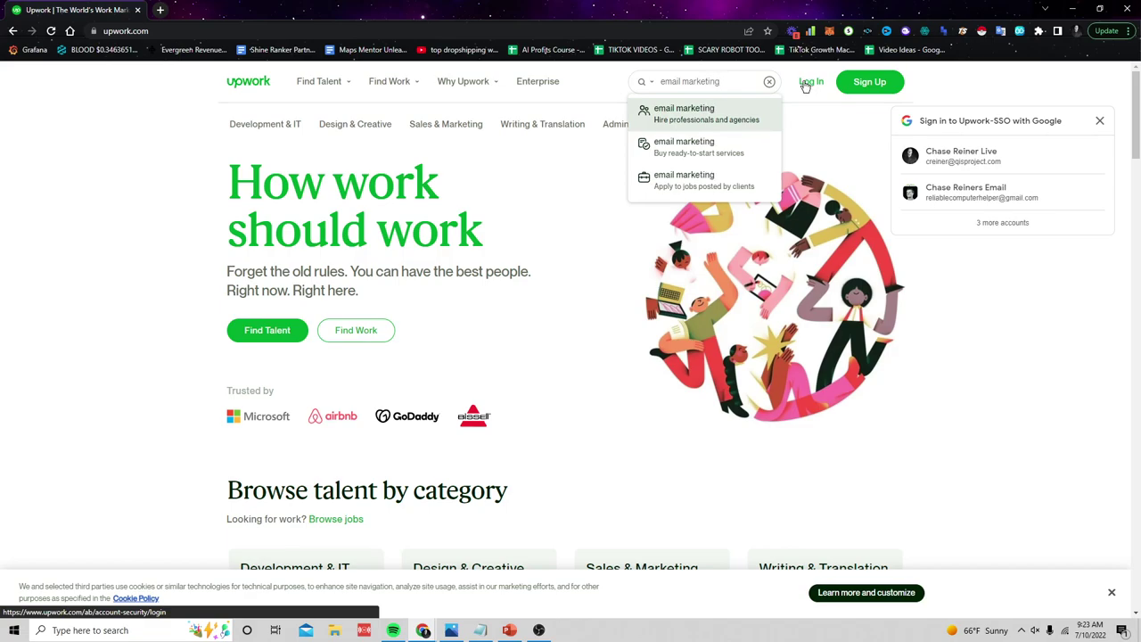
pyautogui.press('Return')
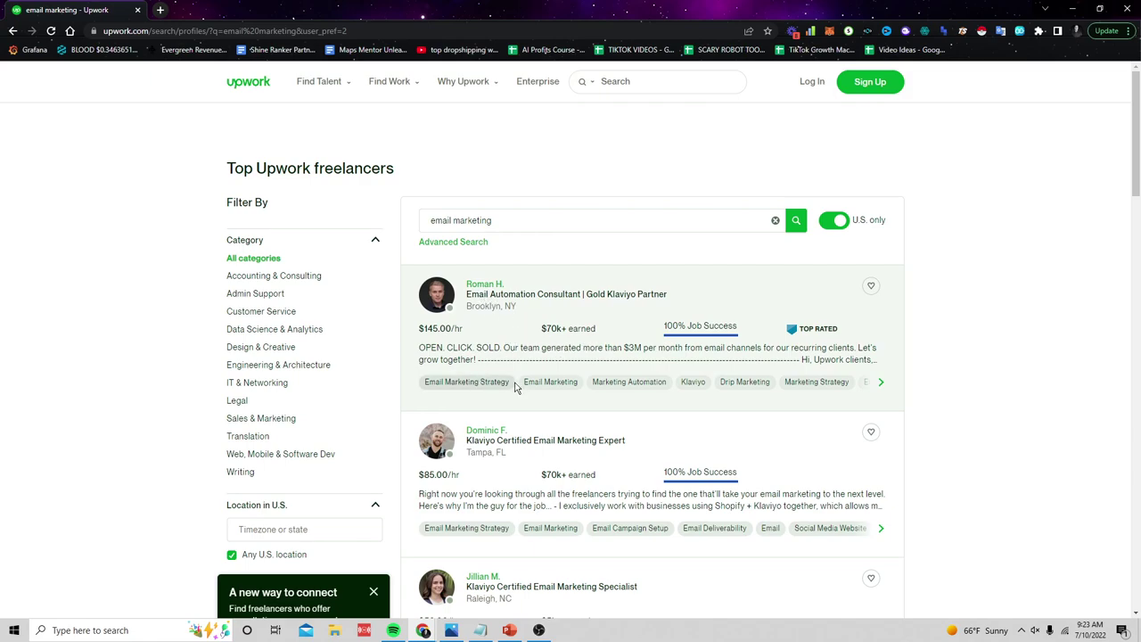
# Browse the top U.S. email marketing freelancers, checking their rates and job success
pyautogui.scroll(-2, 482, 375)
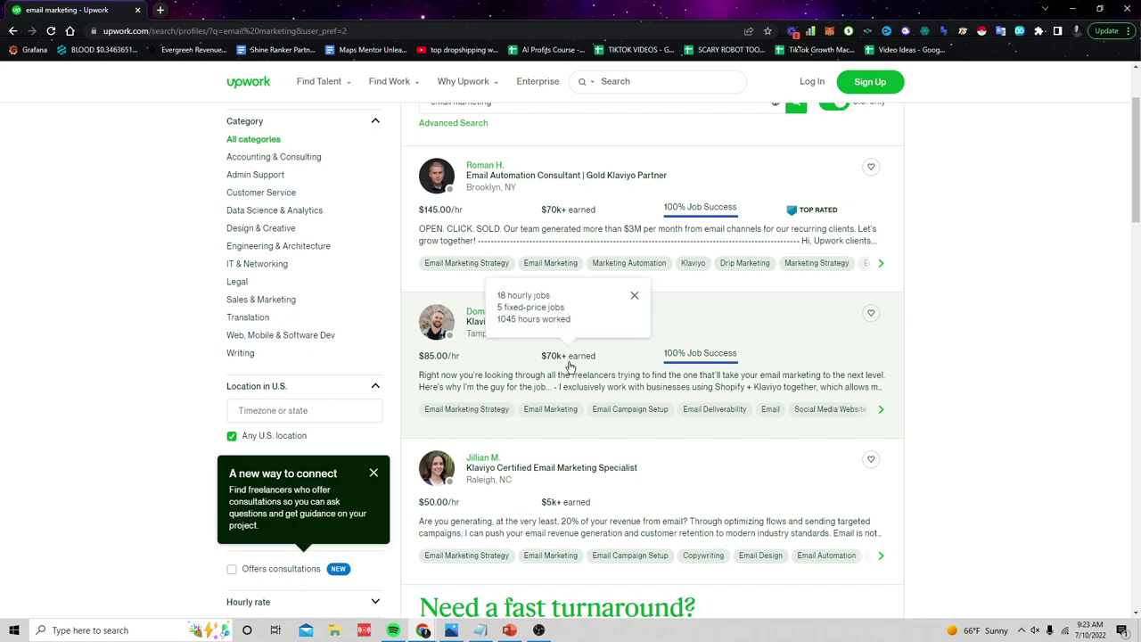
pyautogui.scroll(1, 535, 468)
pyautogui.scroll(-2, 515, 467)
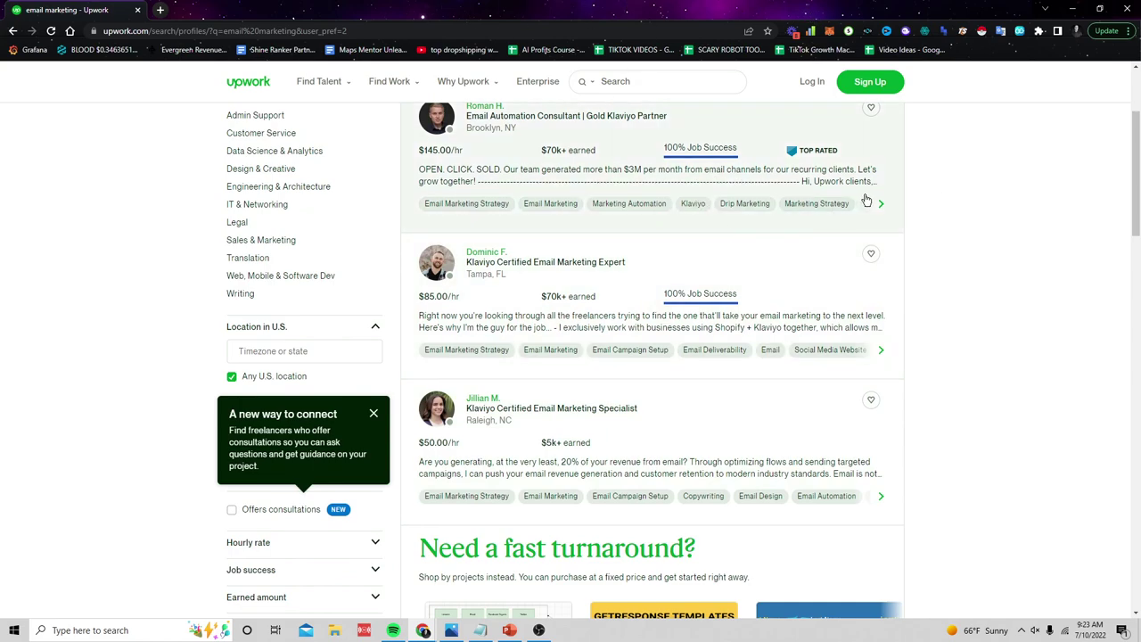
pyautogui.scroll(-1, 902, 155)
pyautogui.scroll(3, 909, 163)
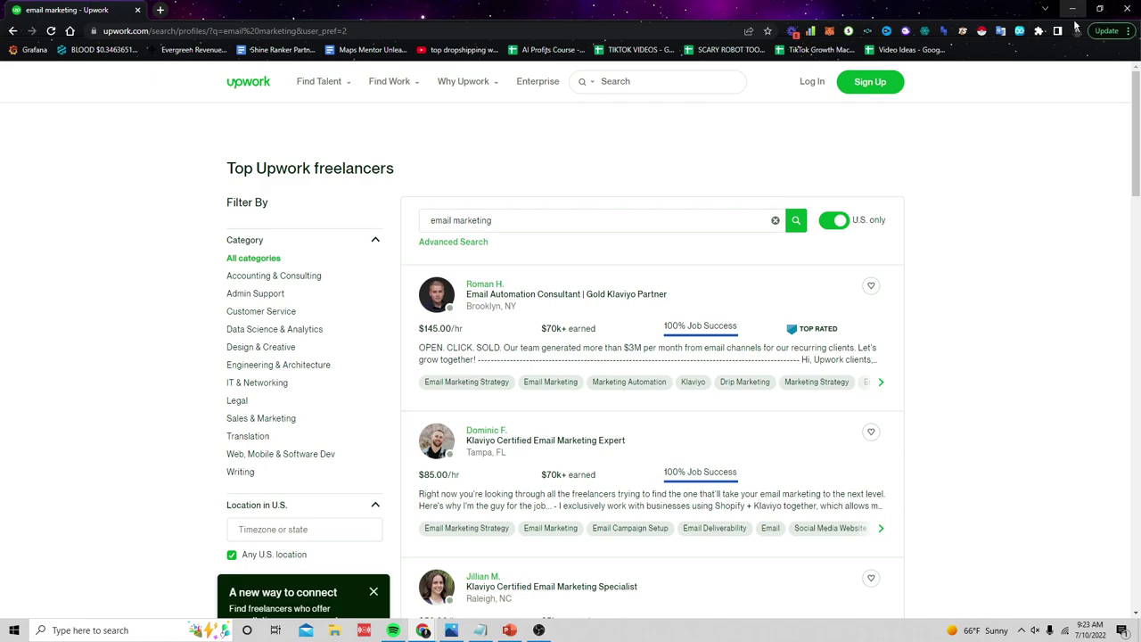
pyautogui.click(488, 215)
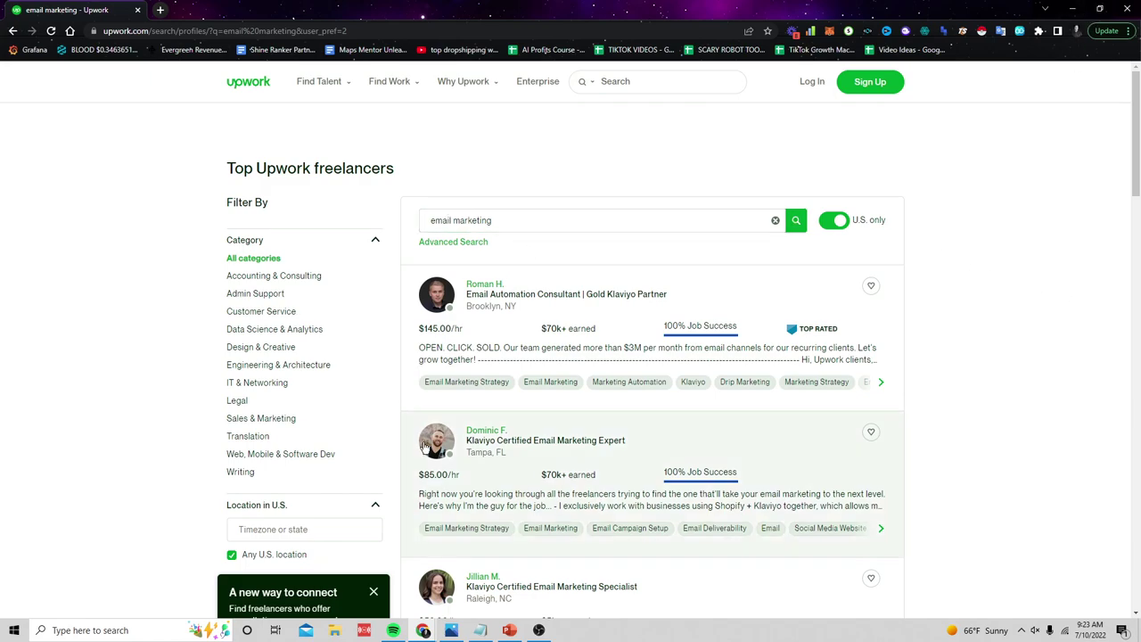
# Launch Calculator and compute 50 × 40 = 2,000
pyautogui.press('super')
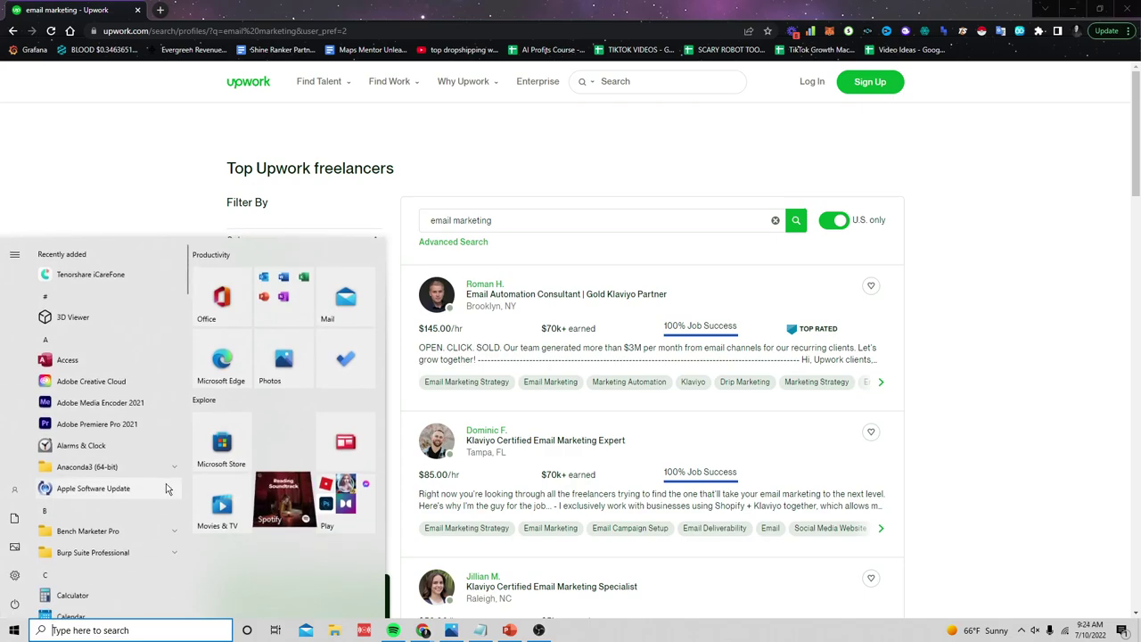
pyautogui.write('calc')
pyautogui.press('Return')
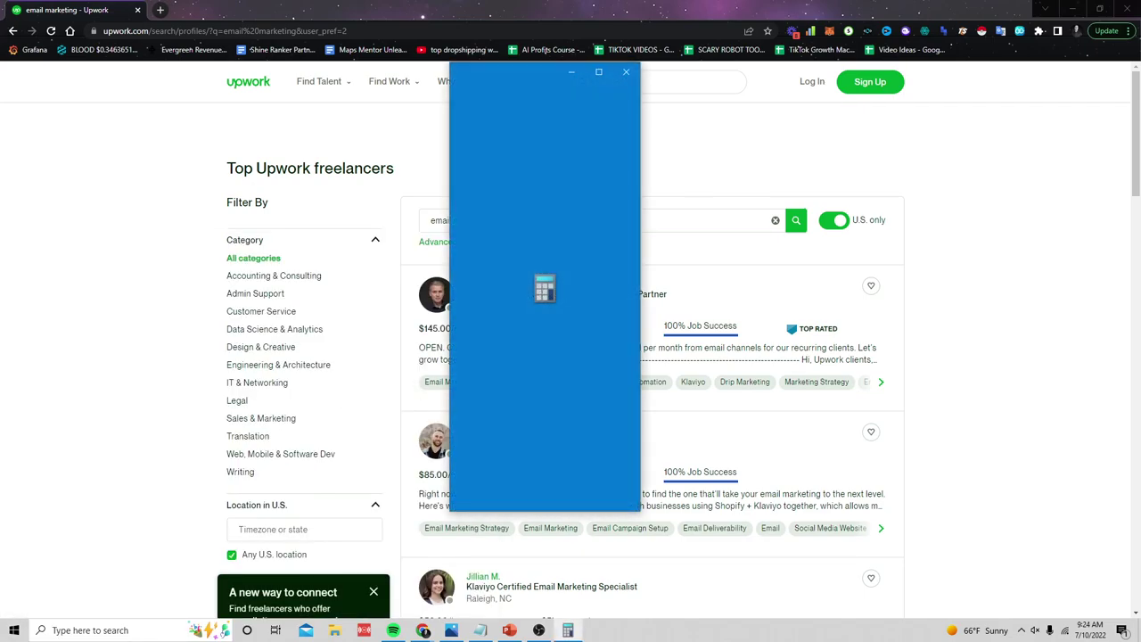
pyautogui.click(521, 390)
pyautogui.click(522, 486)
pyautogui.click(614, 341)
pyautogui.click(468, 392)
pyautogui.click(521, 486)
pyautogui.click(614, 485)
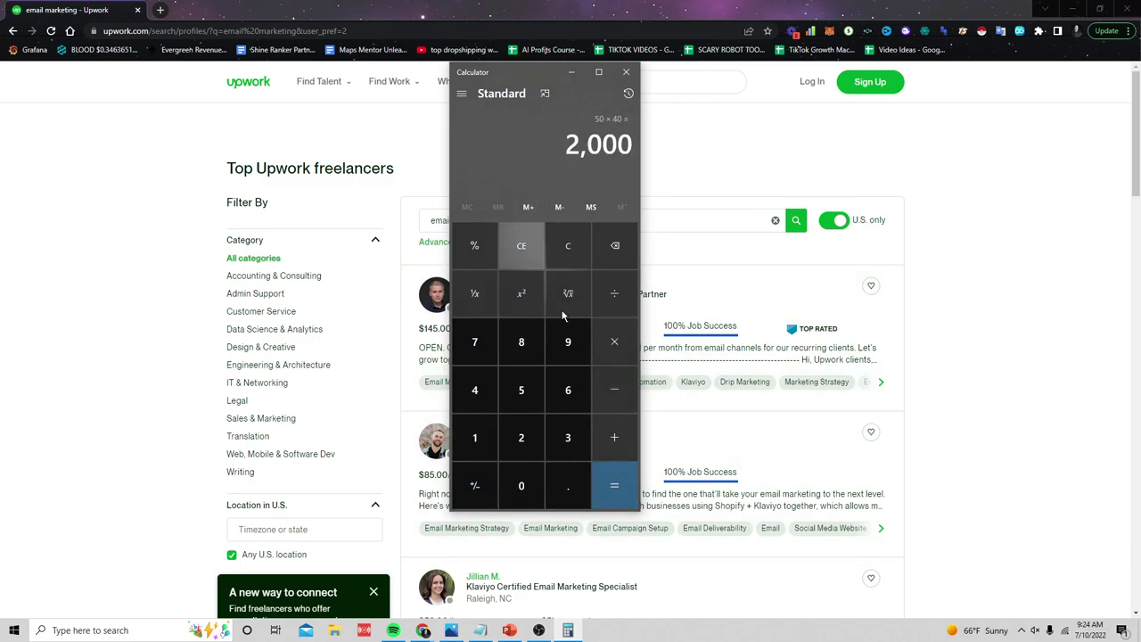
# Multiply 2,000 by 4, then by 12, reaching 96,000
pyautogui.click(614, 348)
pyautogui.click(475, 389)
pyautogui.click(629, 486)
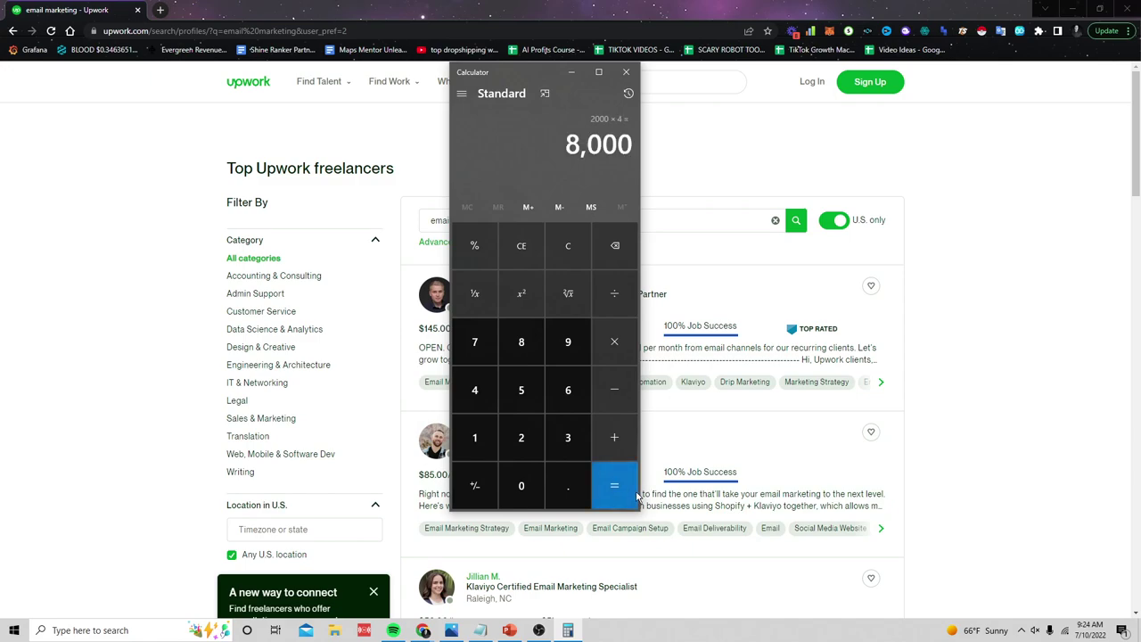
pyautogui.click(613, 337)
pyautogui.click(475, 437)
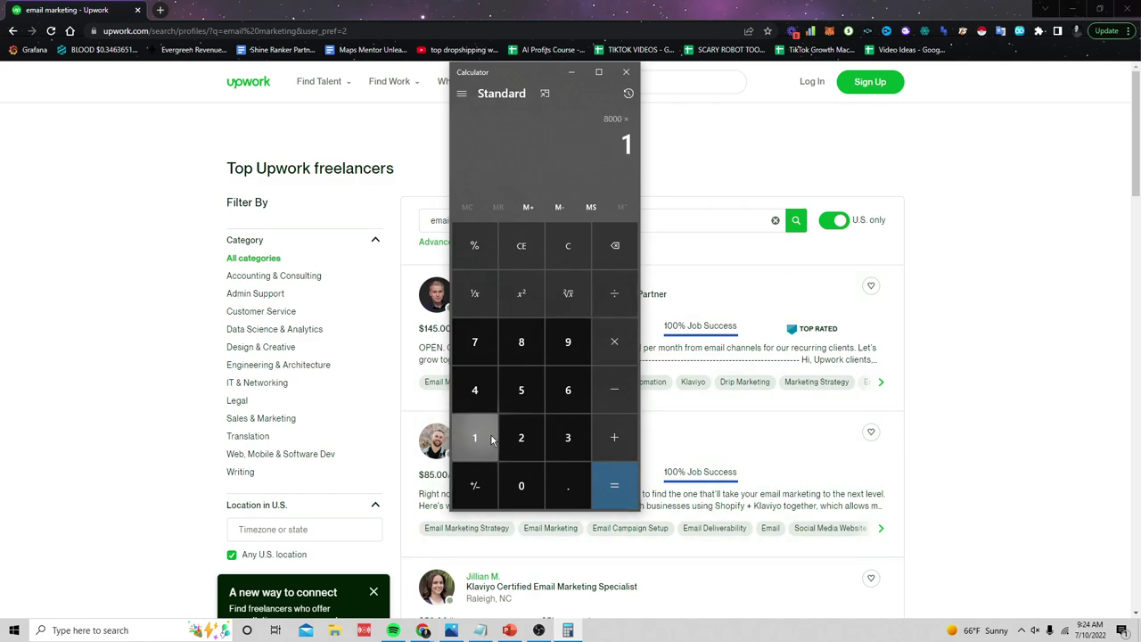
pyautogui.click(522, 436)
pyautogui.click(614, 486)
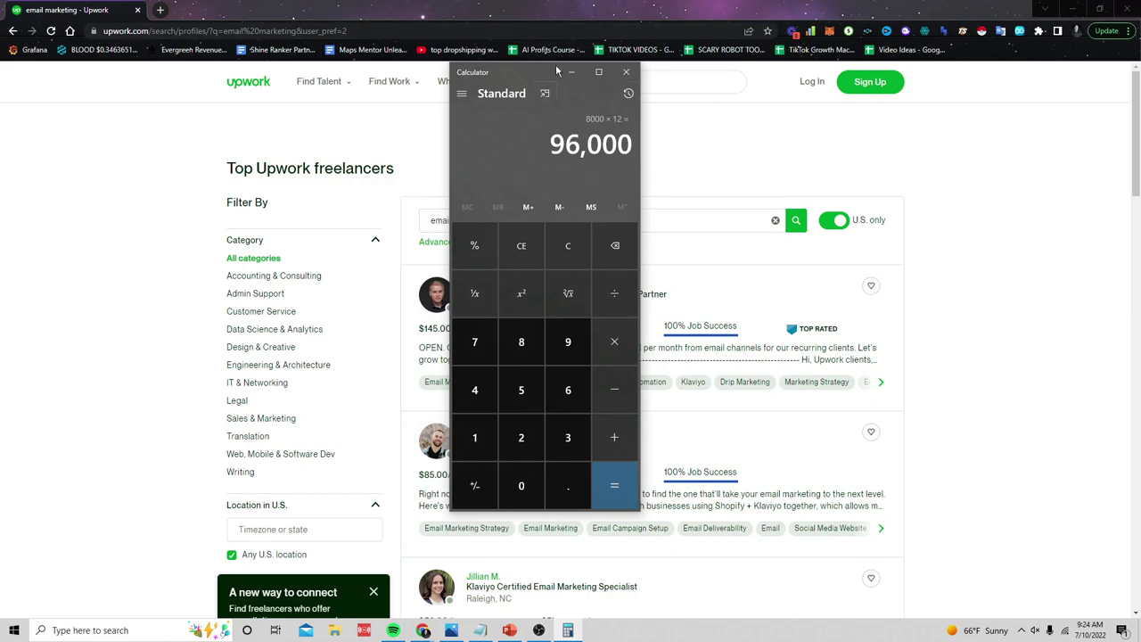
# Highlight the 96,000 result, then minimize Calculator to reveal the Upwork results
pyautogui.moveTo(557, 70)
pyautogui.mouseDown()
pyautogui.moveTo(559, 171)
pyautogui.moveTo(547, 107)
pyautogui.mouseUp()
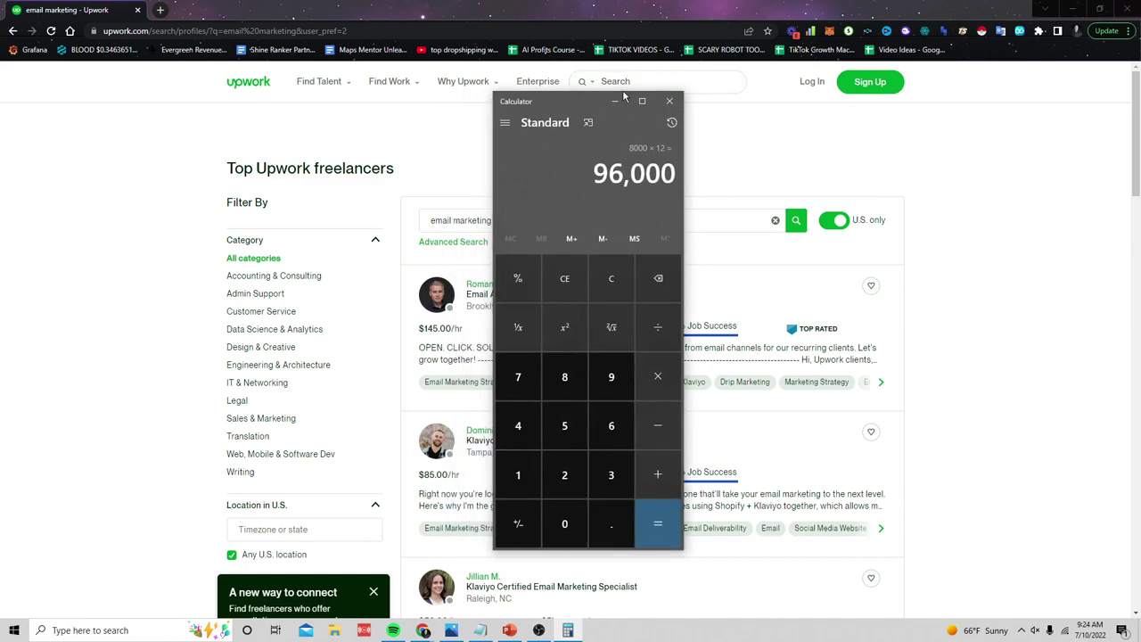
pyautogui.moveTo(588, 182); pyautogui.dragTo(710, 173)
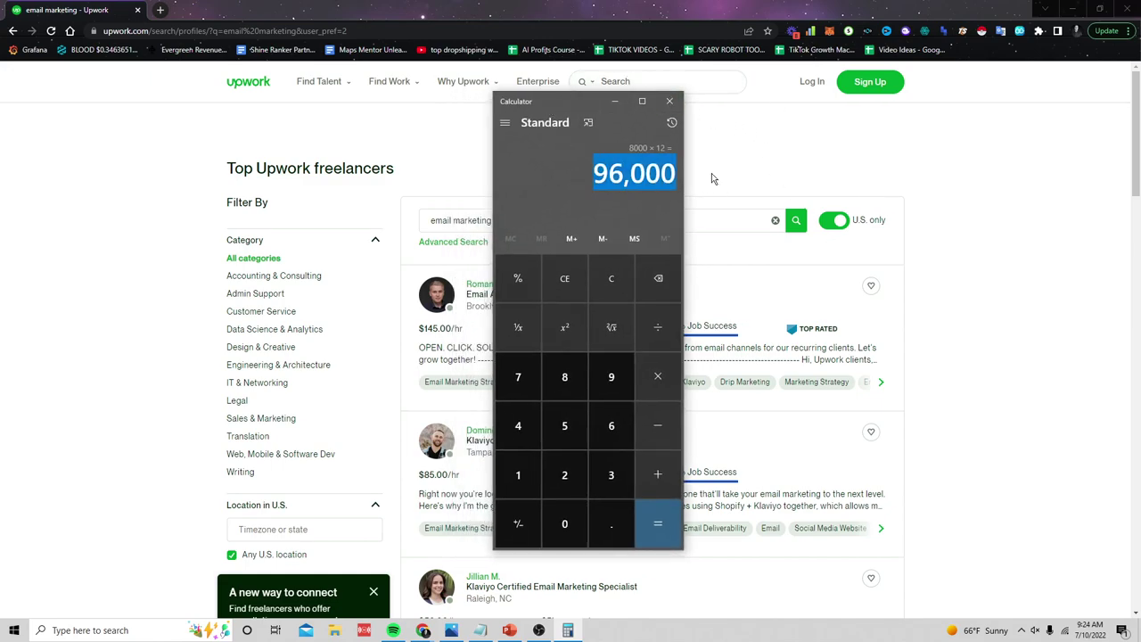
pyautogui.click(614, 101)
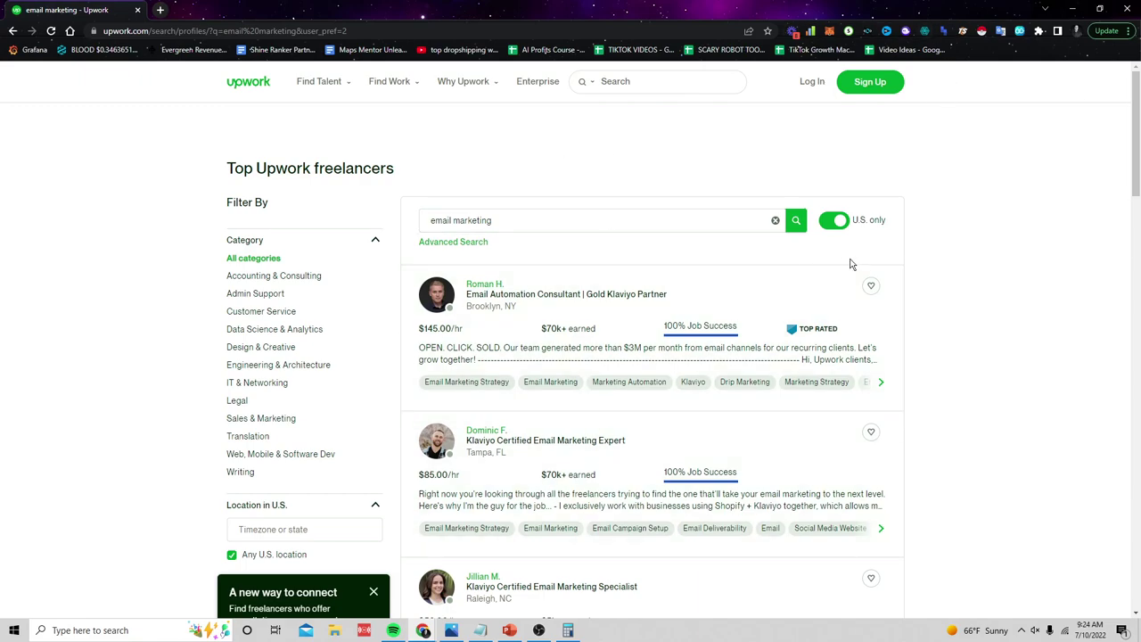
# Zoom Upwork to 90%, then bring the Notepad outline forward and highlight step 2
pyautogui.hotkey('ctrl', '-')
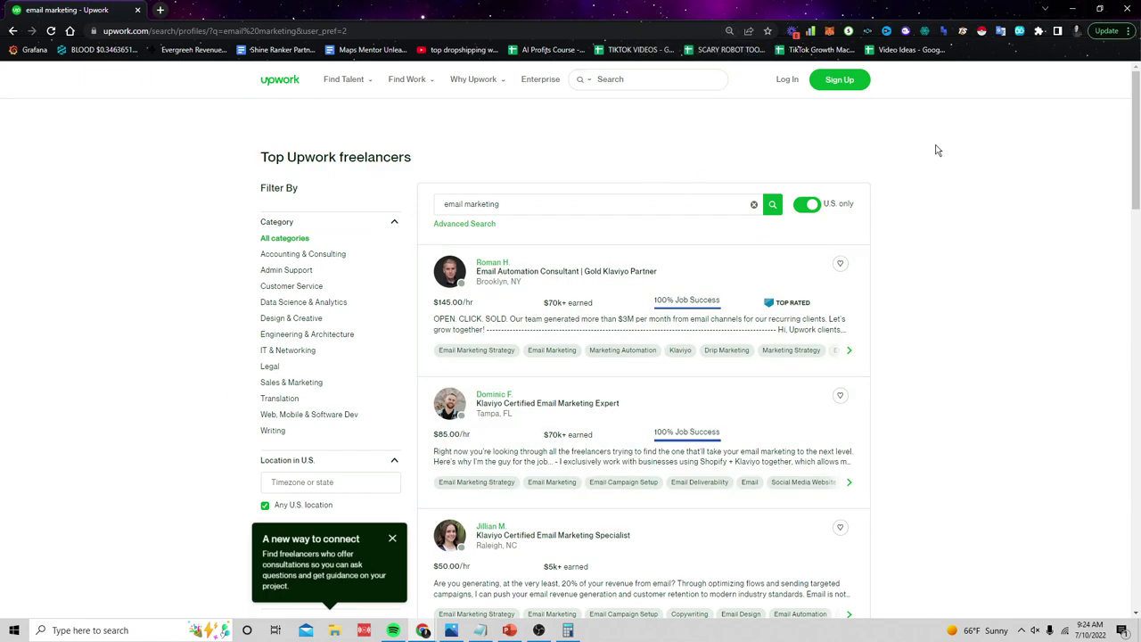
pyautogui.click(1071, 8)
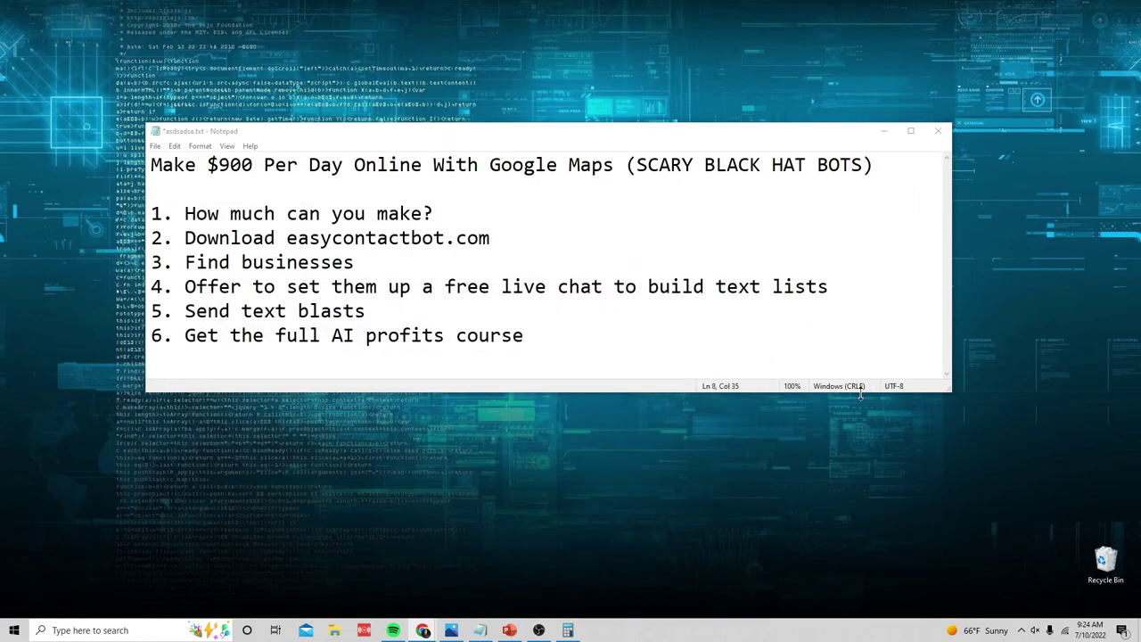
pyautogui.moveTo(868, 392); pyautogui.dragTo(859, 408)
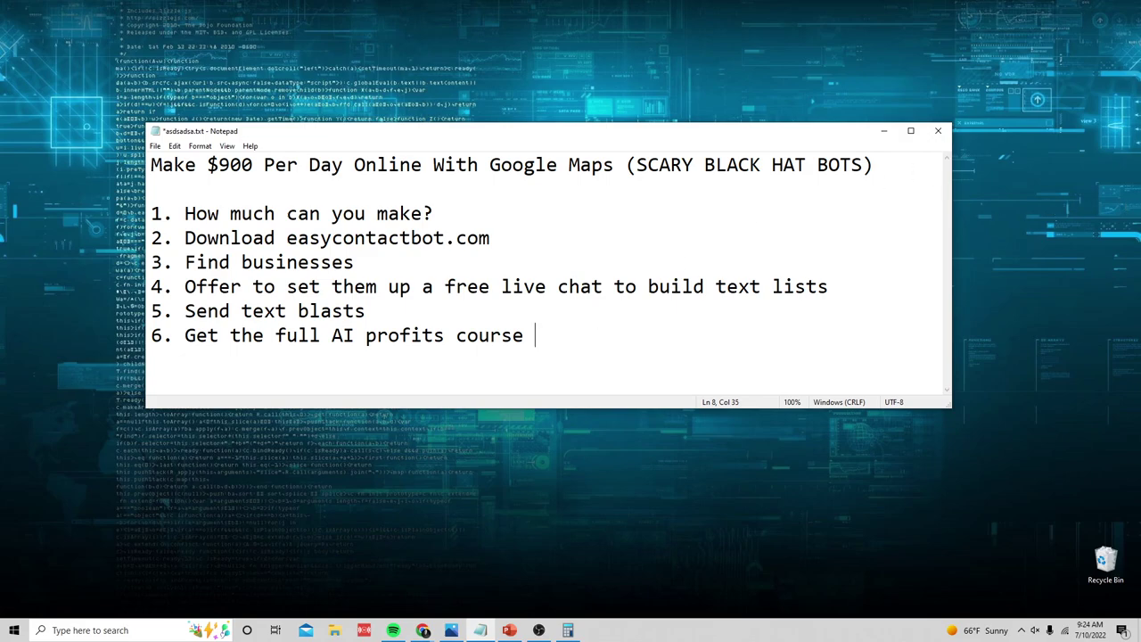
pyautogui.hotkey('alt', 'Tab')
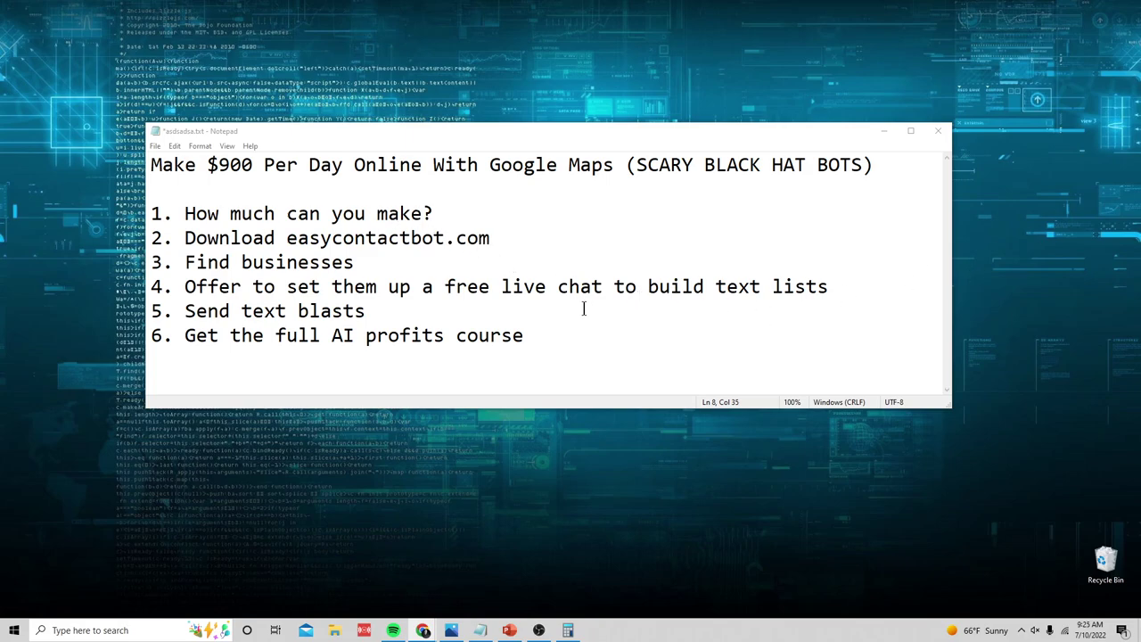
pyautogui.moveTo(490, 238); pyautogui.dragTo(151, 238)
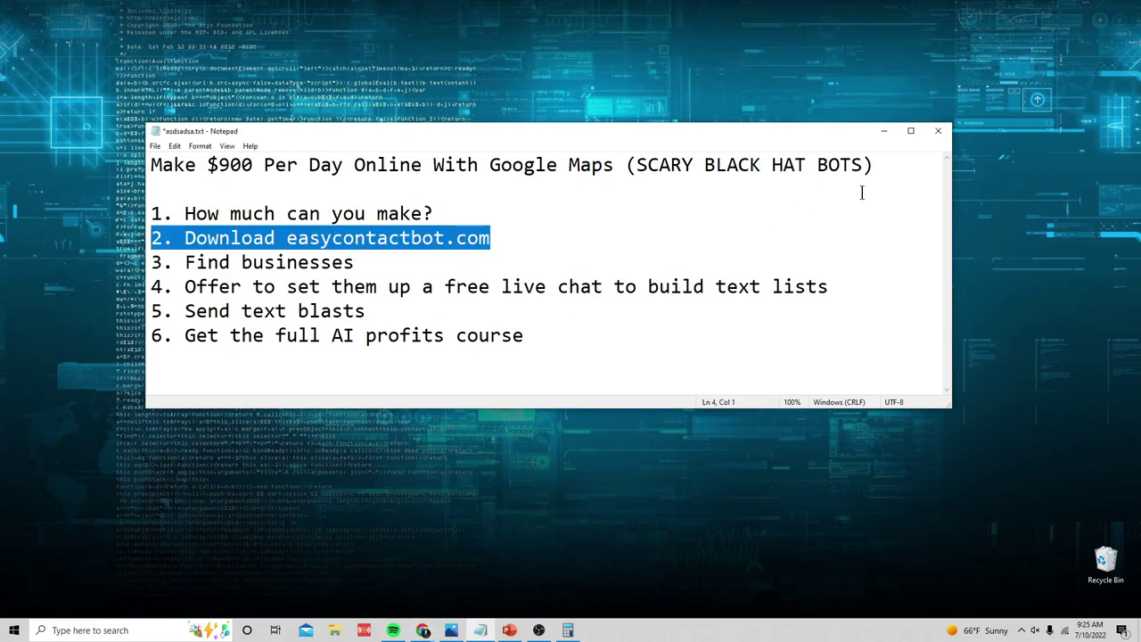
pyautogui.click(360, 262)
# Copy easycontactbot.com from the outline and paste it into the browser's address bar
pyautogui.moveTo(283, 238); pyautogui.dragTo(490, 238)
pyautogui.hotkey('alt', 'Tab')
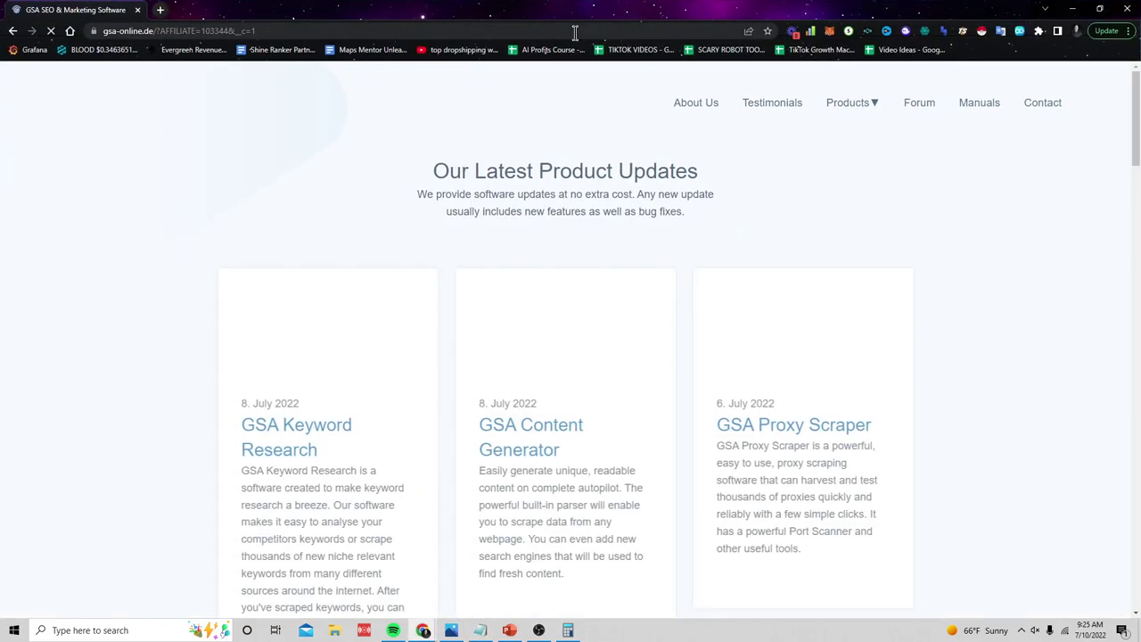
pyautogui.write('easycontactbot.com')
pyautogui.press('Return')
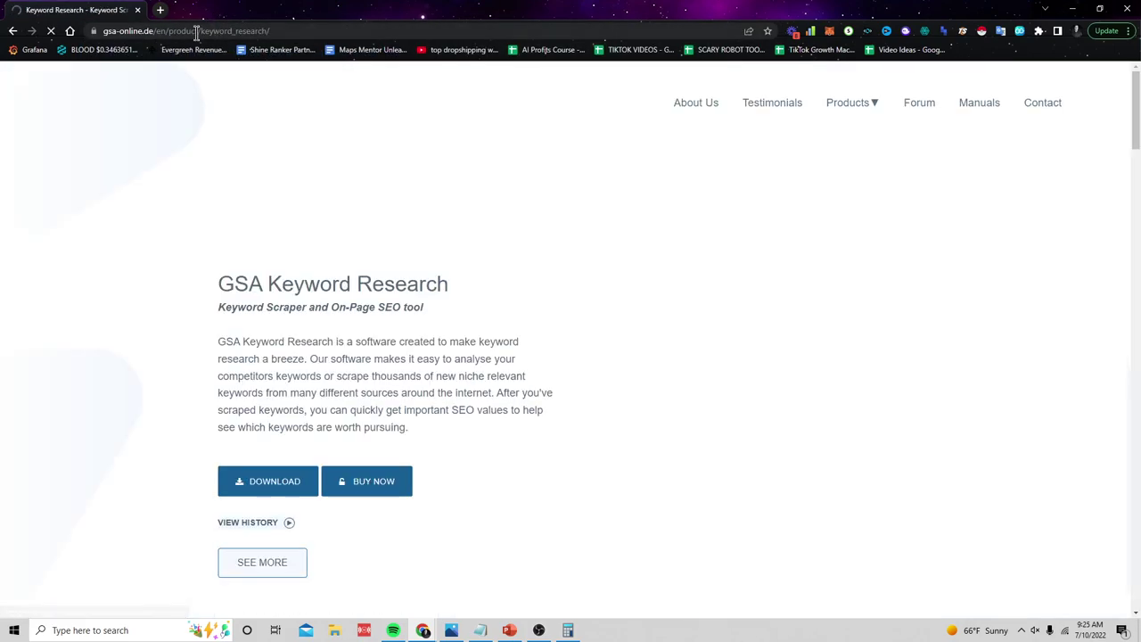
pyautogui.click(149, 34)
pyautogui.write('easycontactbot.com')
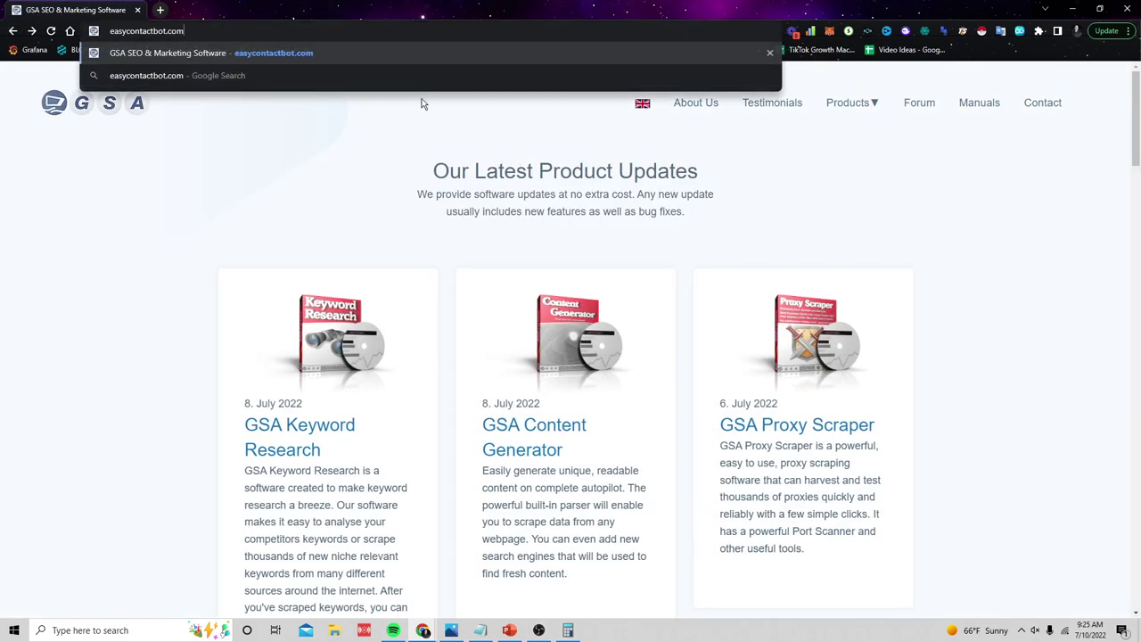
pyautogui.click(147, 246)
# Browse the GSA product updates carousel and open the GSA Website Contact product page
pyautogui.scroll(-3, 858, 407)
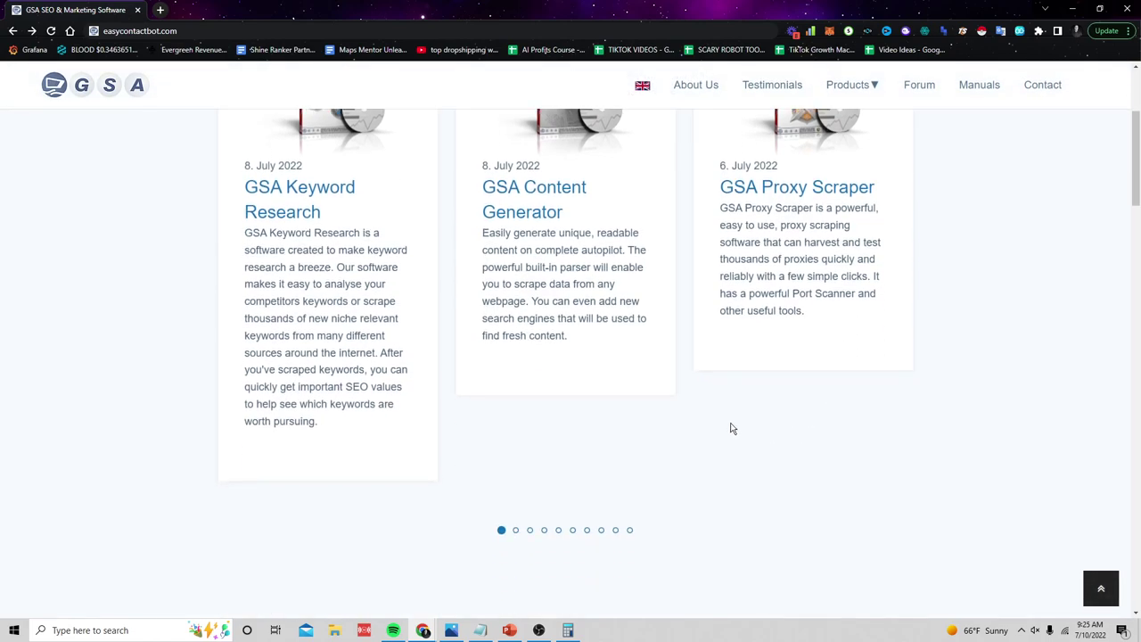
pyautogui.scroll(1, 731, 428)
pyautogui.click(529, 589)
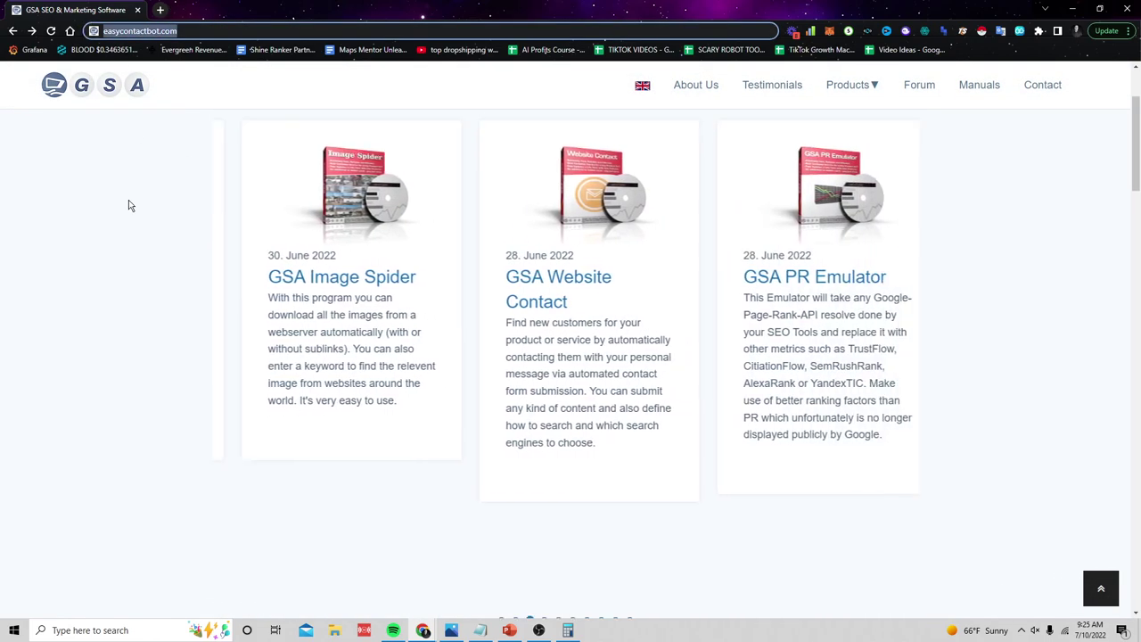
pyautogui.scroll(2, 540, 438)
pyautogui.scroll(-2, 563, 412)
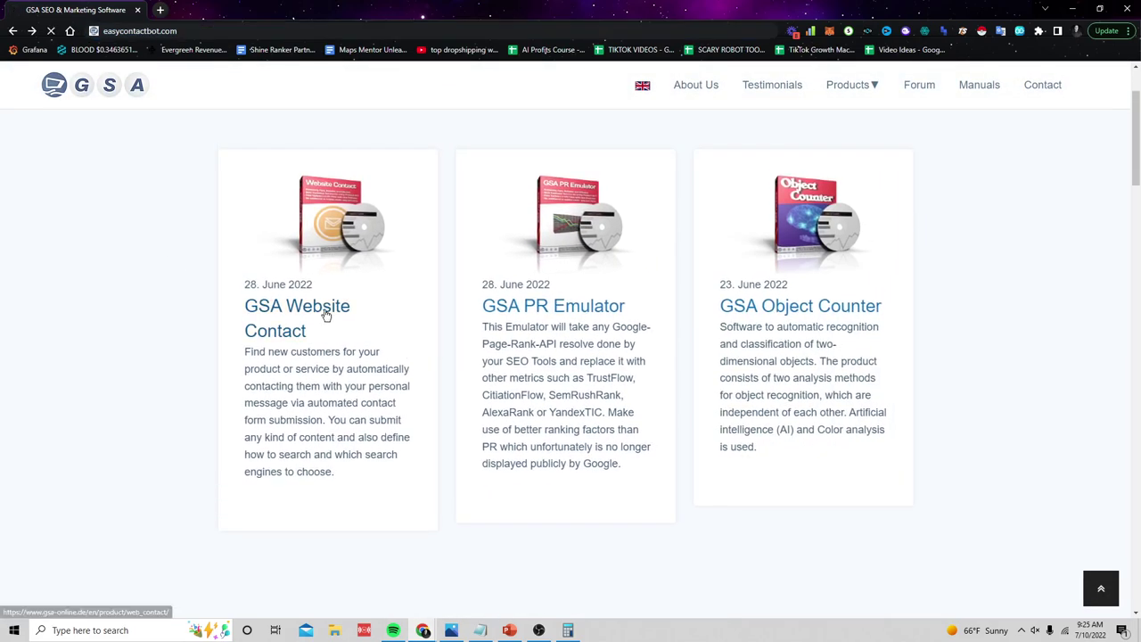
pyautogui.click(324, 311)
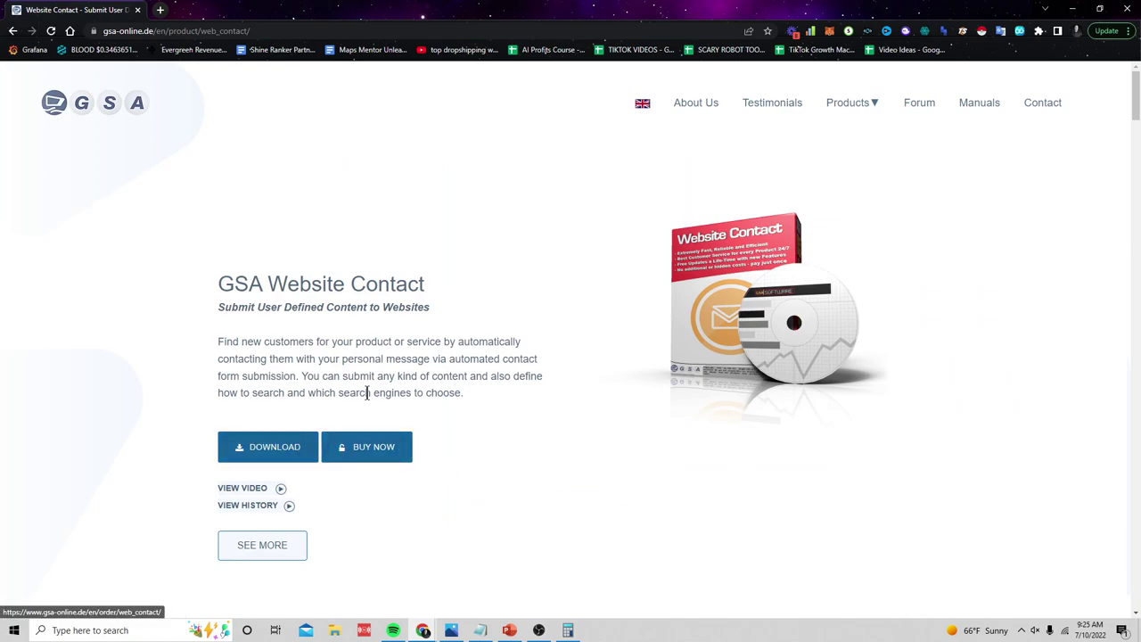
# Search Google for 'computer repair near me' in a new tab
pyautogui.click(161, 9)
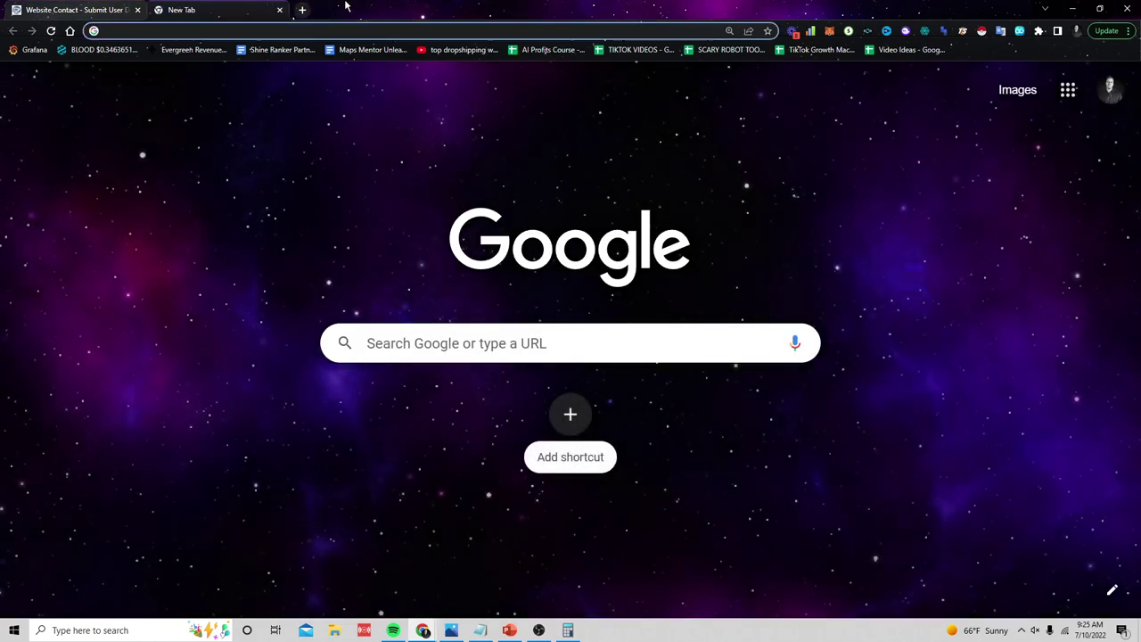
pyautogui.write('c')
pyautogui.press('BackSpace')
pyautogui.press('BackSpace')
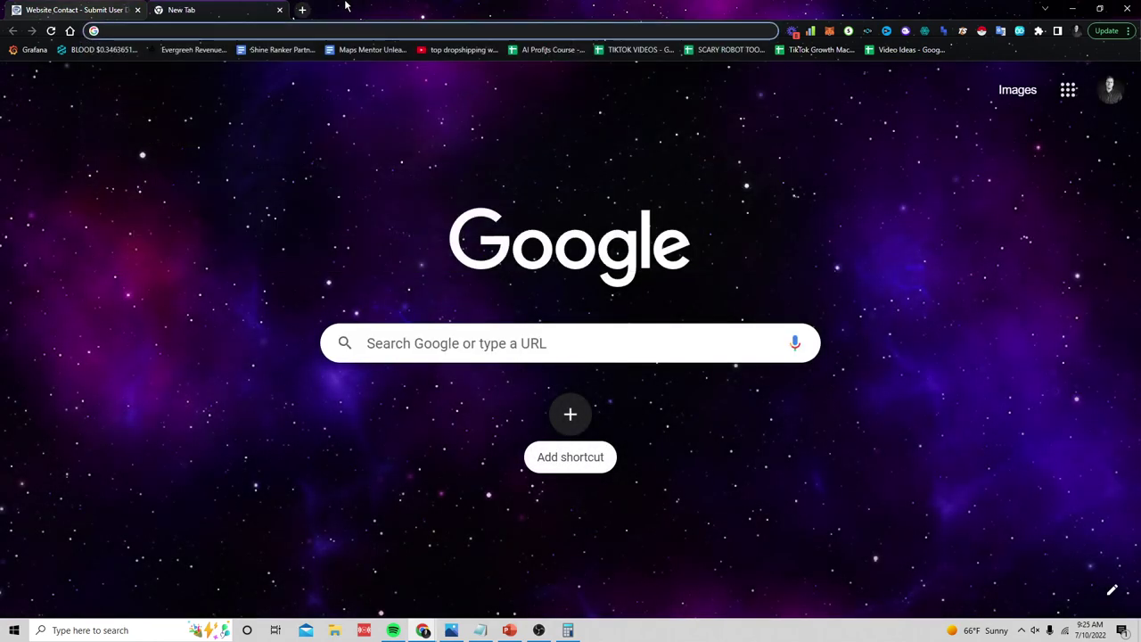
pyautogui.write('computer near me')
pyautogui.press('BackSpace')
pyautogui.press('BackSpace')
pyautogui.press('BackSpace')
pyautogui.press('BackSpace')
pyautogui.press('BackSpace')
pyautogui.write('repa')
pyautogui.press('Return')
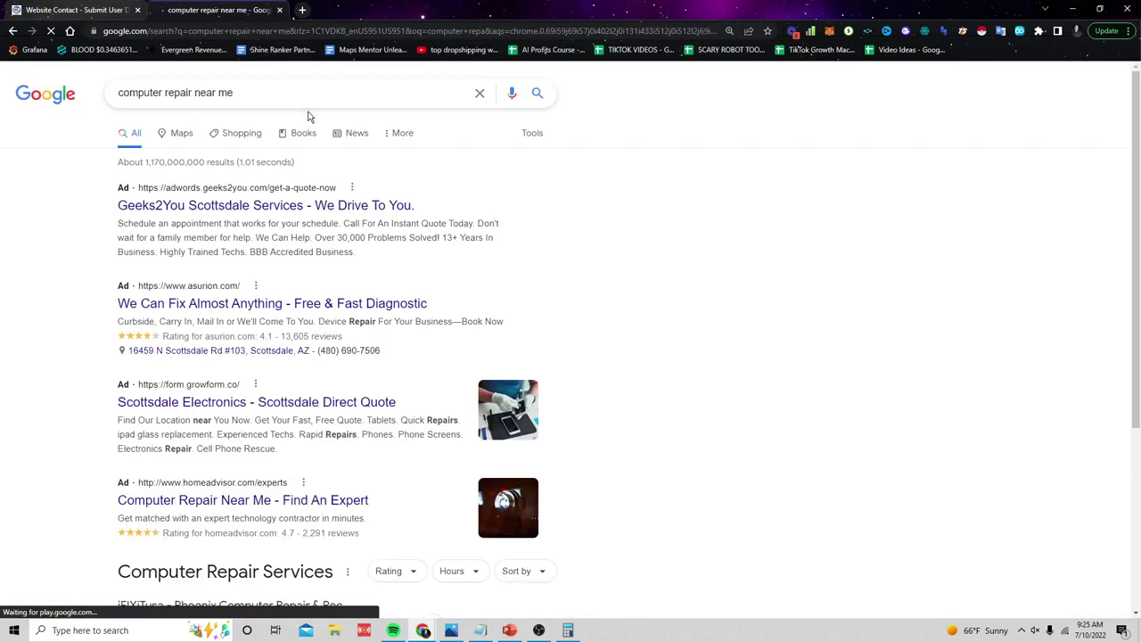
# Open the Asurion computer repair result and accept its cookie notice
pyautogui.scroll(-2, 303, 283)
pyautogui.scroll(-3, 303, 283)
pyautogui.scroll(-4, 255, 356)
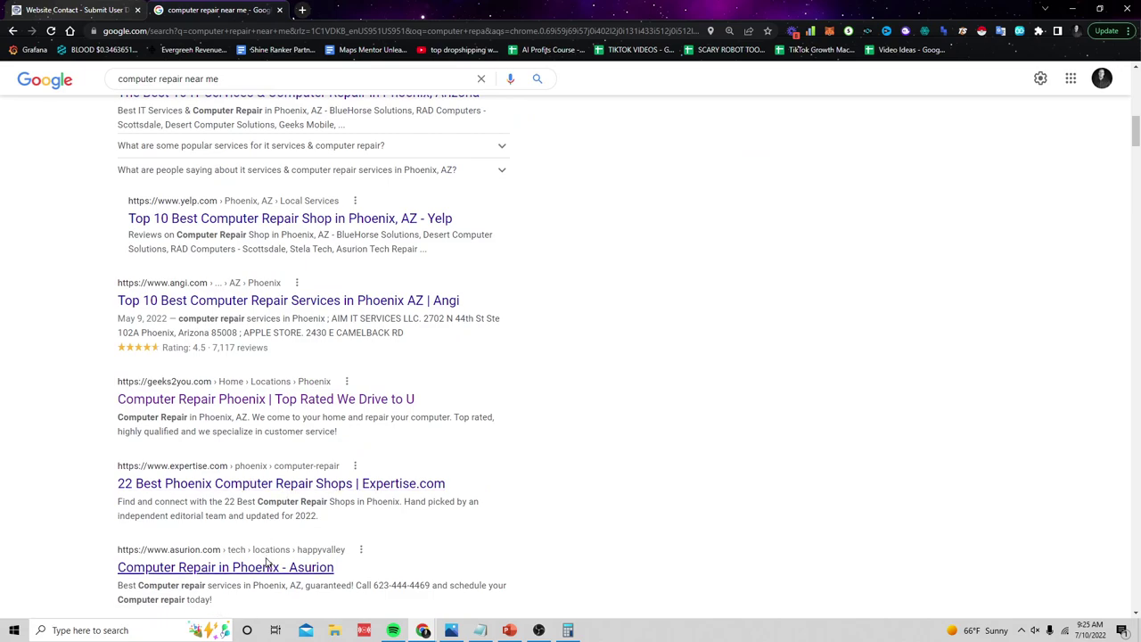
pyautogui.click(264, 566)
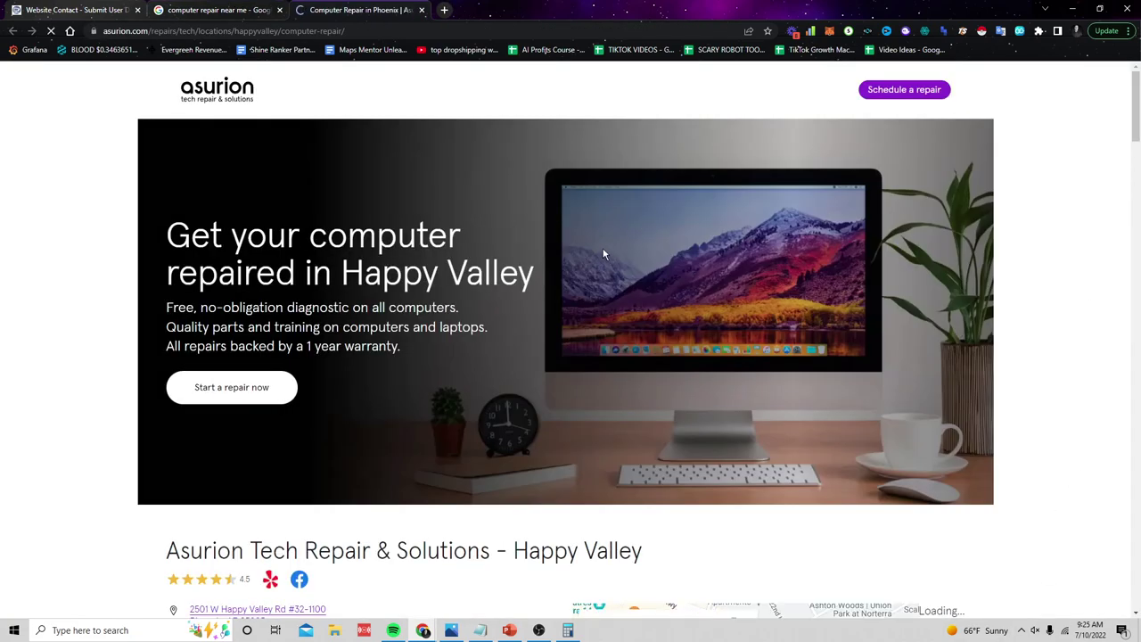
pyautogui.moveTo(1134, 134); pyautogui.dragTo(1134, 575)
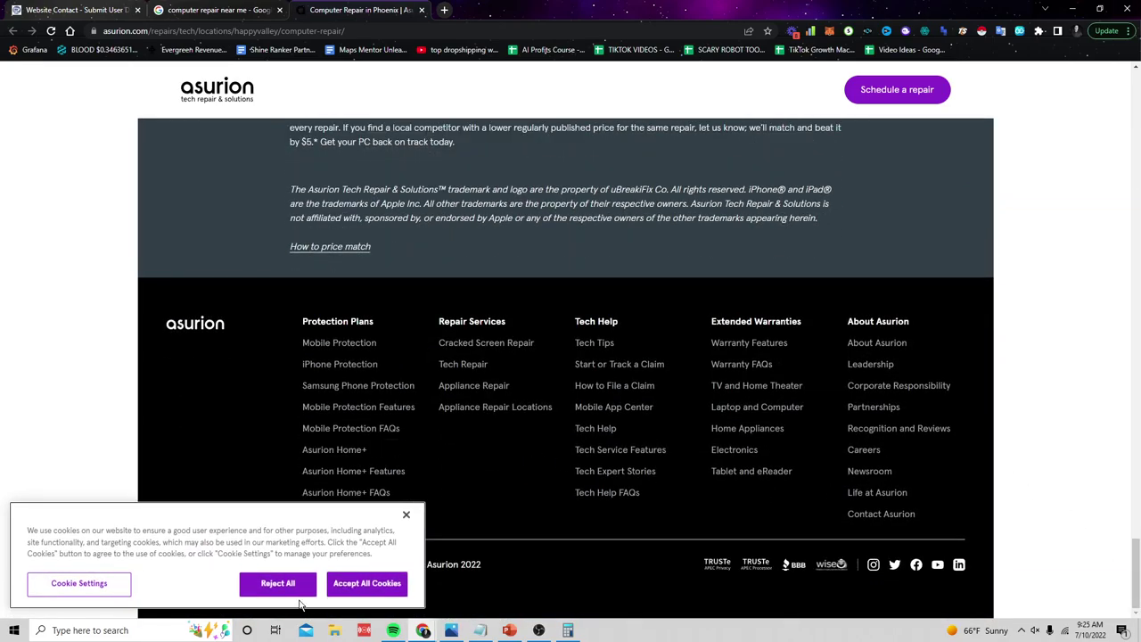
pyautogui.click(366, 583)
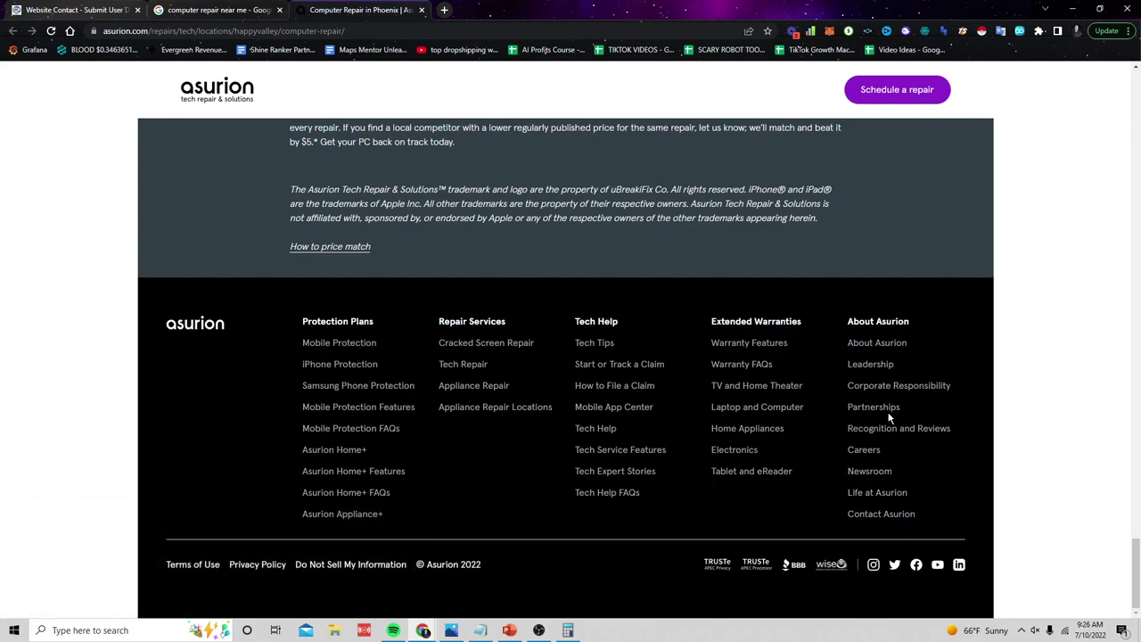
# Return to the results and look through the Central Phoenix computer repair site
pyautogui.click(196, 9)
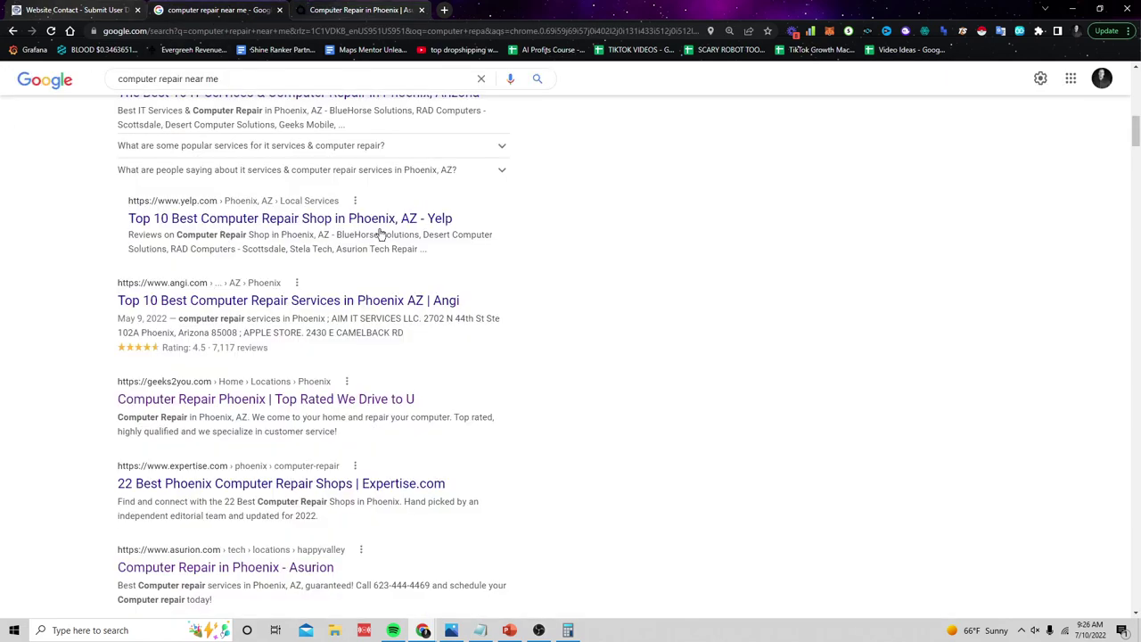
pyautogui.scroll(-1, 333, 372)
pyautogui.scroll(-1, 383, 339)
pyautogui.scroll(-1, 240, 434)
pyautogui.click(239, 430)
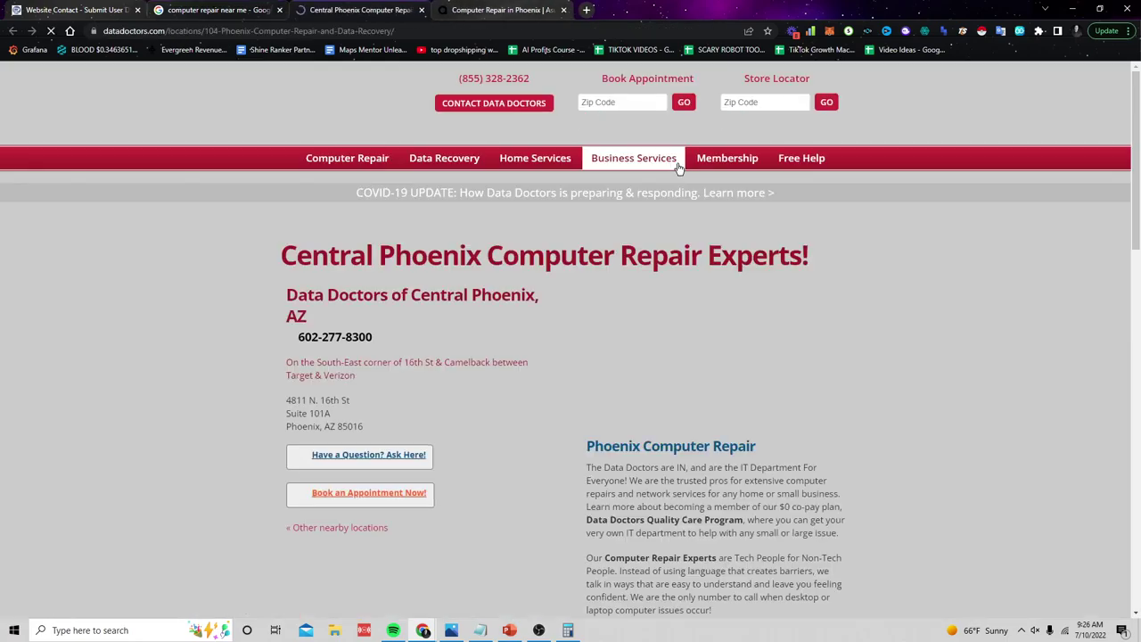
pyautogui.scroll(-1, 1120, 117)
pyautogui.scroll(-6, 1120, 117)
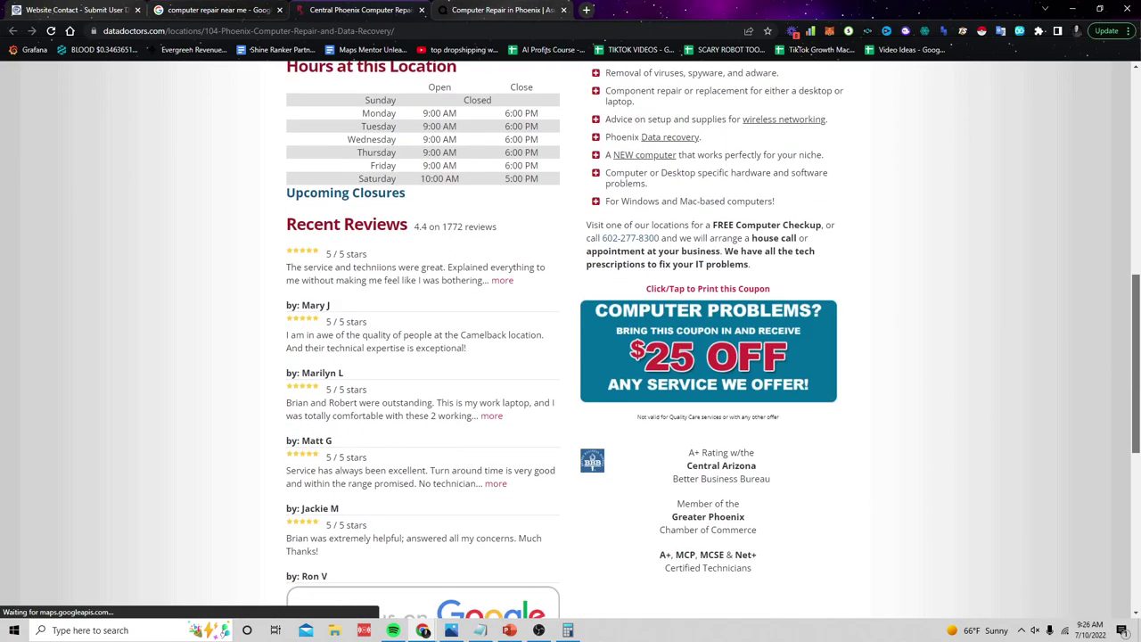
pyautogui.scroll(-4, 1121, 117)
pyautogui.scroll(-1, 1121, 117)
pyautogui.moveTo(1134, 499); pyautogui.dragTo(998, 114)
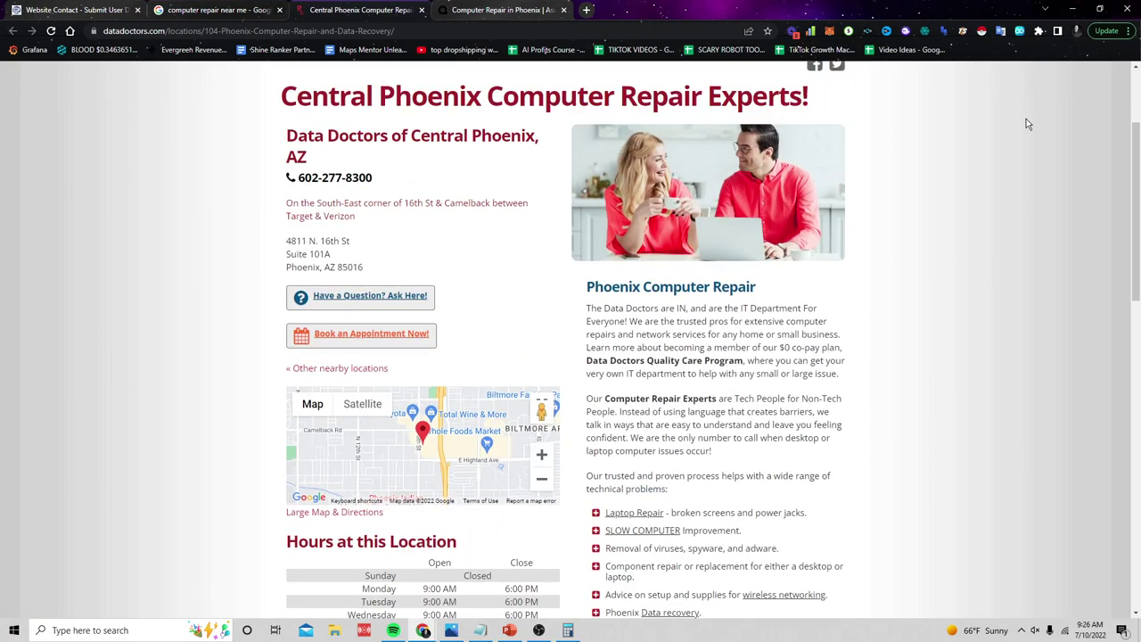
# Load the wdsantabarbara.com homepage
pyautogui.click(336, 31)
pyautogui.write('wds')
pyautogui.press('Return')
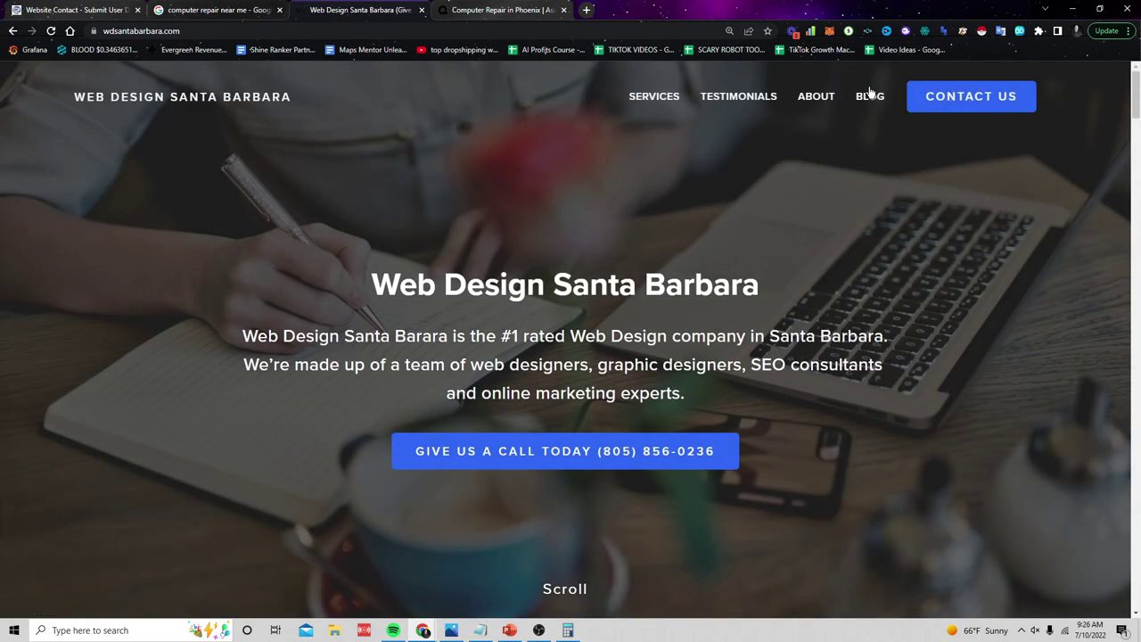
# Open the Web Design Santa Barbara contact page and autofill its form with saved details
pyautogui.click(958, 100)
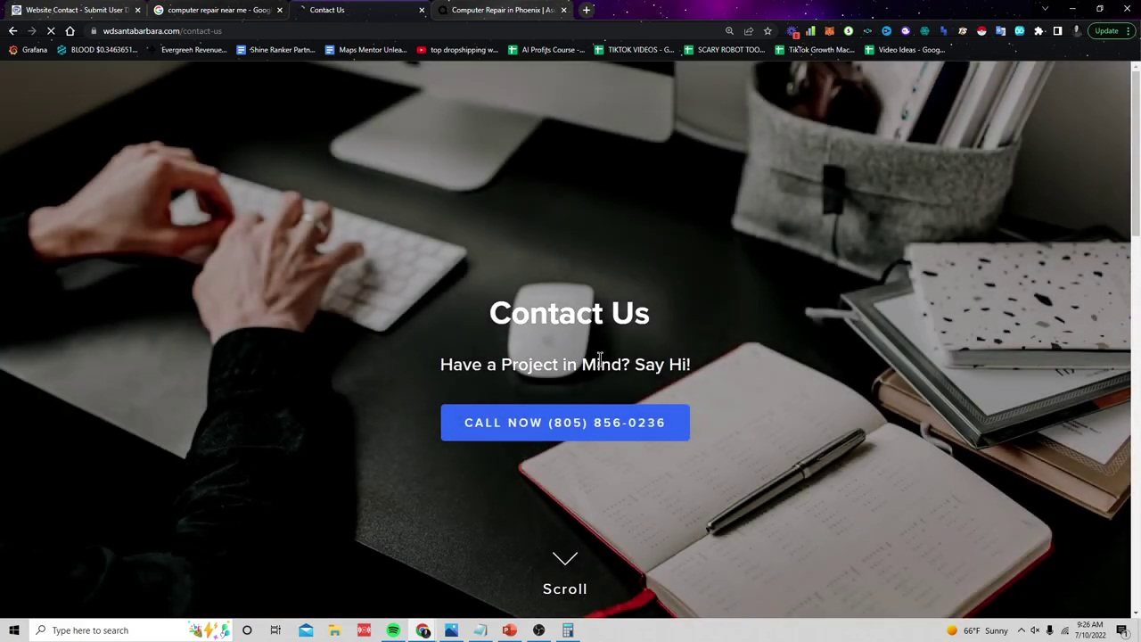
pyautogui.scroll(-1, 651, 283)
pyautogui.scroll(-5, 629, 221)
pyautogui.scroll(-1, 743, 237)
pyautogui.click(655, 135)
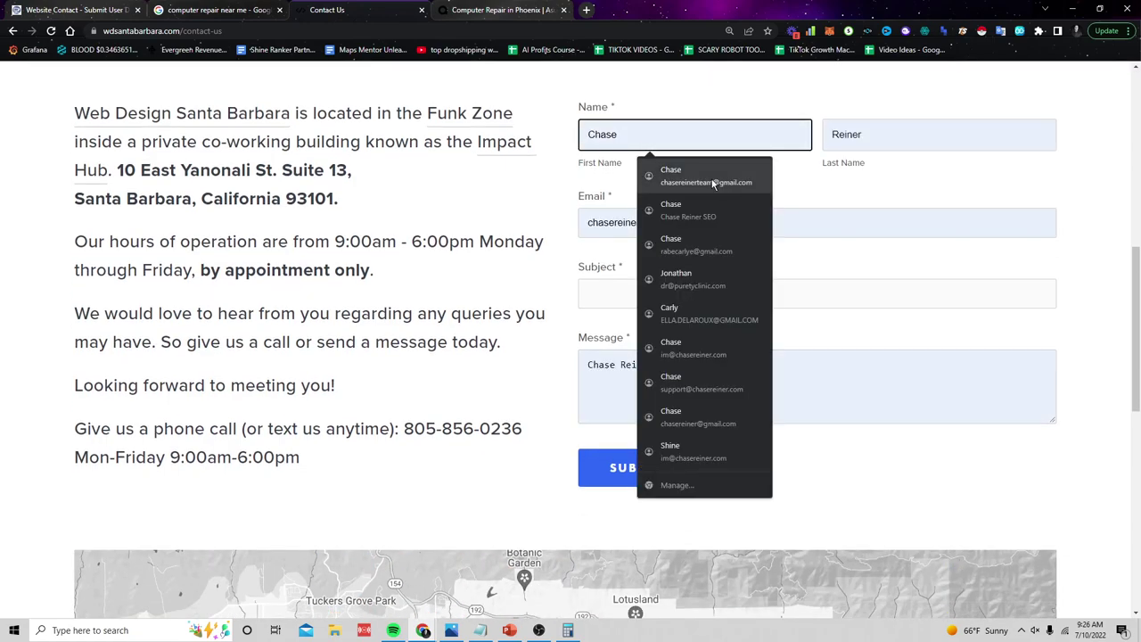
pyautogui.click(713, 173)
# Highlight the contact page URL and the autofilled email address, then scroll the form
pyautogui.click(161, 30)
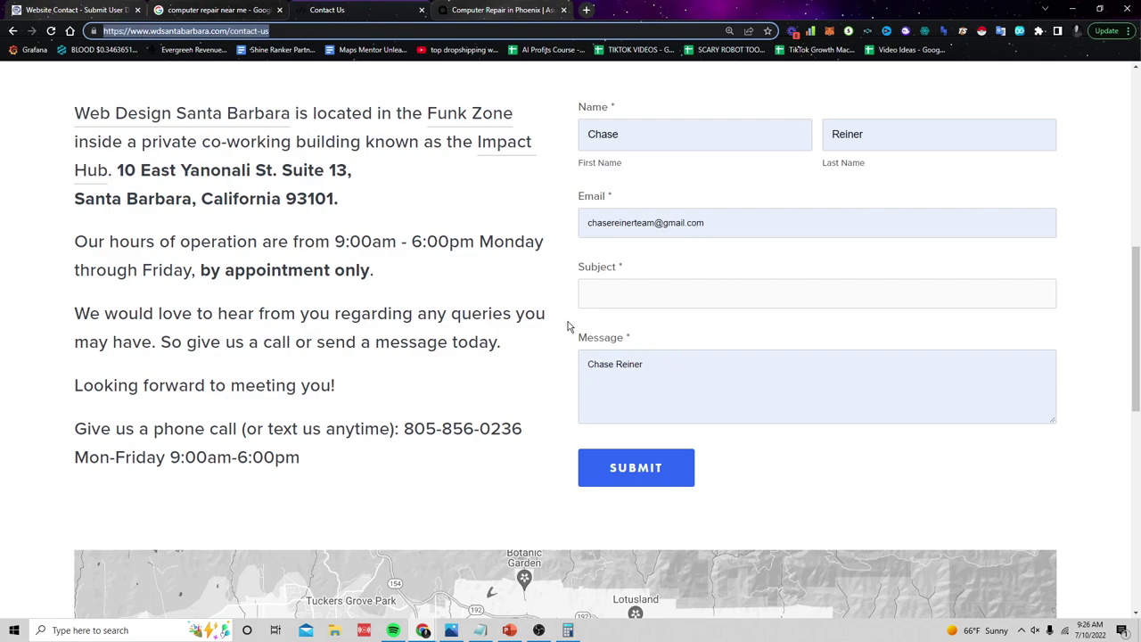
pyautogui.moveTo(589, 230); pyautogui.dragTo(711, 224)
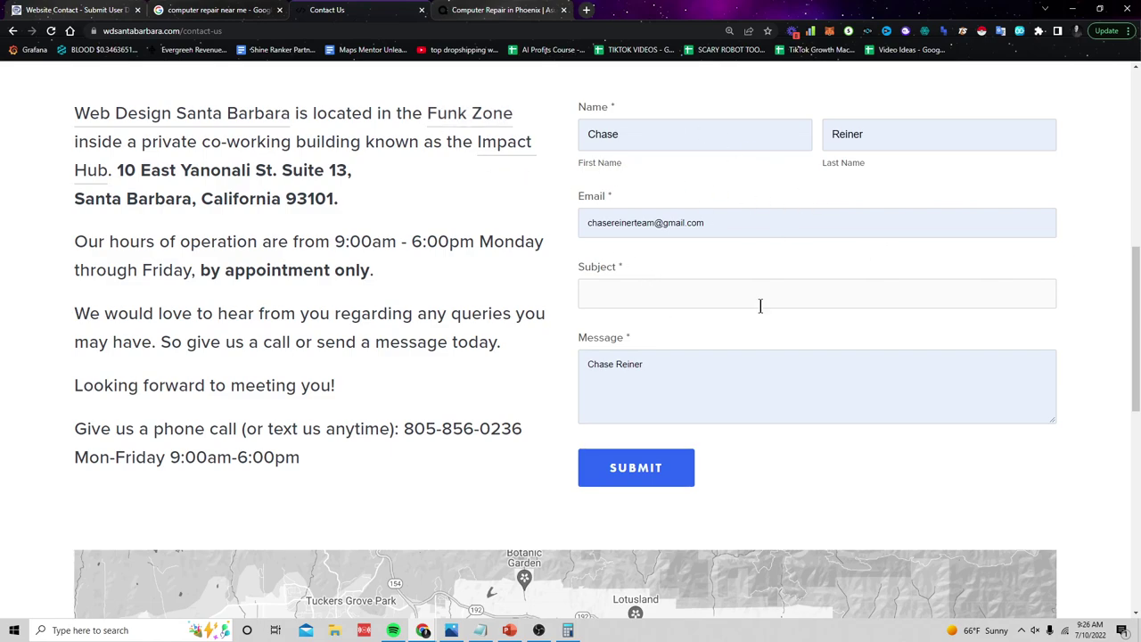
pyautogui.moveTo(1133, 392); pyautogui.dragTo(1134, 191)
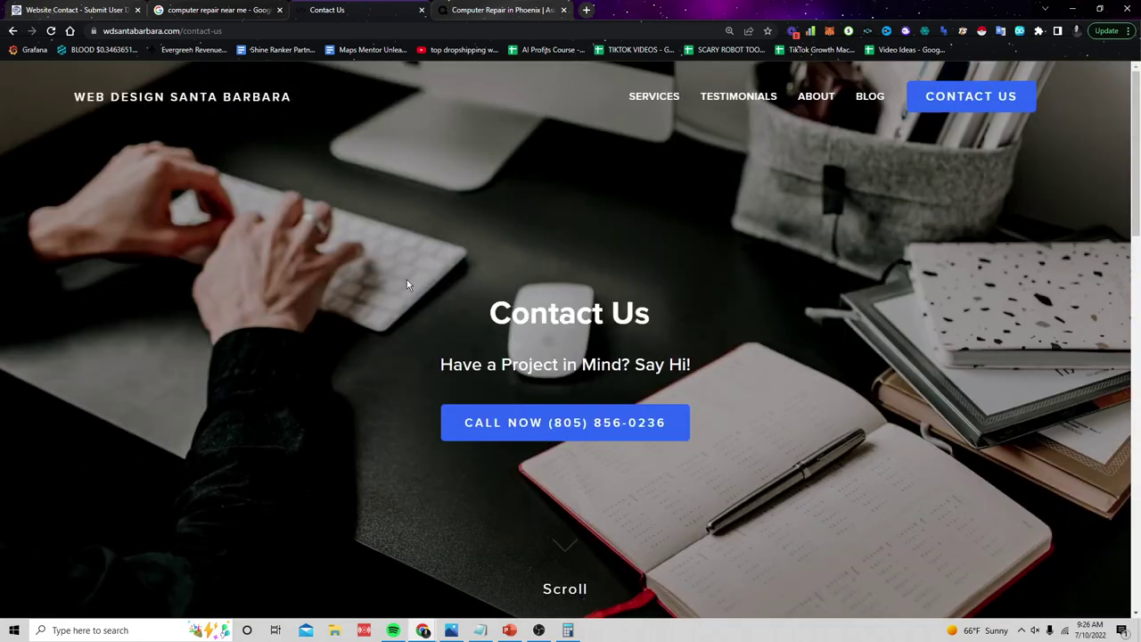
pyautogui.scroll(-2, 424, 252)
pyautogui.scroll(2, 406, 248)
# Download the GSA Website Contact installer and open it
pyautogui.click(76, 10)
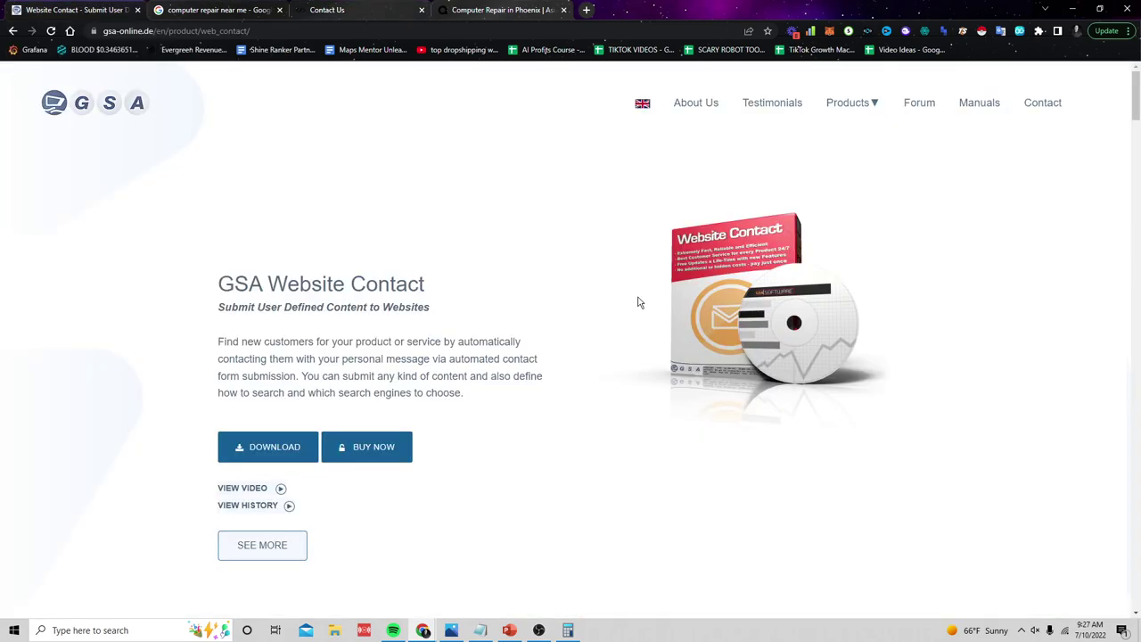
pyautogui.click(263, 446)
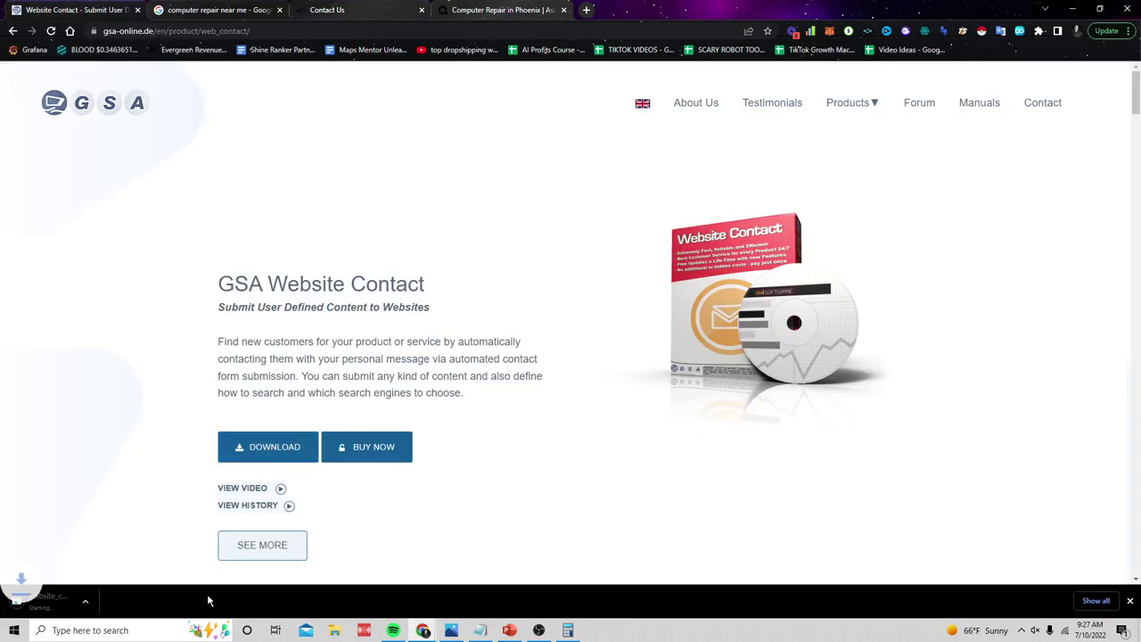
pyautogui.click(80, 599)
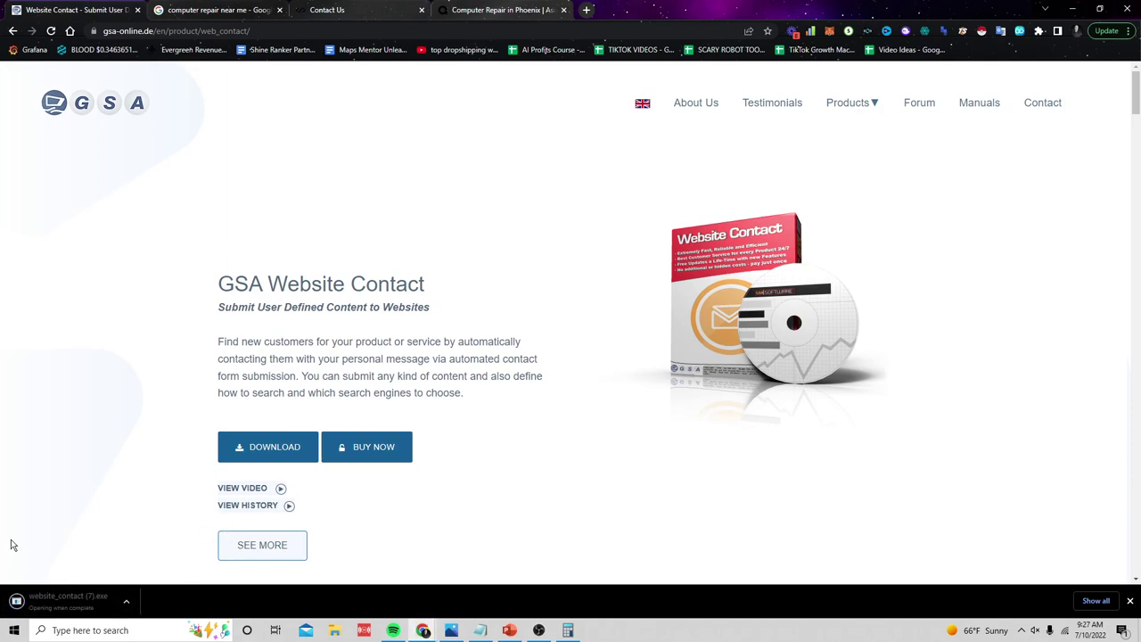
# Launch Remote Desktop Connection and log in to the remote server with the account password
pyautogui.press('super')
pyautogui.write('rem')
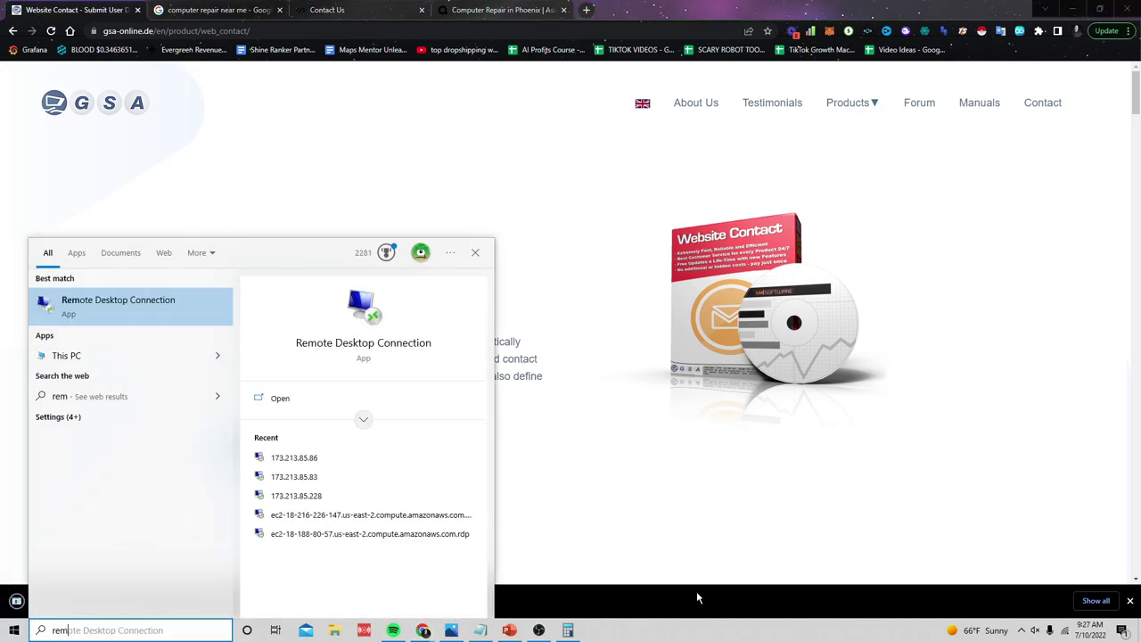
pyautogui.press('Return')
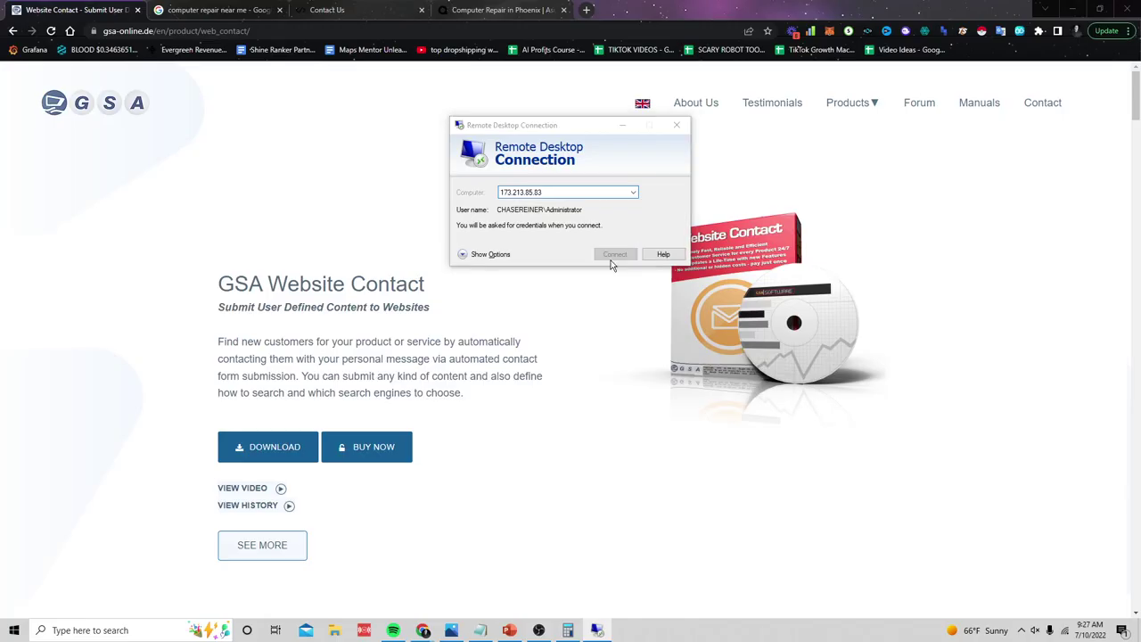
pyautogui.click(613, 256)
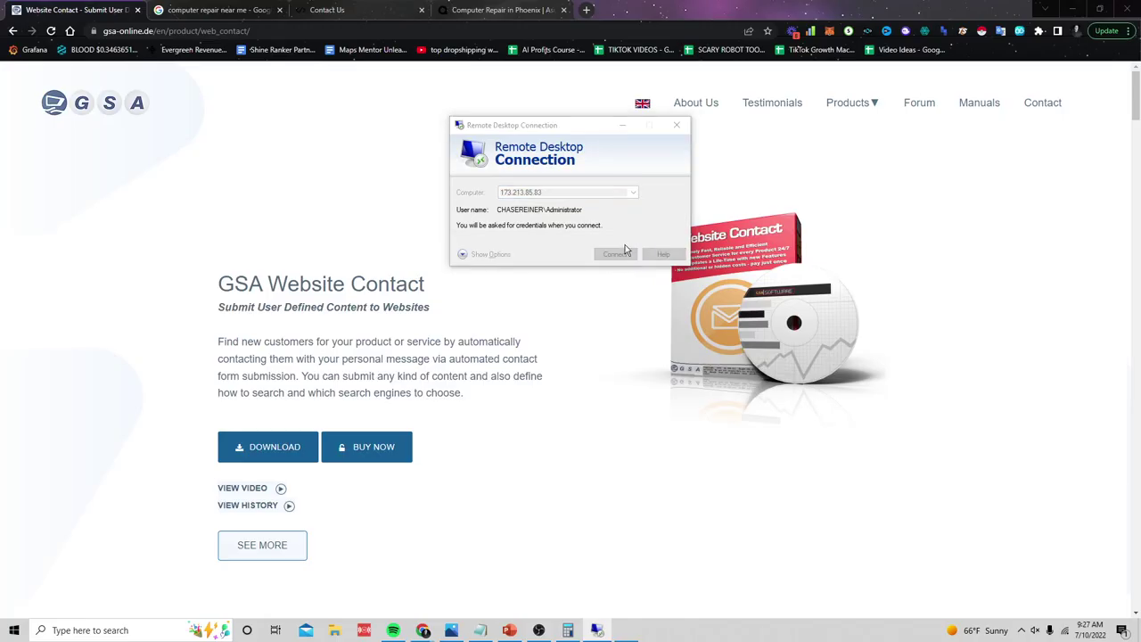
pyautogui.write('••••••••••')
pyautogui.press('Return')
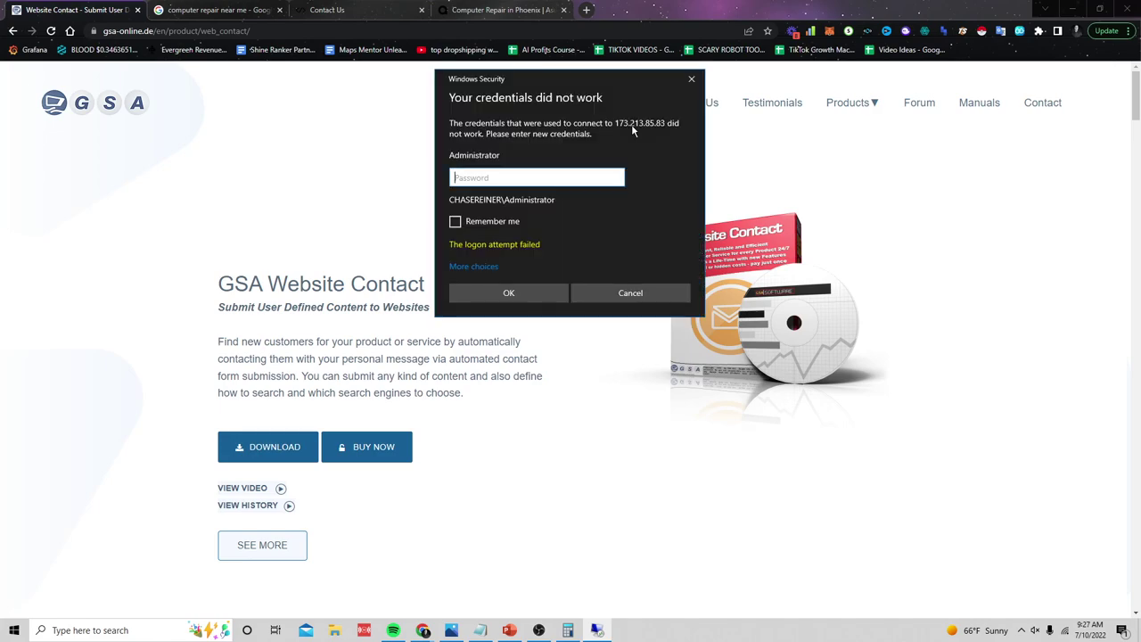
pyautogui.write('•••••••••••')
pyautogui.press('Return')
pyautogui.write('••••••••••')
pyautogui.press('Return')
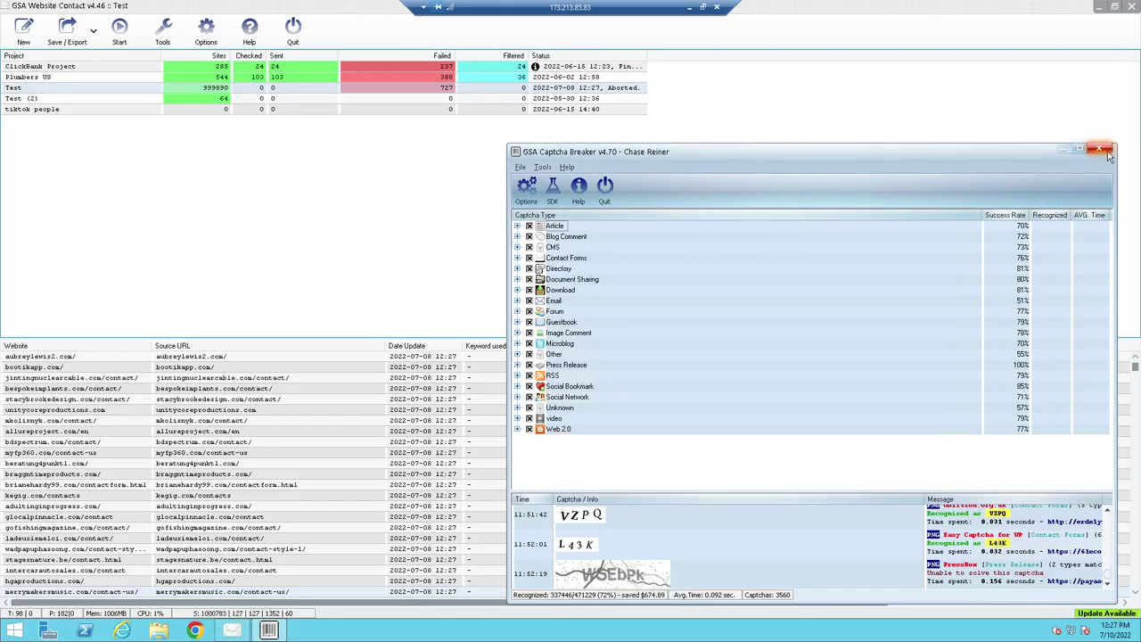
# Close GSA Captcha Breaker, then create a new Website Contact project named 'Plumbers Arizona'
pyautogui.click(1102, 149)
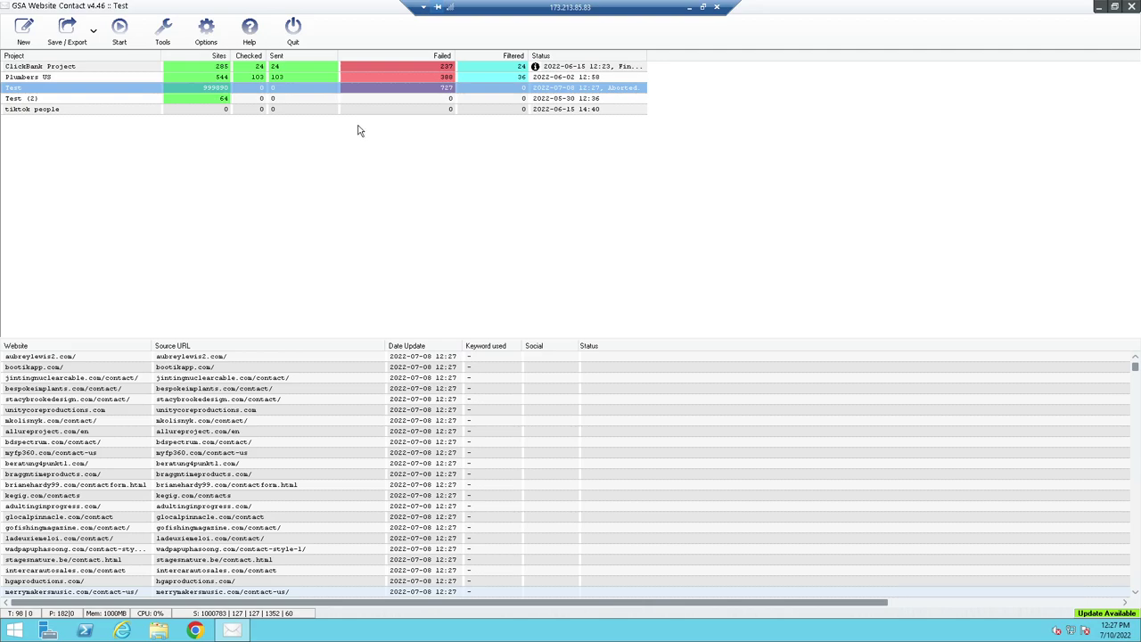
pyautogui.click(24, 31)
pyautogui.write('Plumbers Arizona')
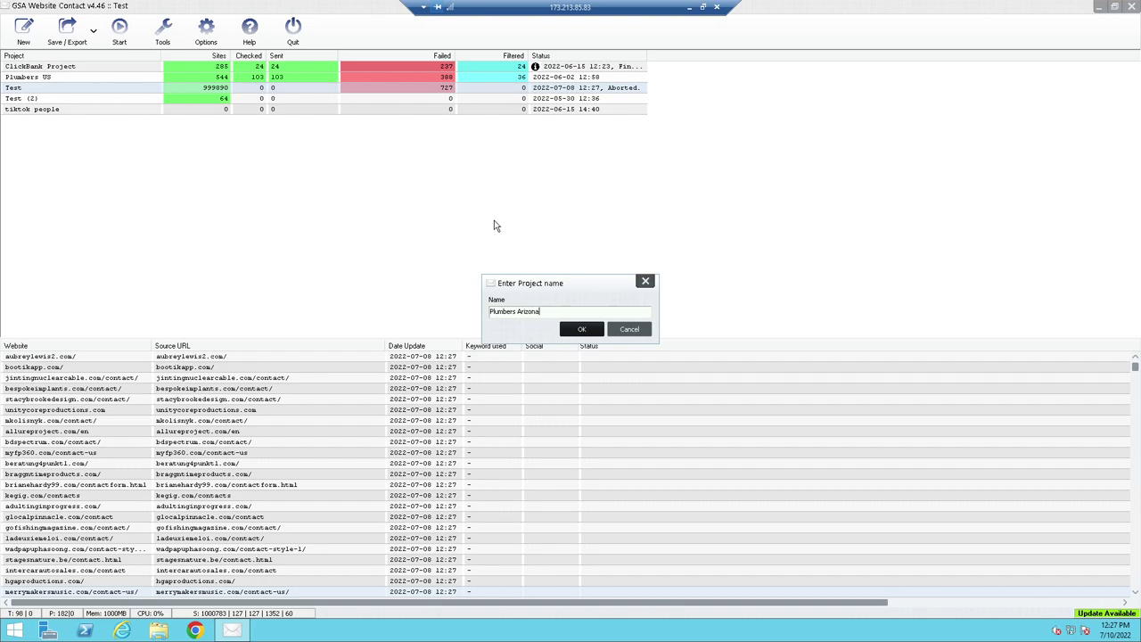
pyautogui.click(580, 328)
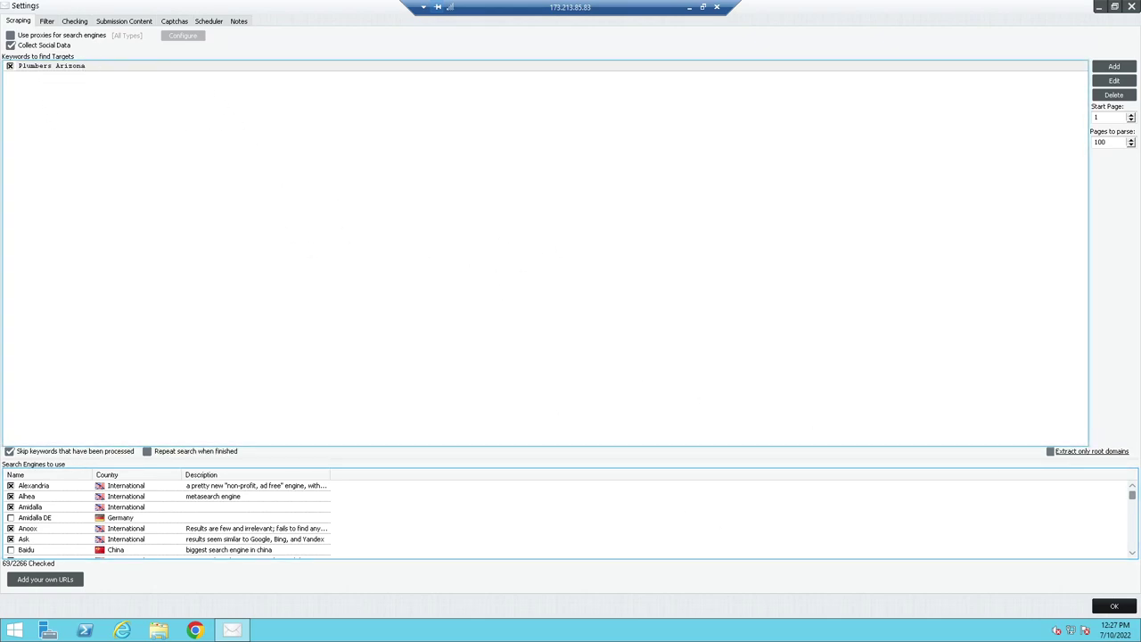
# Save the project settings and start scraping new websites for Plumbers Arizona
pyautogui.click(1116, 607)
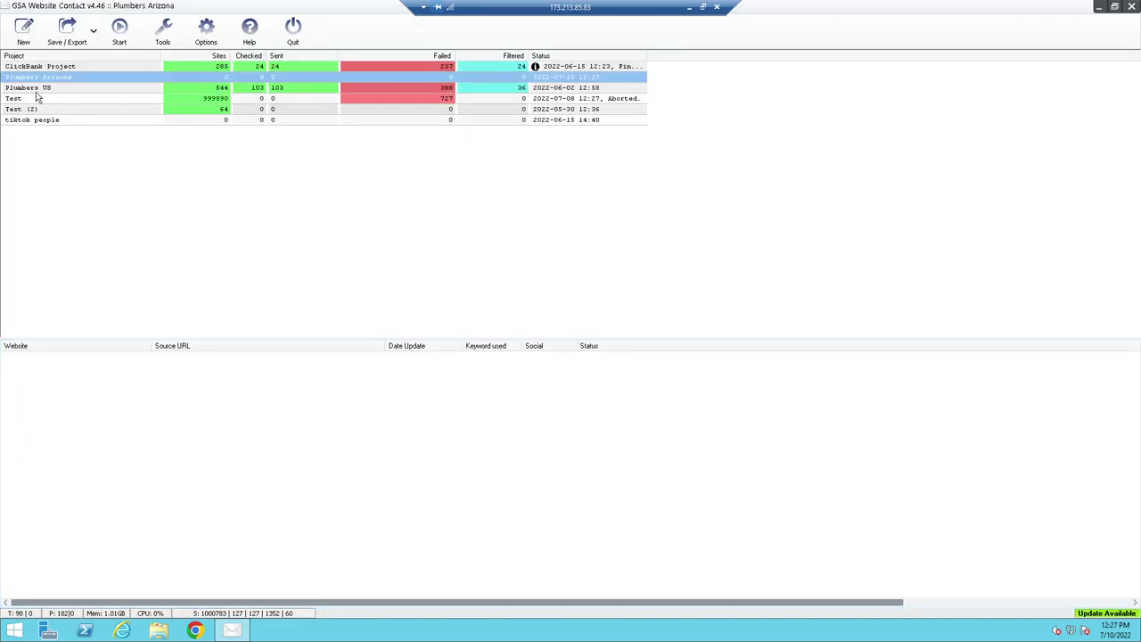
pyautogui.click(128, 42)
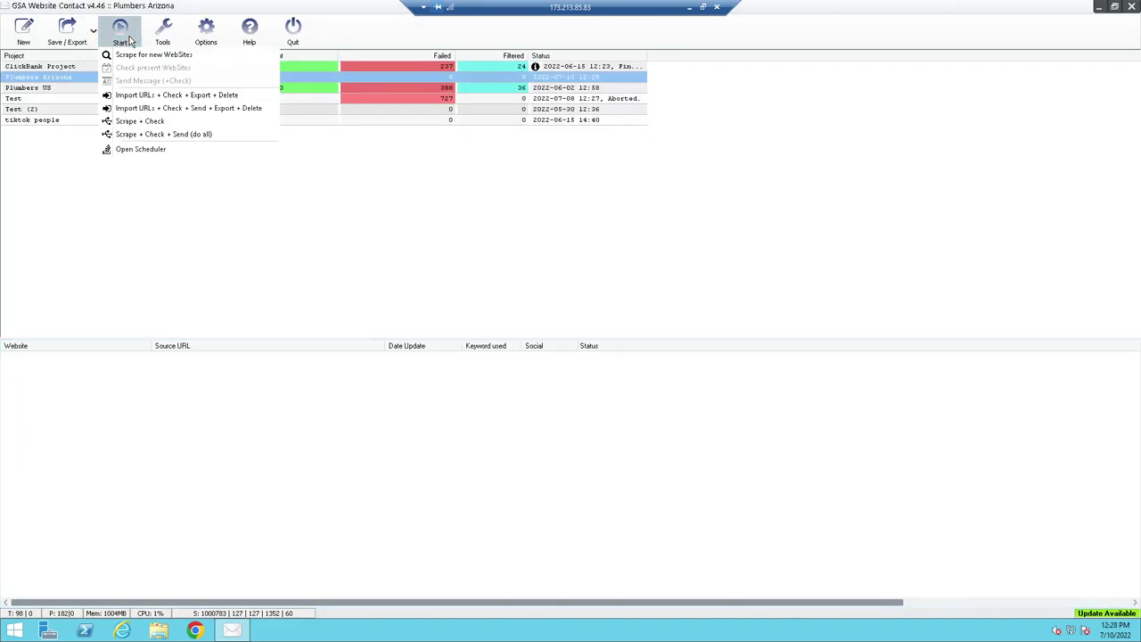
pyautogui.click(150, 54)
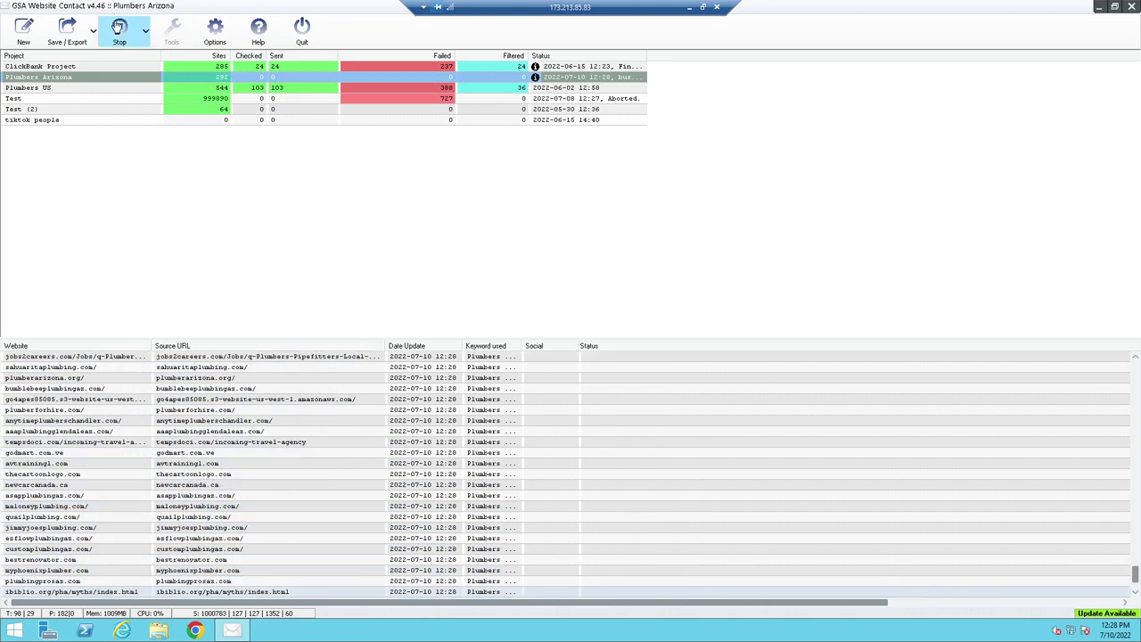
# Stop the scrape at 292 sites and show Plumbers Arizona's submission content fields
pyautogui.click(119, 29)
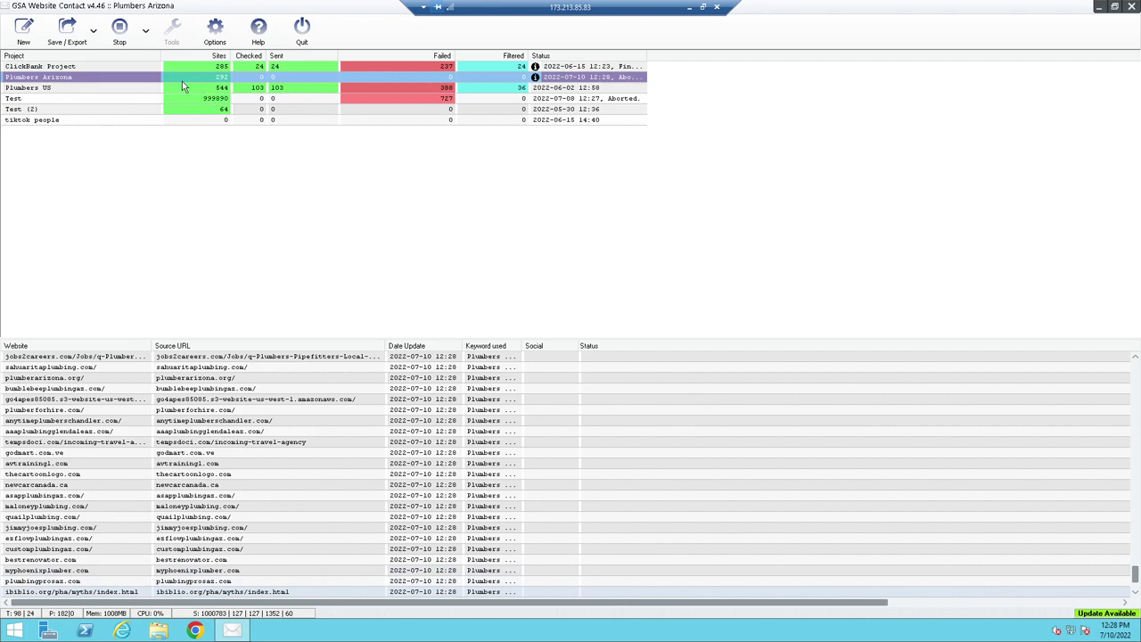
pyautogui.doubleClick(188, 78)
pyautogui.click(134, 22)
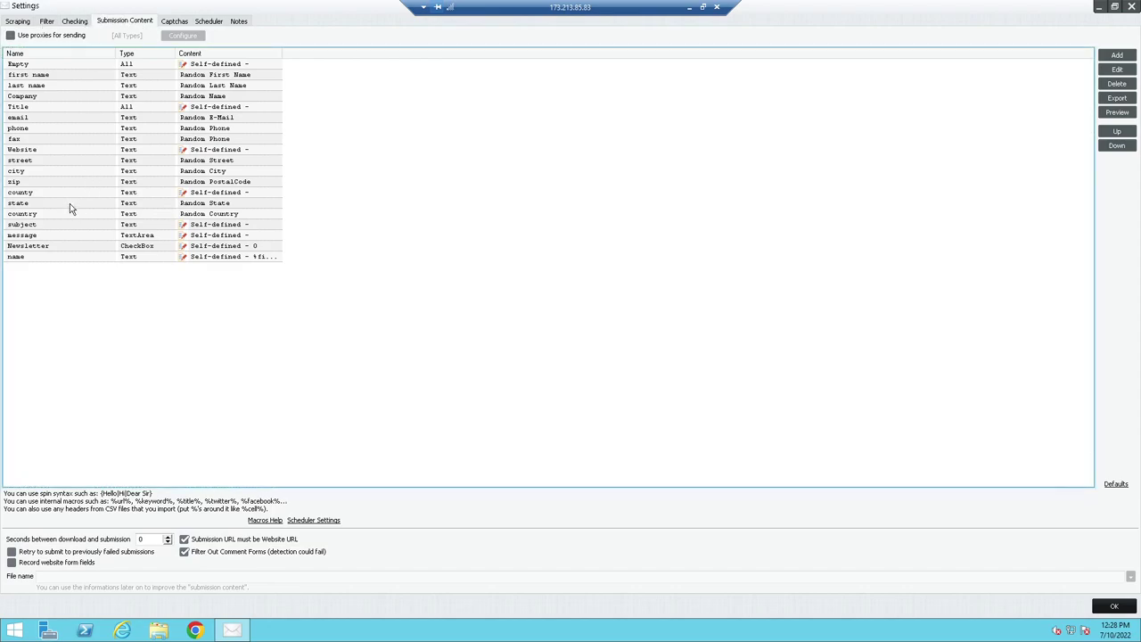
# Set the message field's content to an offer to set up live chat on their website for free
pyautogui.doubleClick(24, 236)
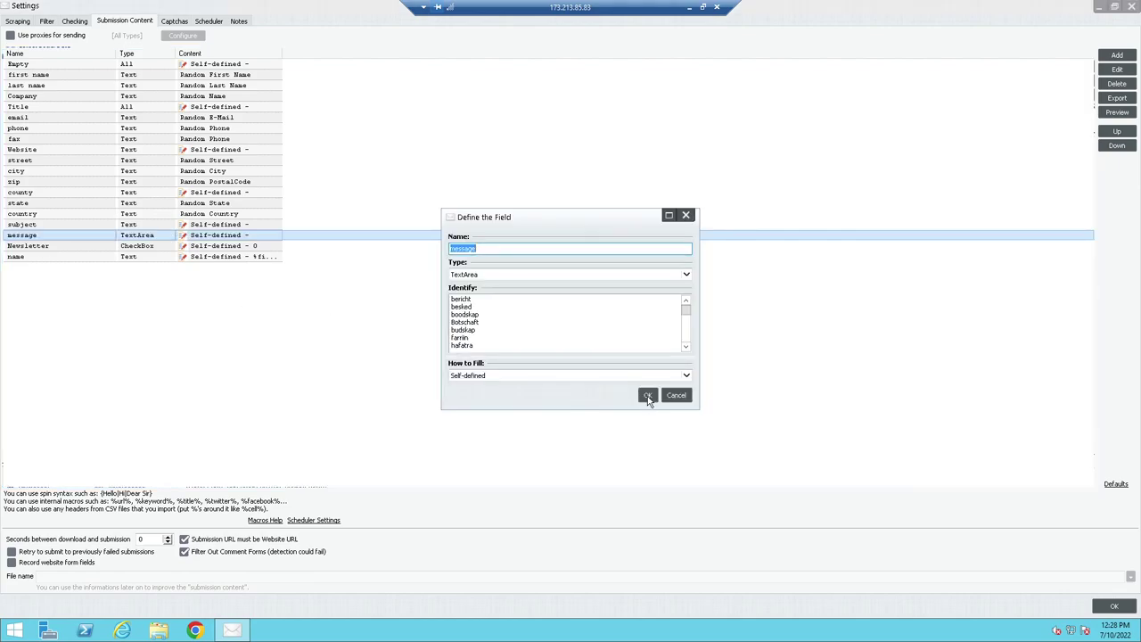
pyautogui.click(648, 396)
pyautogui.write("Hi my name is Chase, I noticed you didn't have a")
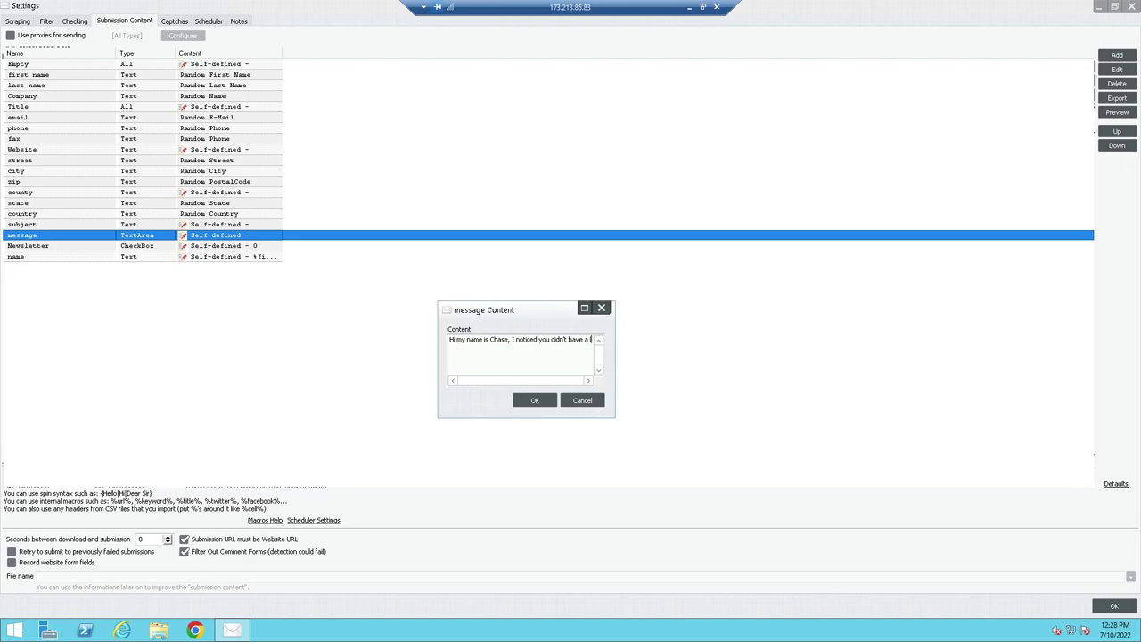
pyautogui.write("ive chat on youyrr website, I a'm an expert at this sort of thing and wo")
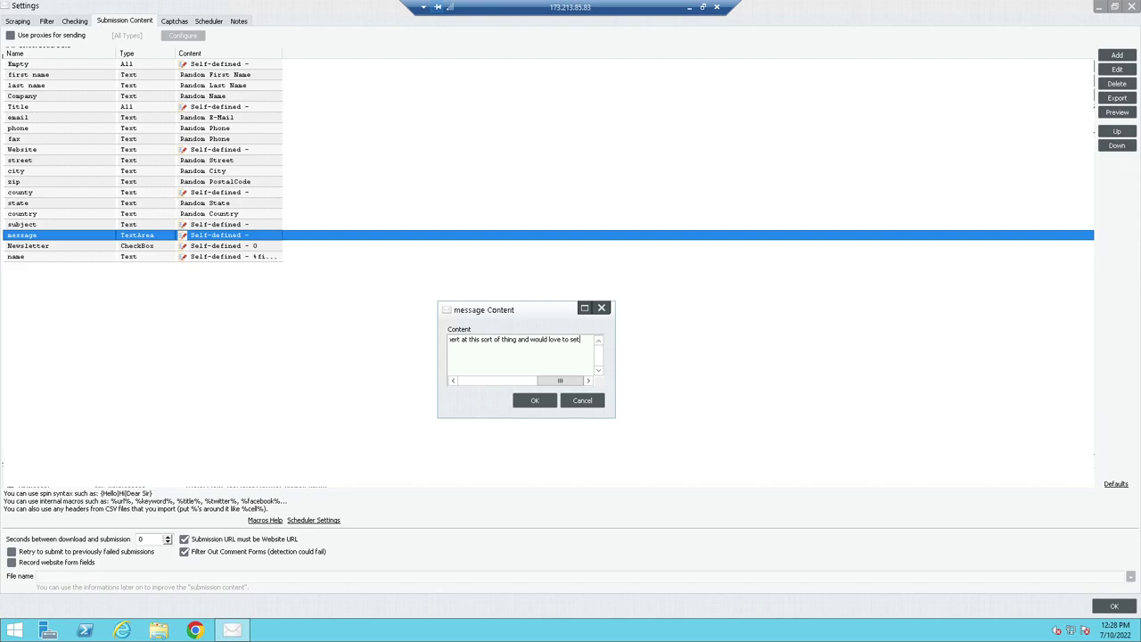
pyautogui.write('up for you for free.')
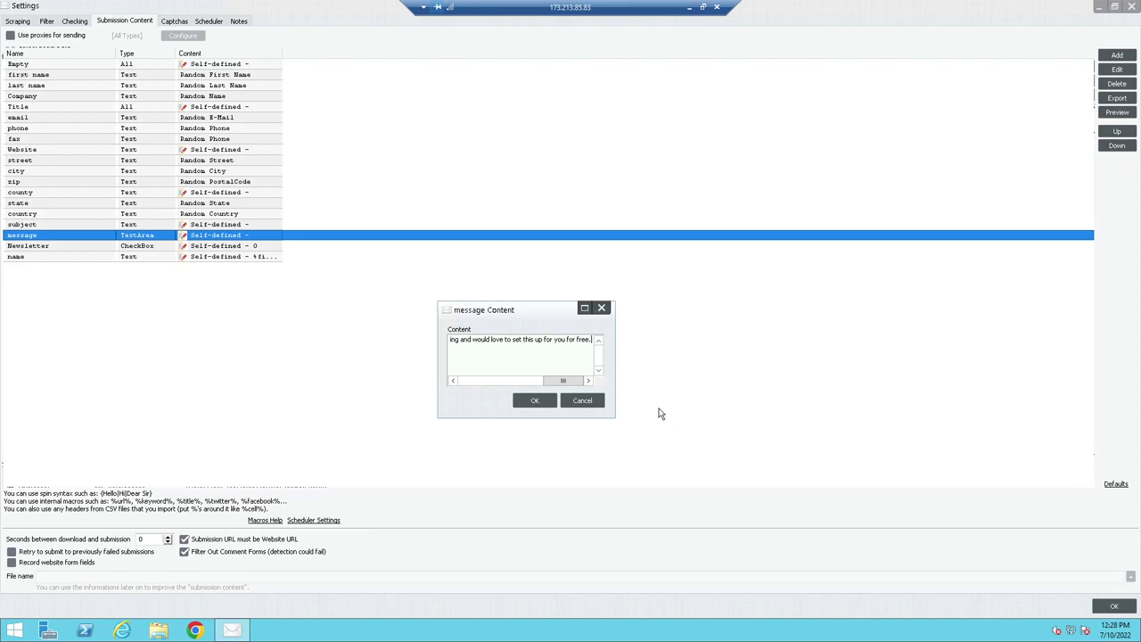
pyautogui.click(534, 400)
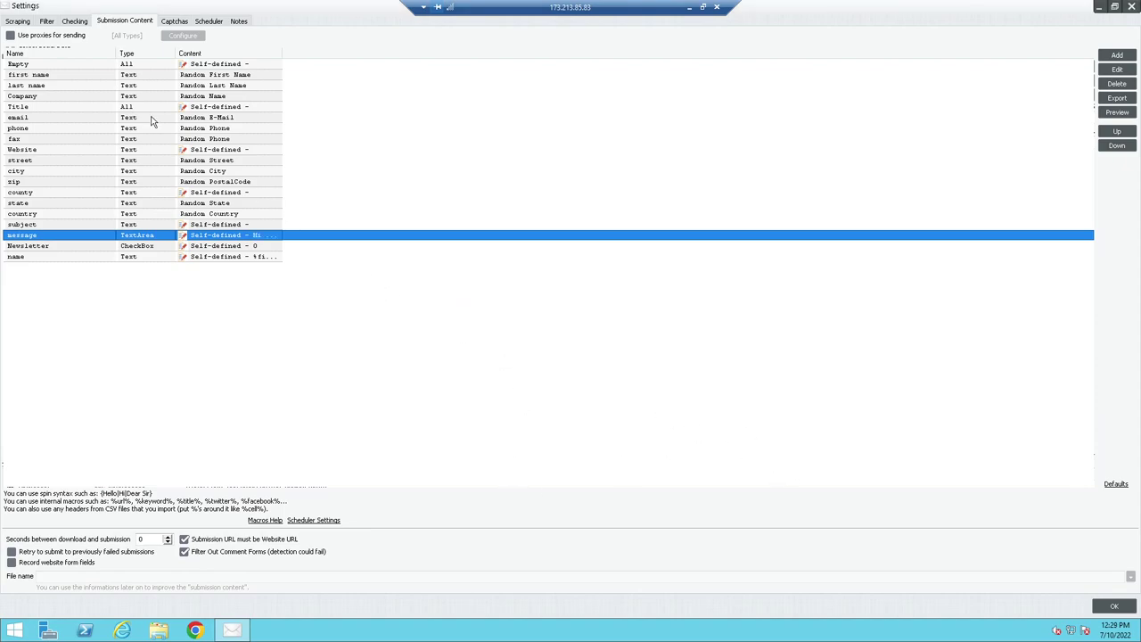
# Check the email field definition unchanged and close the Plumbers Arizona settings
pyautogui.doubleClick(42, 119)
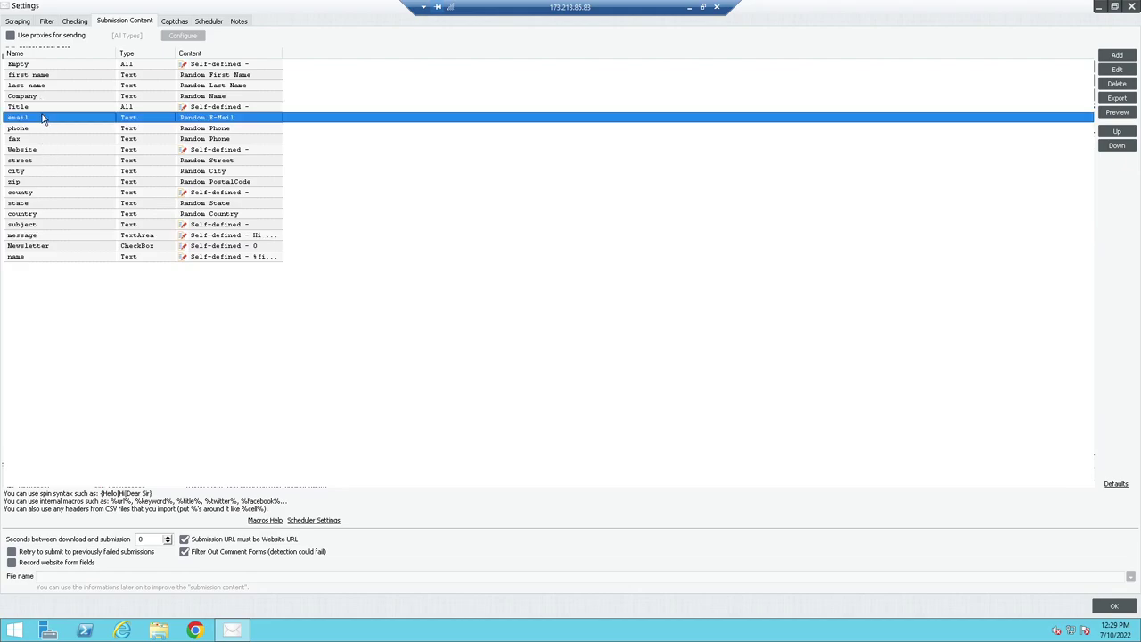
pyautogui.click(675, 398)
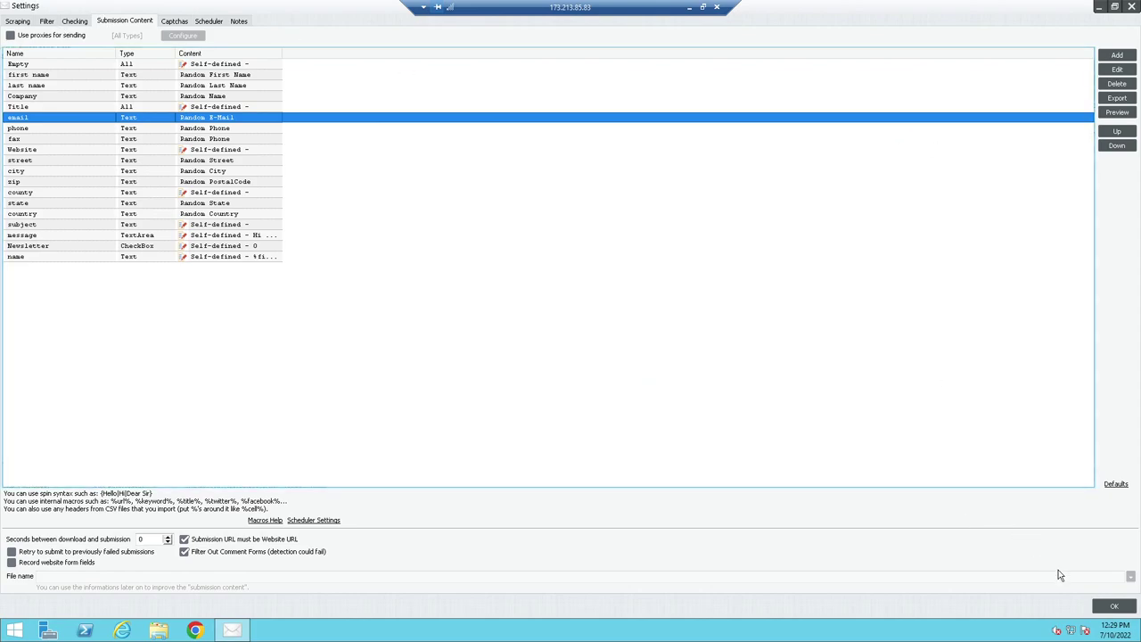
pyautogui.click(1113, 607)
# Send the live chat offer to the found Plumbers Arizona sites and watch its submission log
pyautogui.click(120, 31)
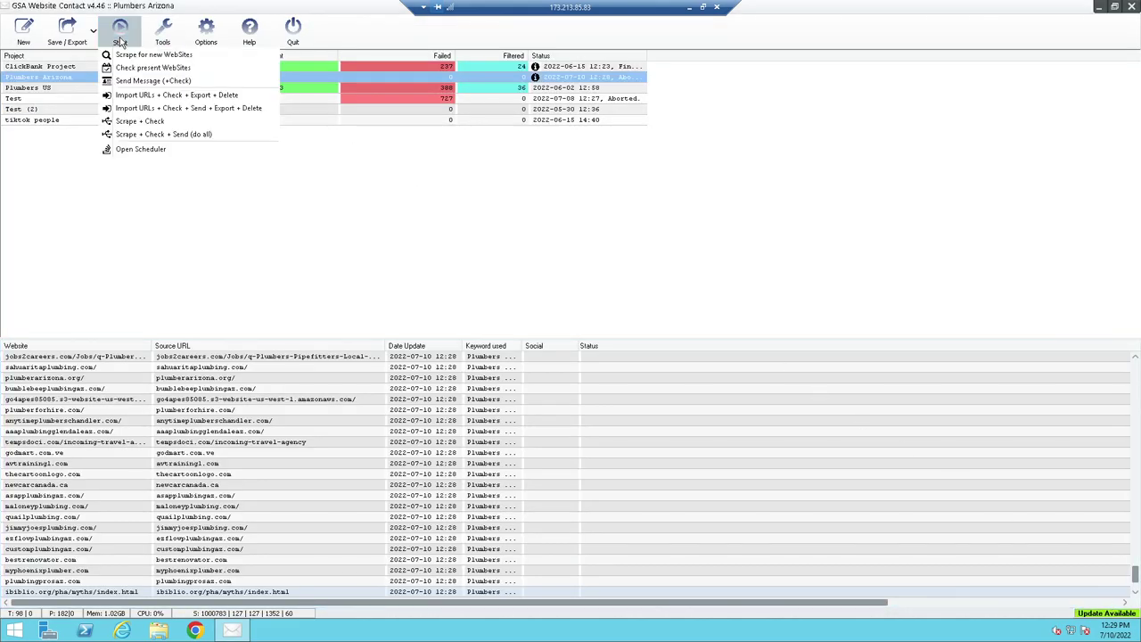
pyautogui.click(153, 80)
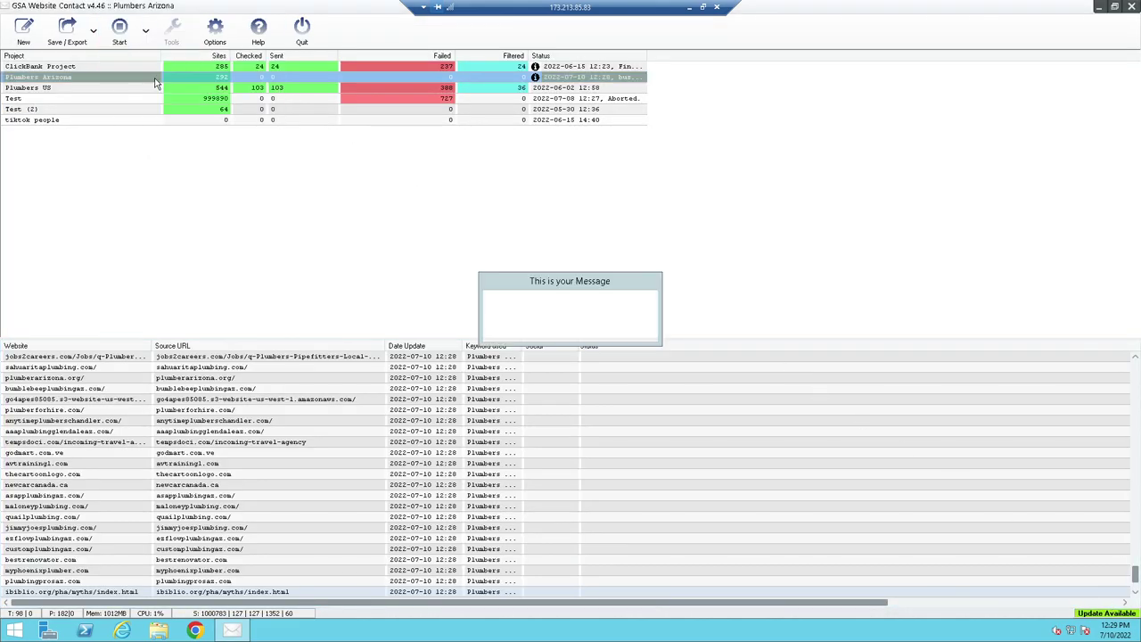
pyautogui.click(566, 333)
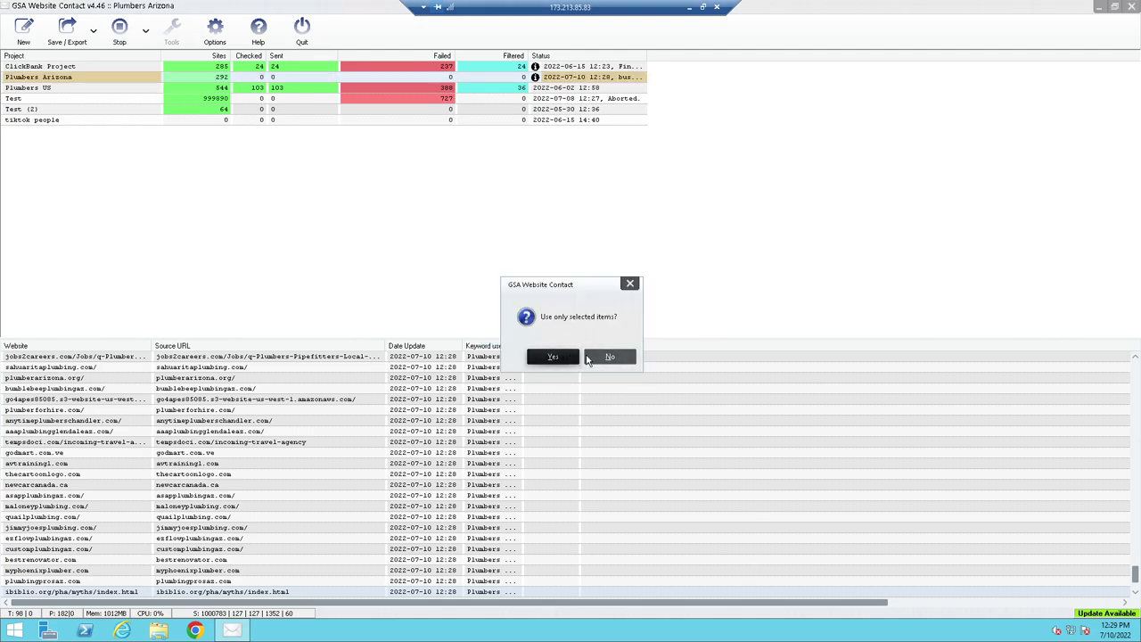
pyautogui.click(589, 358)
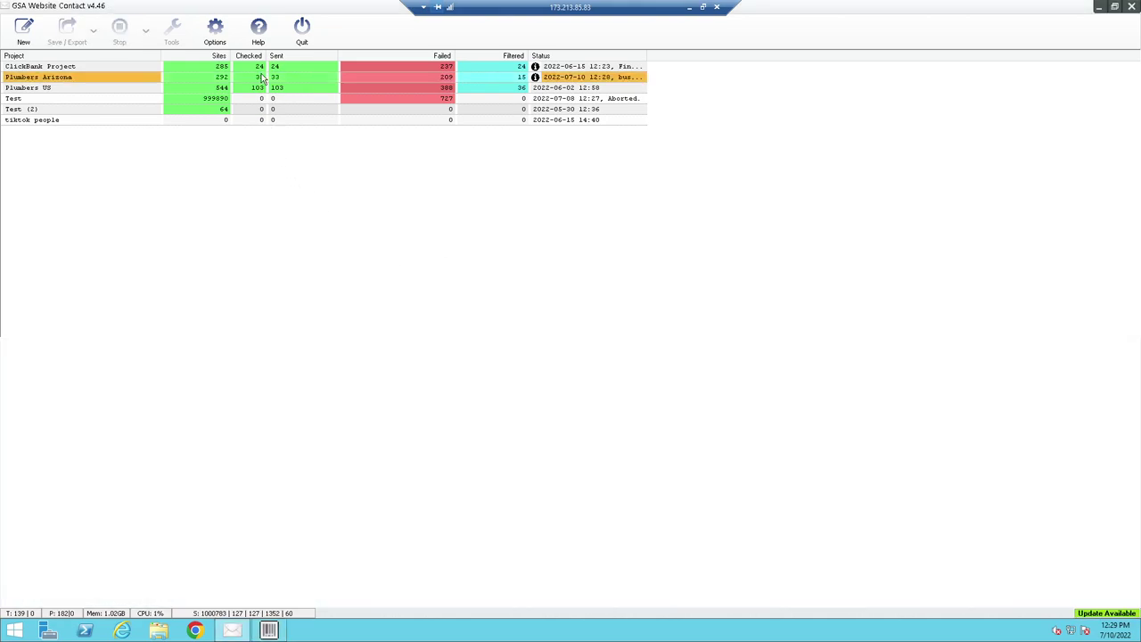
pyautogui.click(262, 79)
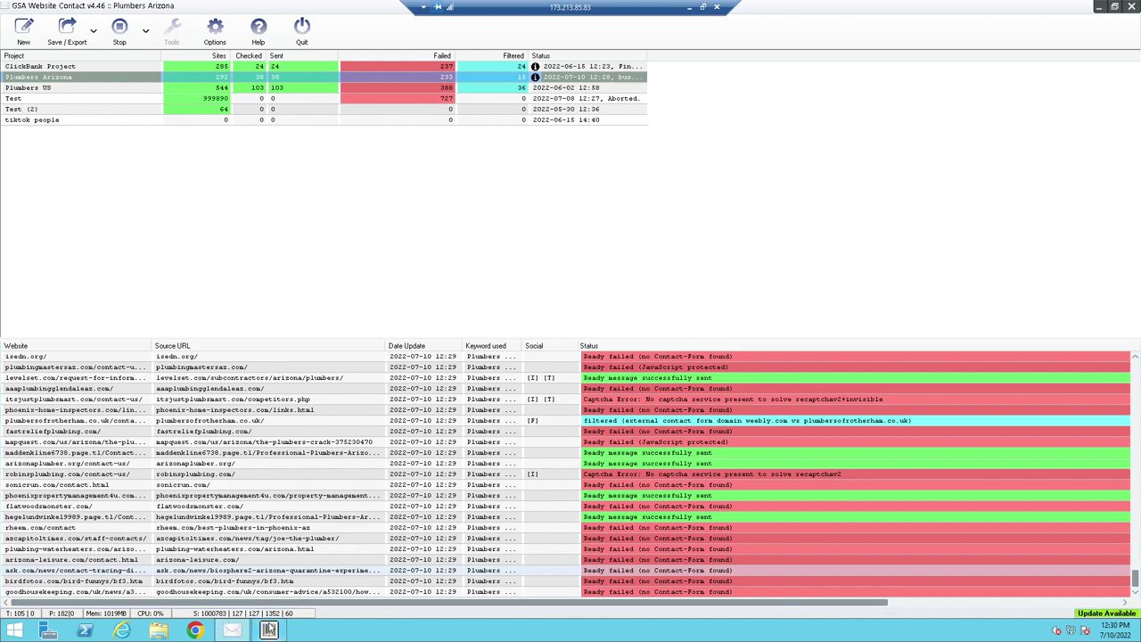
# Check Captcha Breaker's solving stats, view the Plumbers Arizona log, then minimize Remote Desktop
pyautogui.click(231, 630)
pyautogui.moveTo(269, 630)
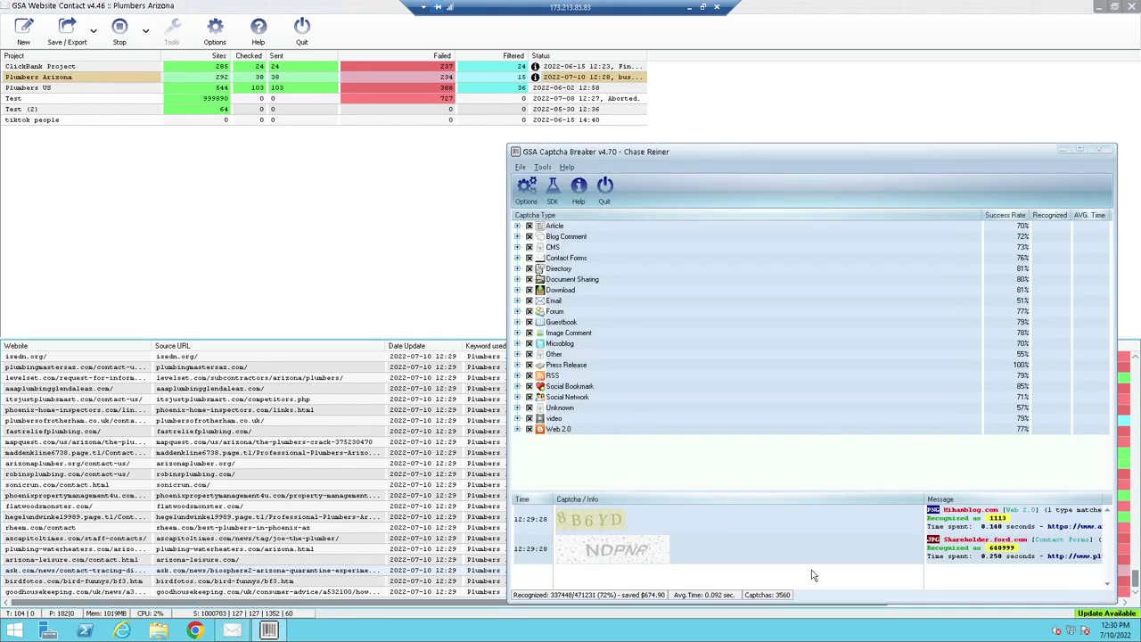
pyautogui.click(383, 271)
pyautogui.click(183, 80)
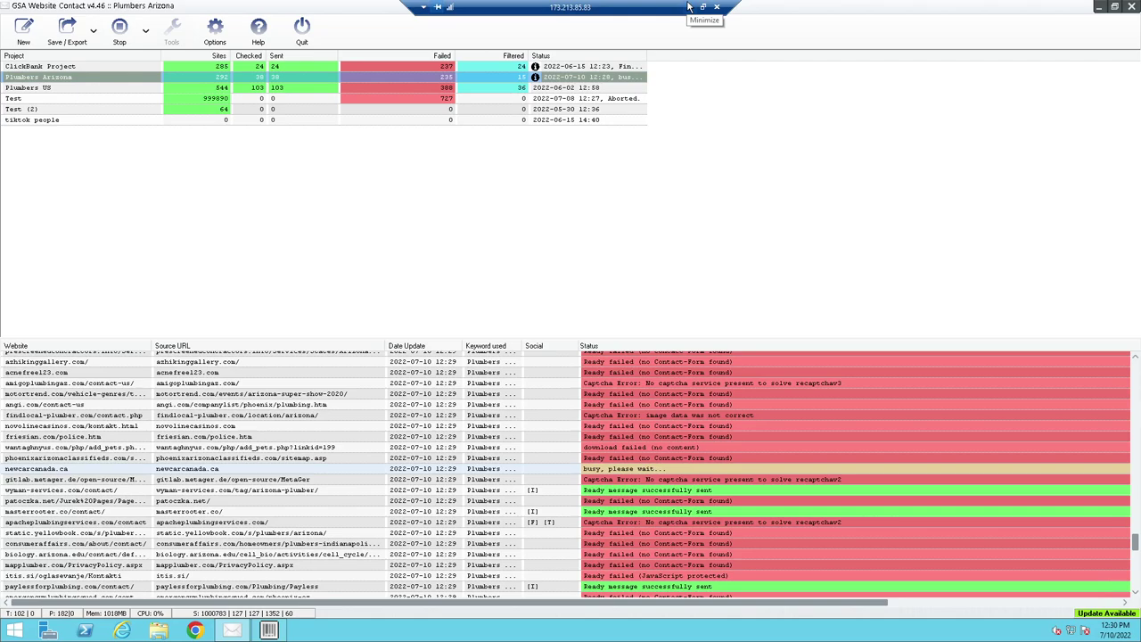
pyautogui.click(688, 8)
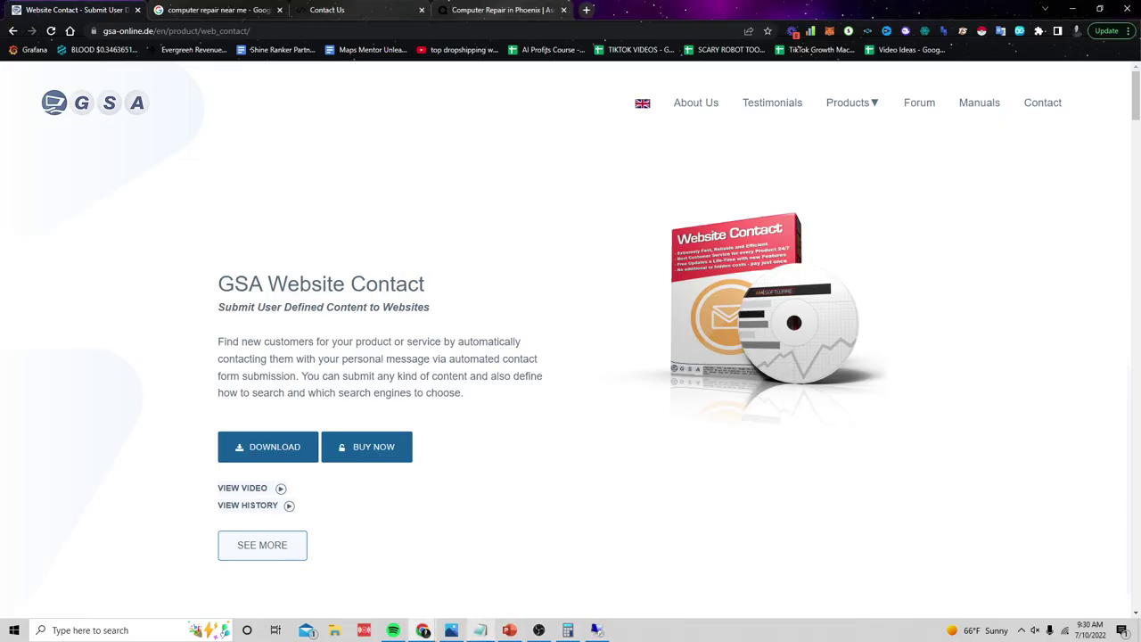
# Highlight the free live chat offer step in the Notepad notes
pyautogui.moveTo(479, 630)
pyautogui.click(473, 579)
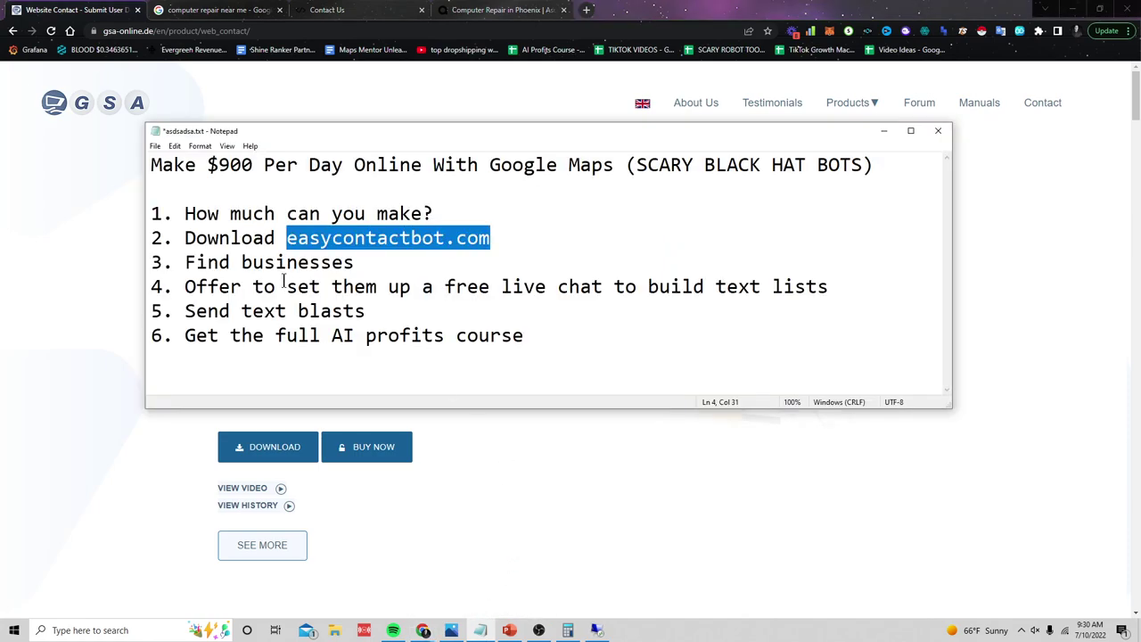
pyautogui.moveTo(151, 283); pyautogui.dragTo(651, 308)
pyautogui.click(714, 321)
# Load the SCARY ROBOT TOOLS! landing page from the 'scary' address in a new tab
pyautogui.click(676, 439)
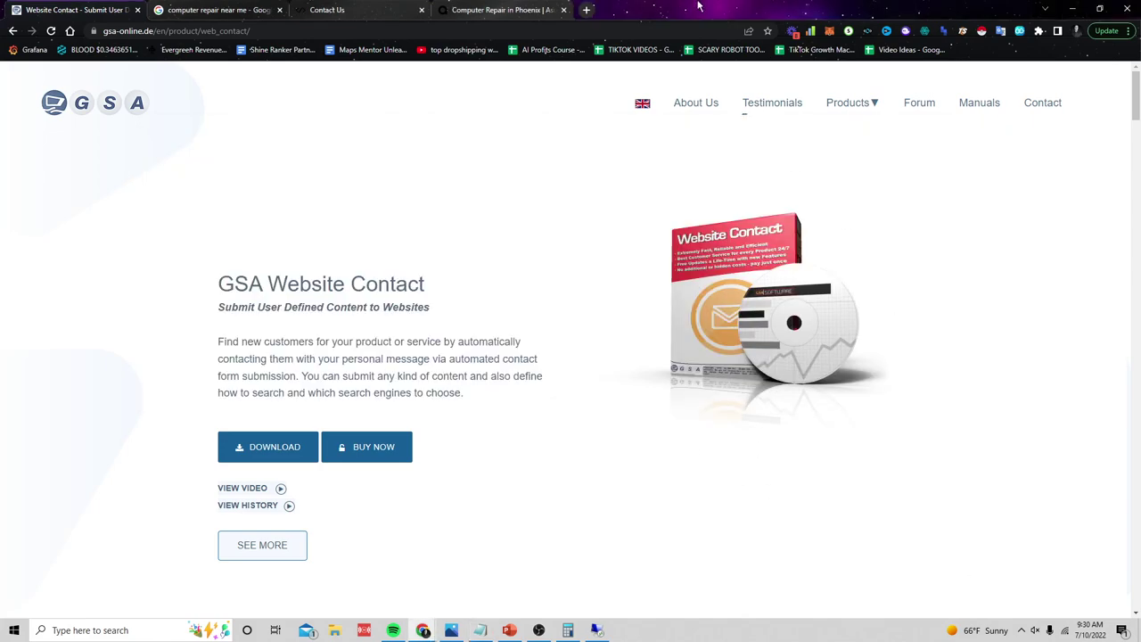
pyautogui.click(583, 9)
pyautogui.write('s')
pyautogui.write('cott')
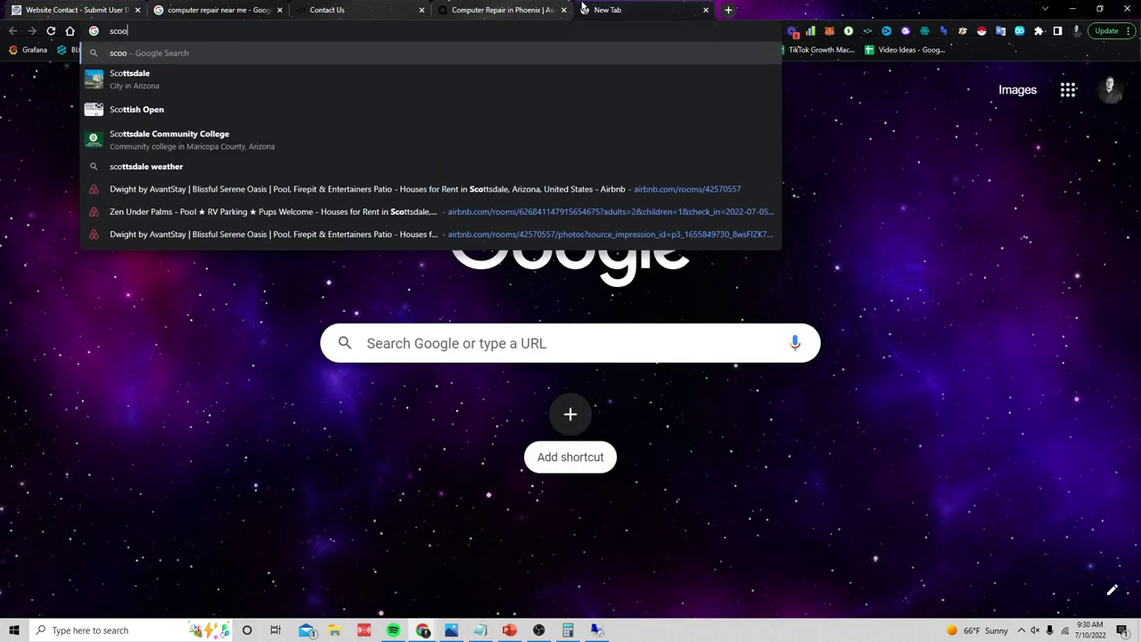
pyautogui.press('BackSpace')
pyautogui.press('BackSpace')
pyautogui.press('BackSpace')
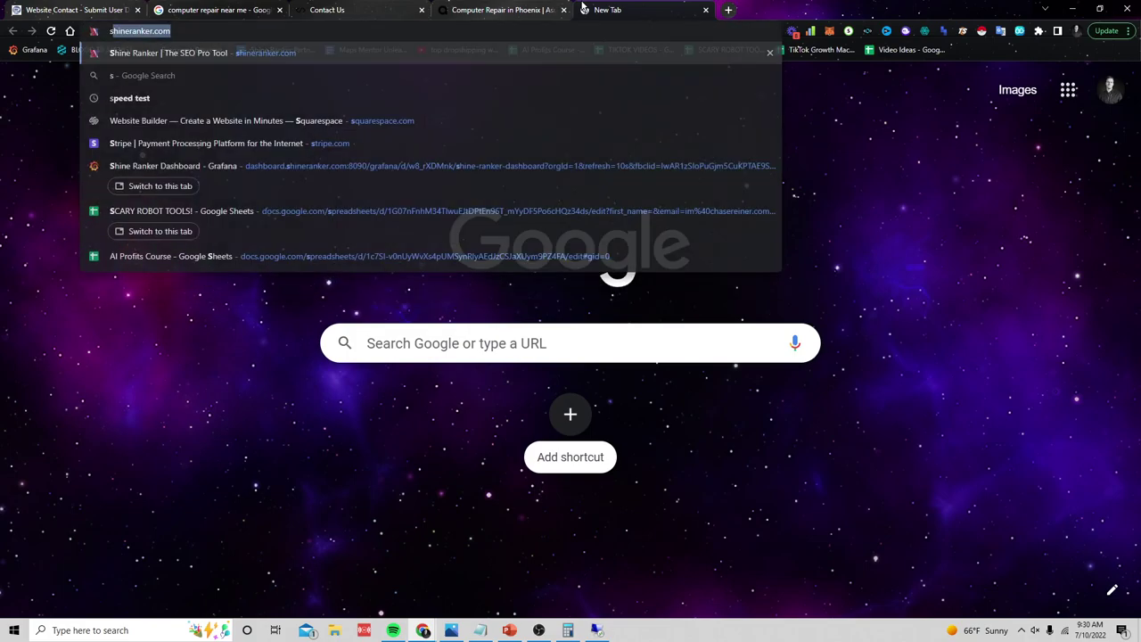
pyautogui.write('cary')
pyautogui.press('Return')
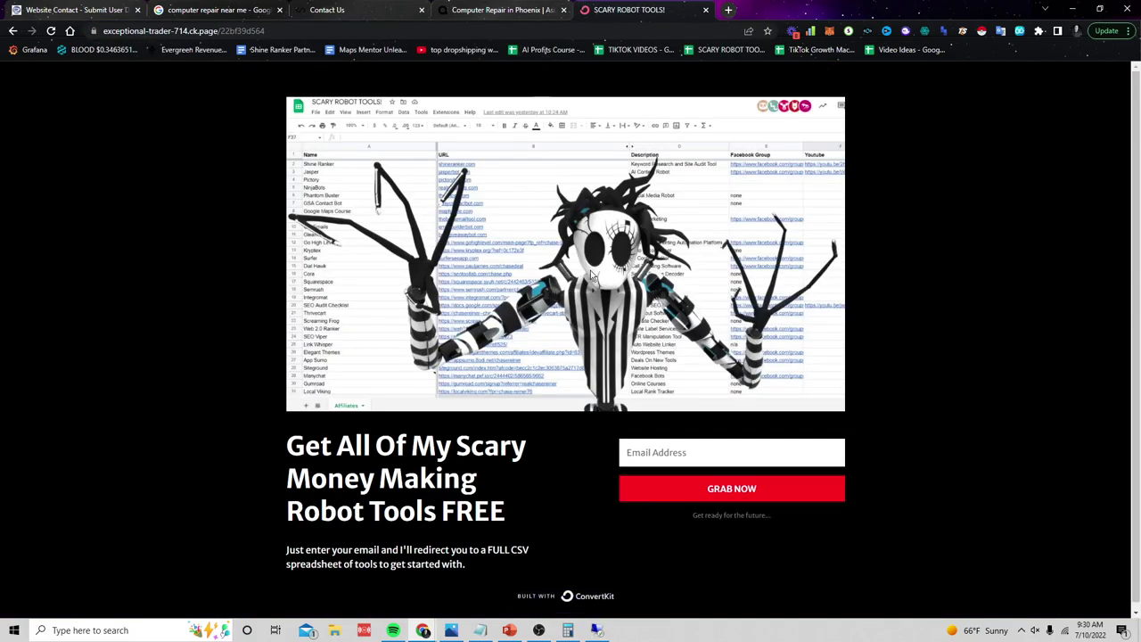
# Submit the landing-page form with a saved email to get the tools spreadsheet
pyautogui.click(678, 446)
pyautogui.click(691, 482)
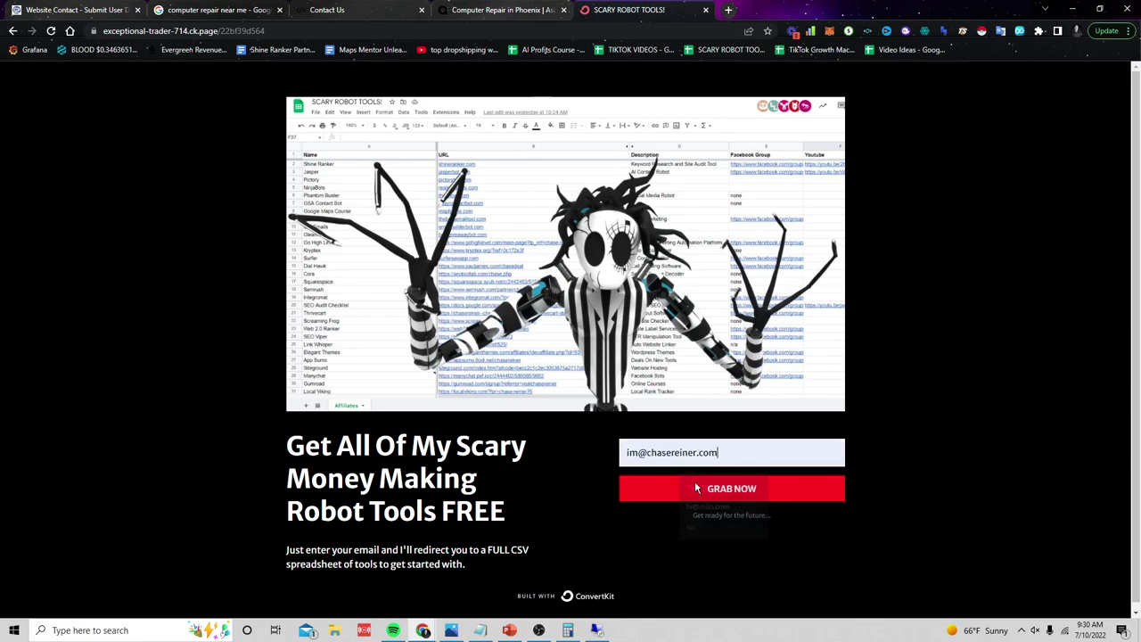
pyautogui.click(713, 488)
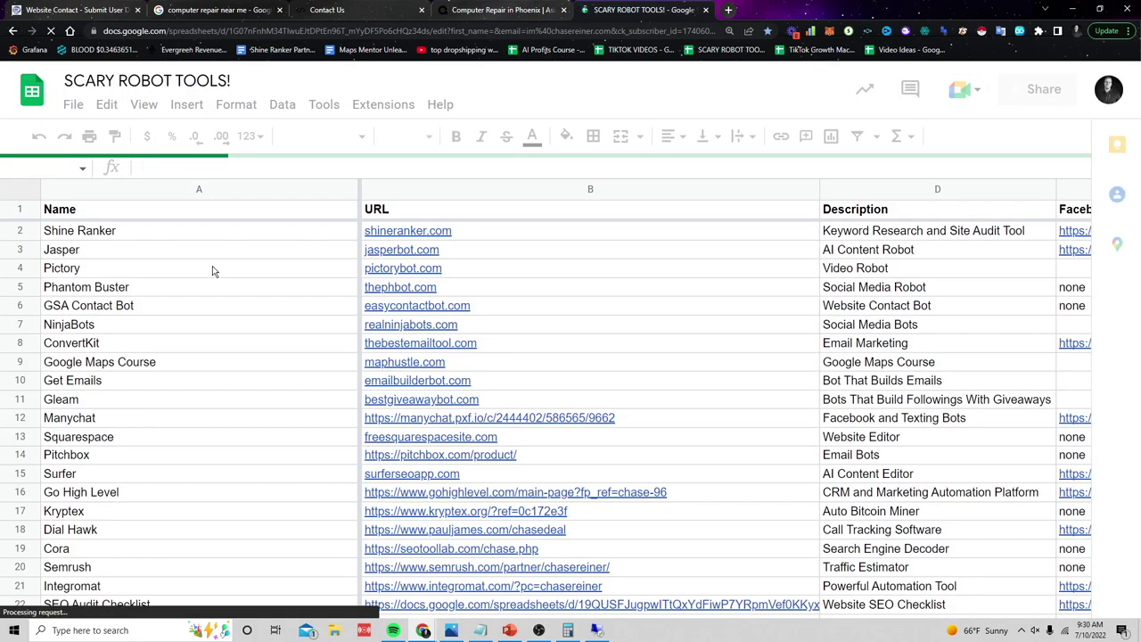
# Review the tool list: GSA Contact Bot, ConvertKit, Squarespace, Go High Level, SEO Audit Checklist
pyautogui.hotkey('ctrl', '-')
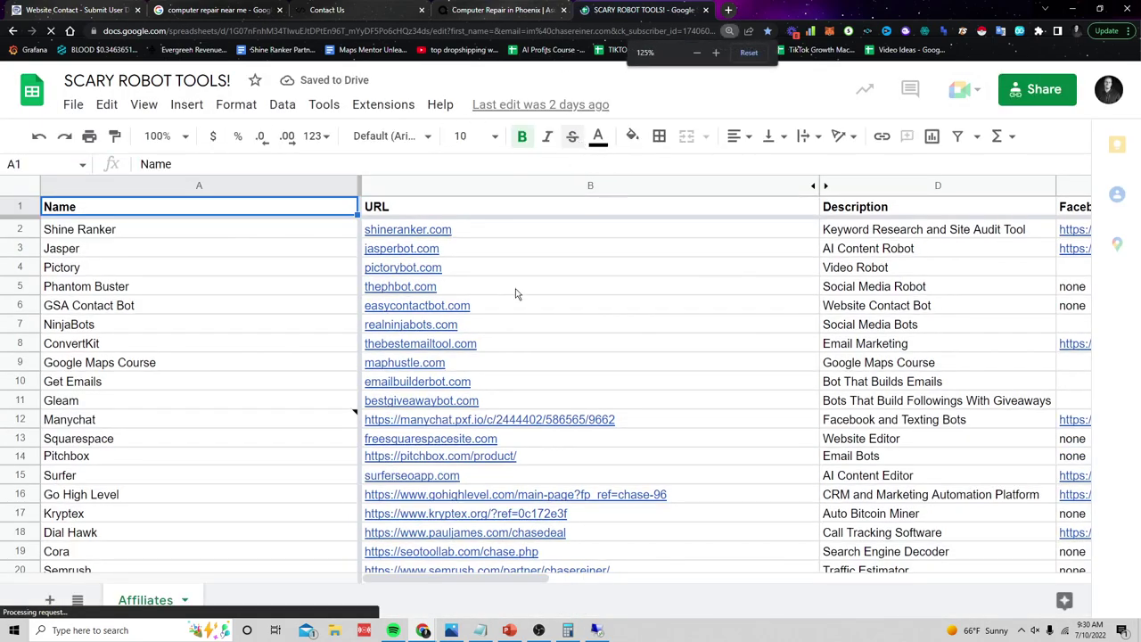
pyautogui.moveTo(439, 218); pyautogui.dragTo(477, 407)
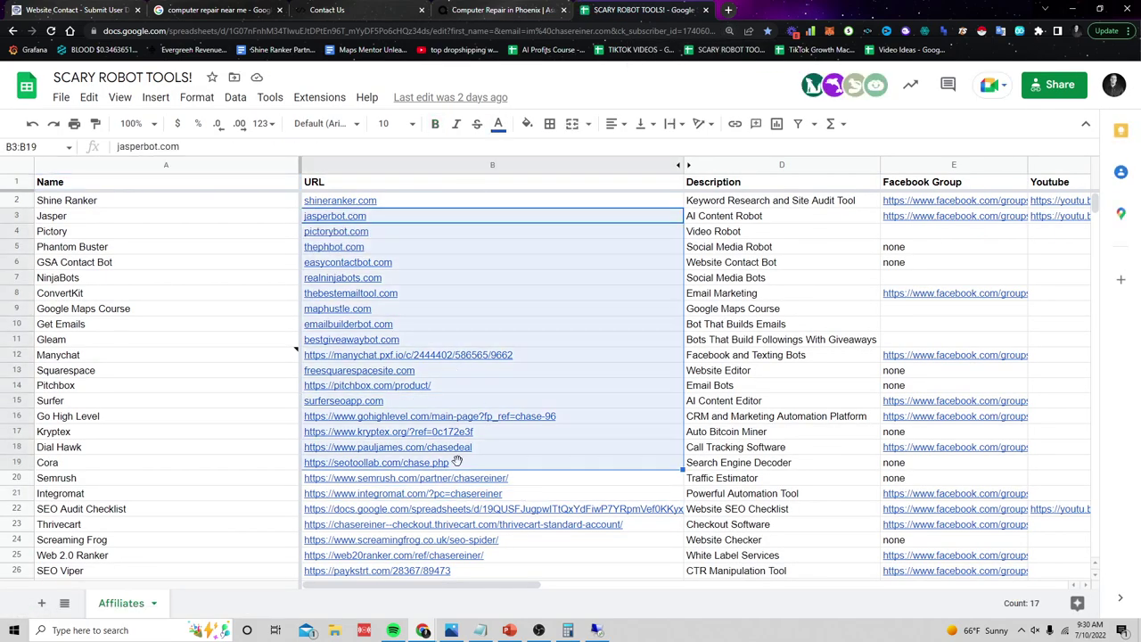
pyautogui.click(305, 325)
pyautogui.click(125, 262)
pyautogui.click(125, 292)
pyautogui.click(132, 370)
pyautogui.click(125, 416)
pyautogui.click(125, 509)
pyautogui.scroll(-2, 178, 499)
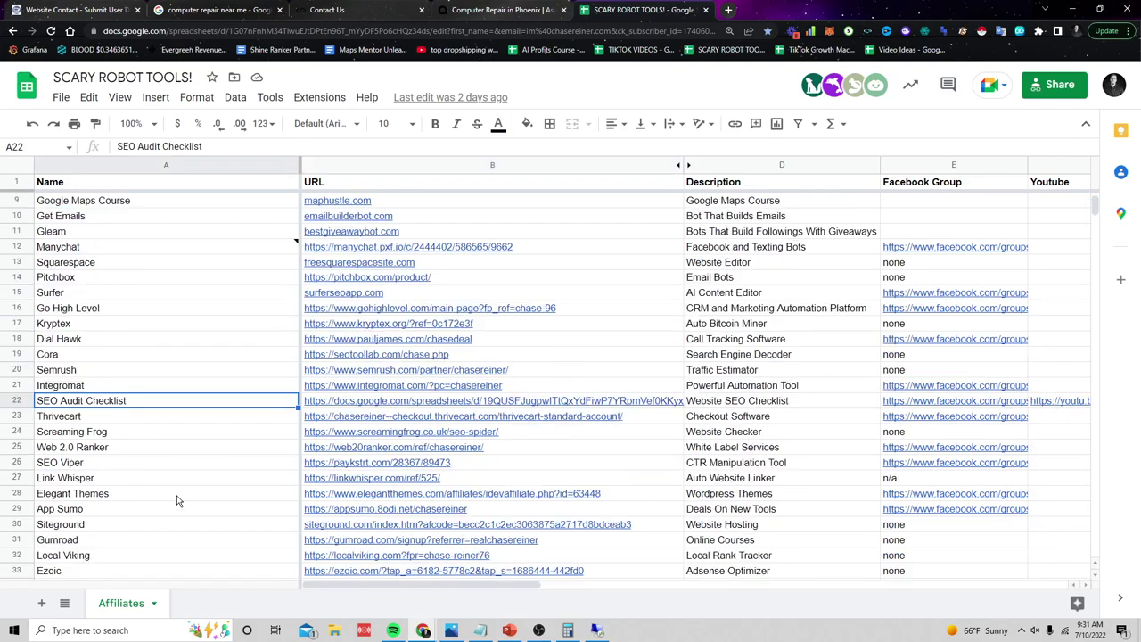
pyautogui.scroll(-1, 178, 492)
pyautogui.scroll(3, 178, 493)
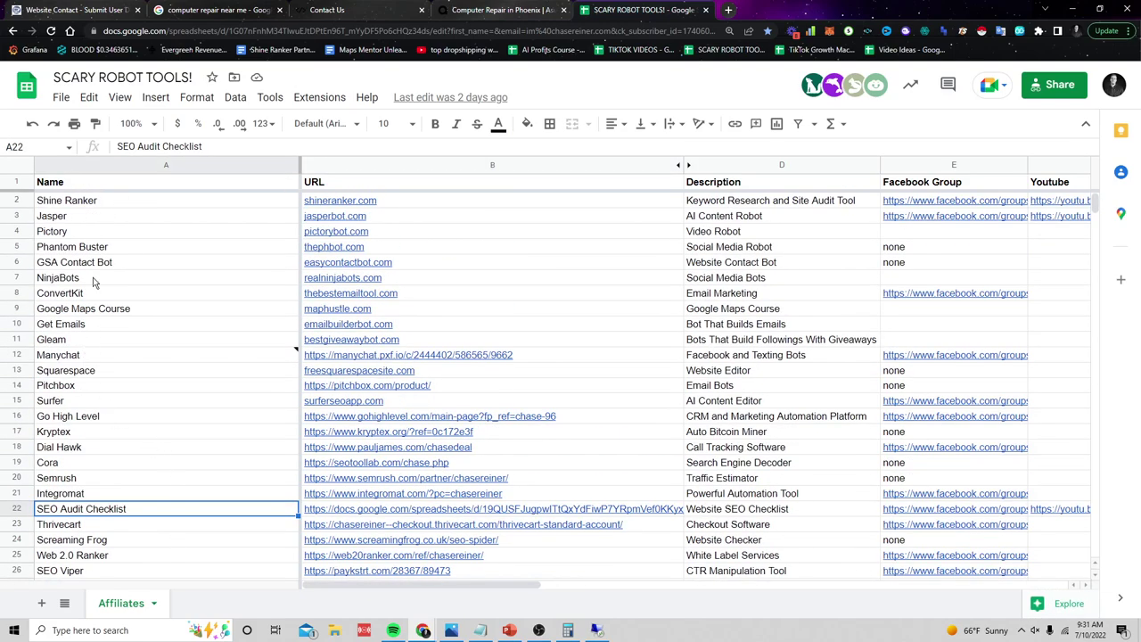
# Search the sheet for 'ho' and open the Go High Level link in B16
pyautogui.hotkey('ctrl', 'f')
pyautogui.write('ho')
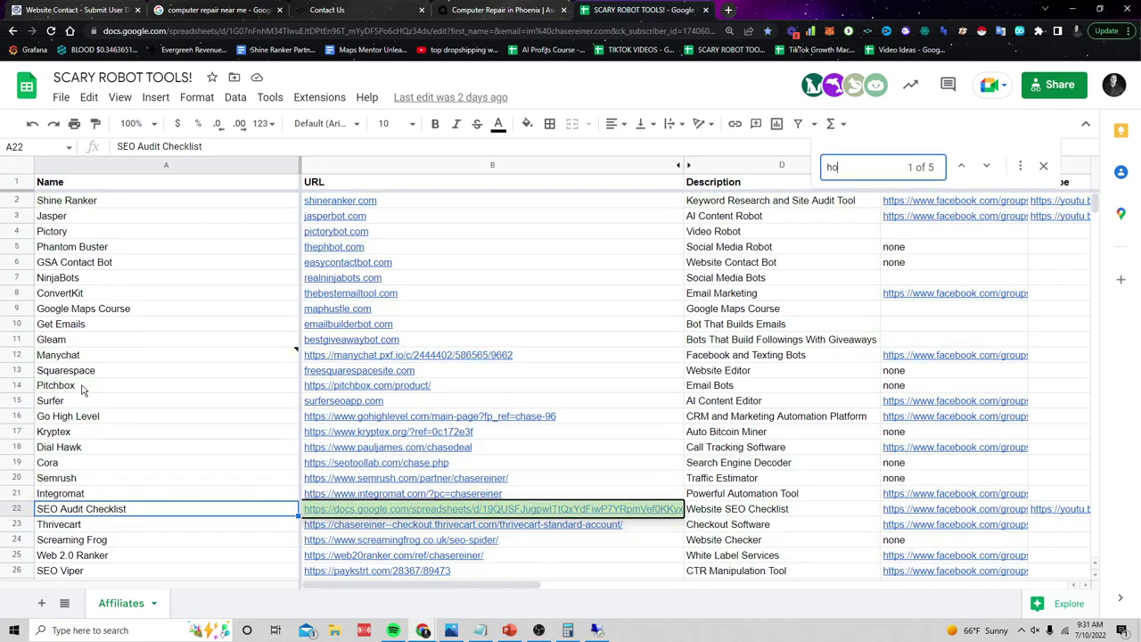
pyautogui.click(437, 416)
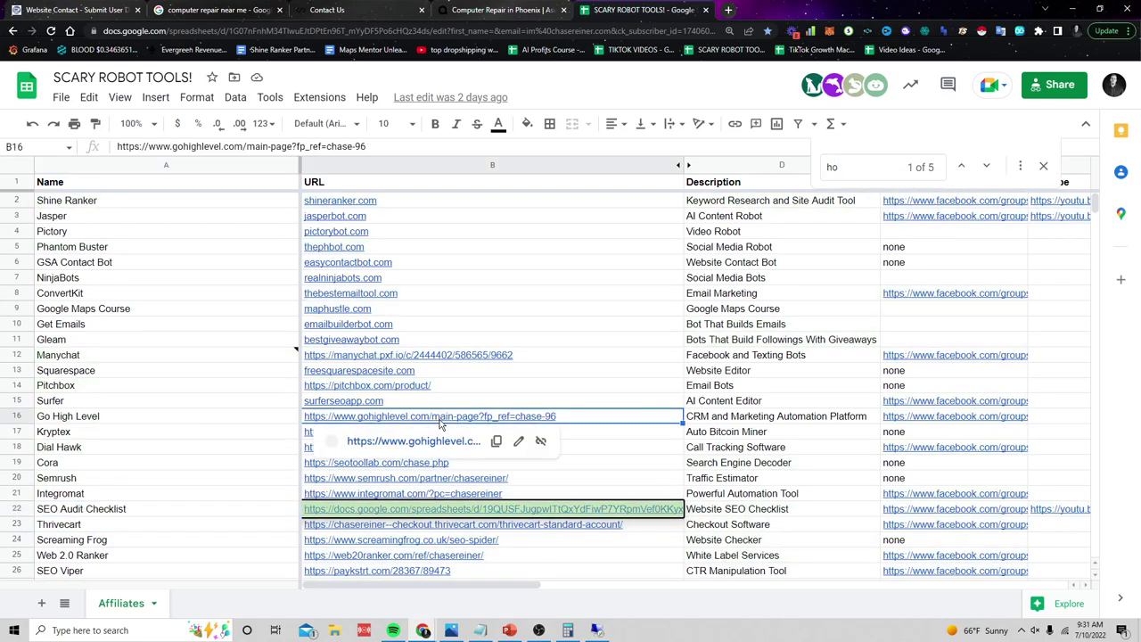
pyautogui.click(469, 440)
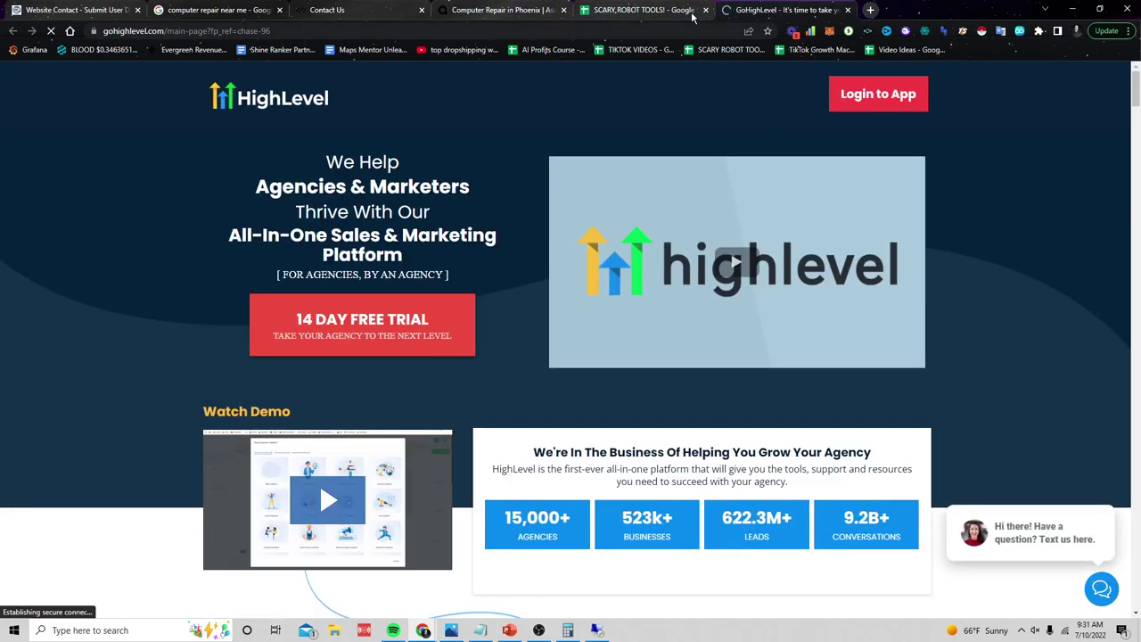
# Log into the GoHighLevel app, switch to the test sub-account, and show its Launchpad
pyautogui.click(896, 98)
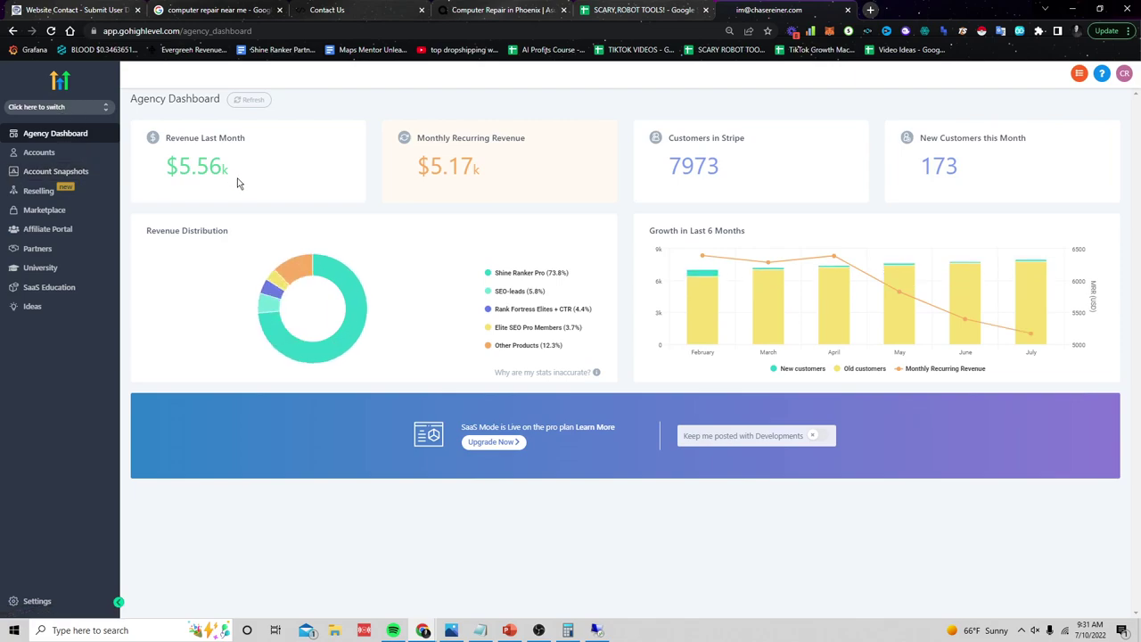
pyautogui.click(75, 108)
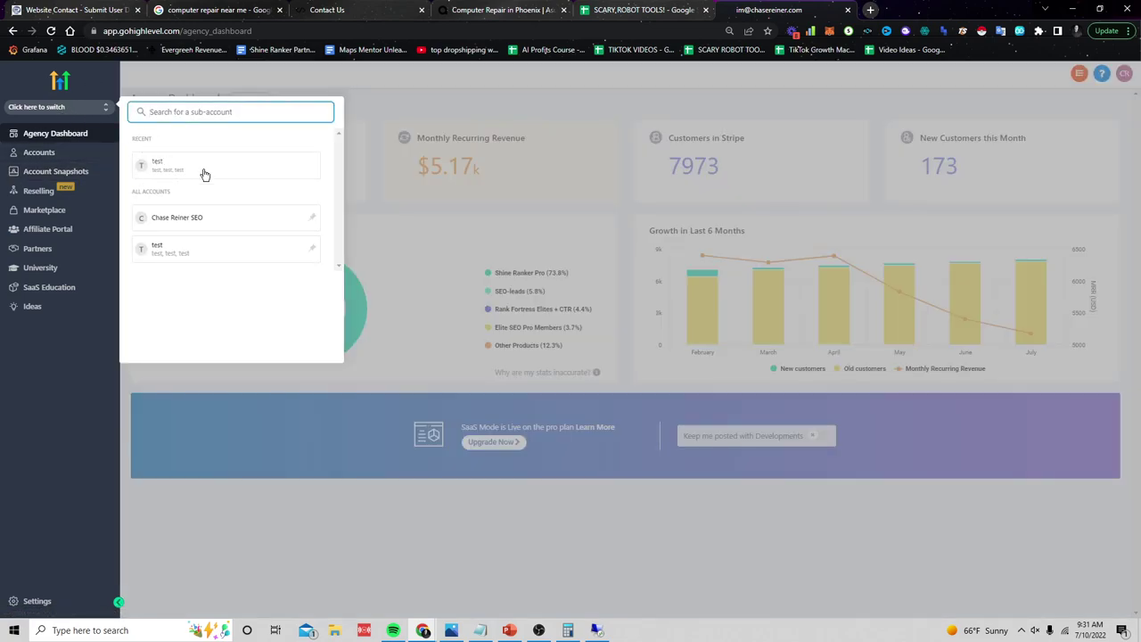
pyautogui.click(79, 393)
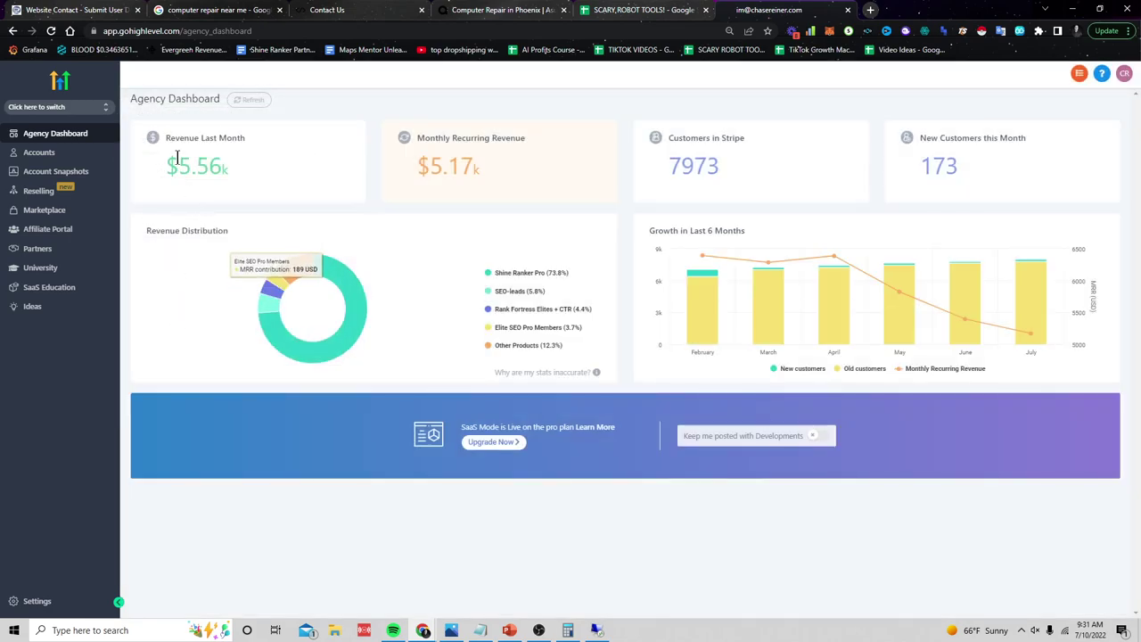
pyautogui.click(24, 106)
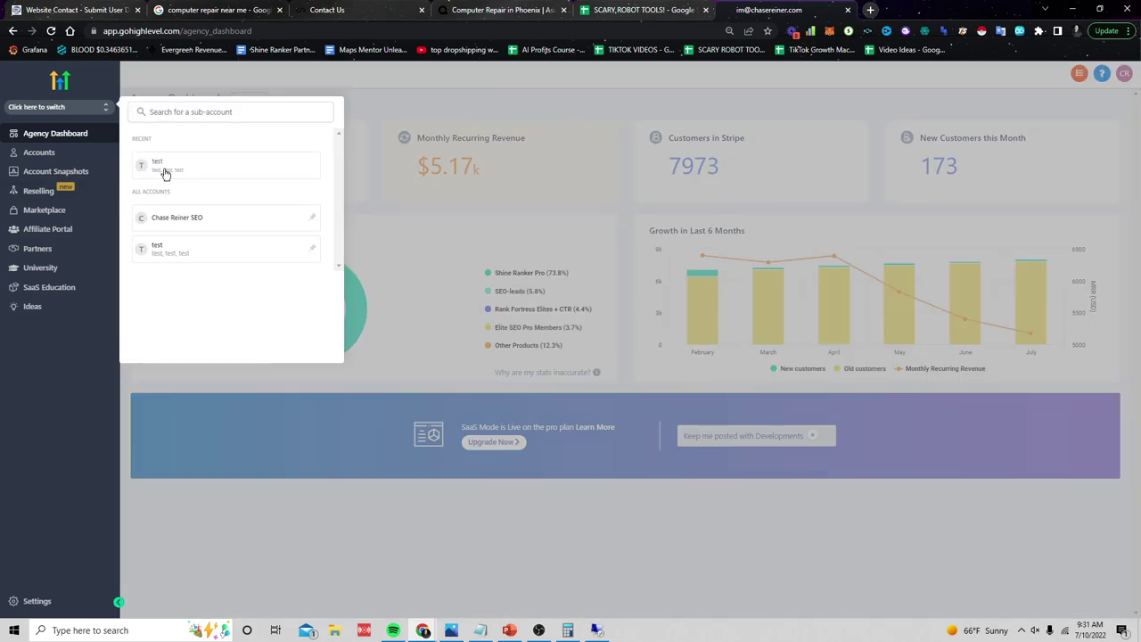
pyautogui.click(166, 170)
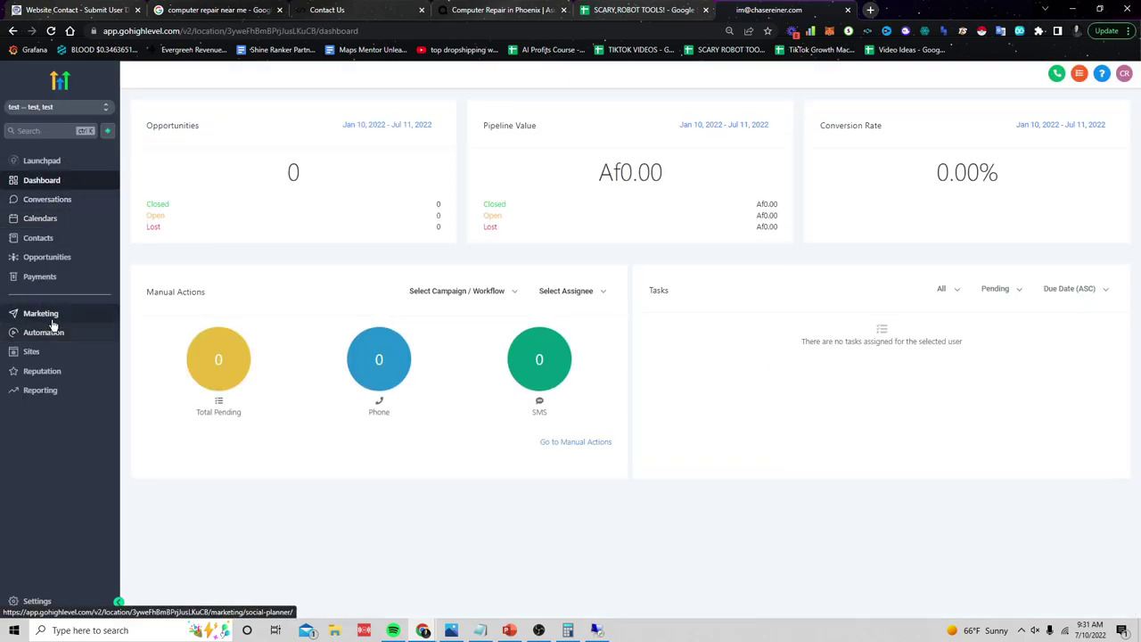
pyautogui.click(56, 161)
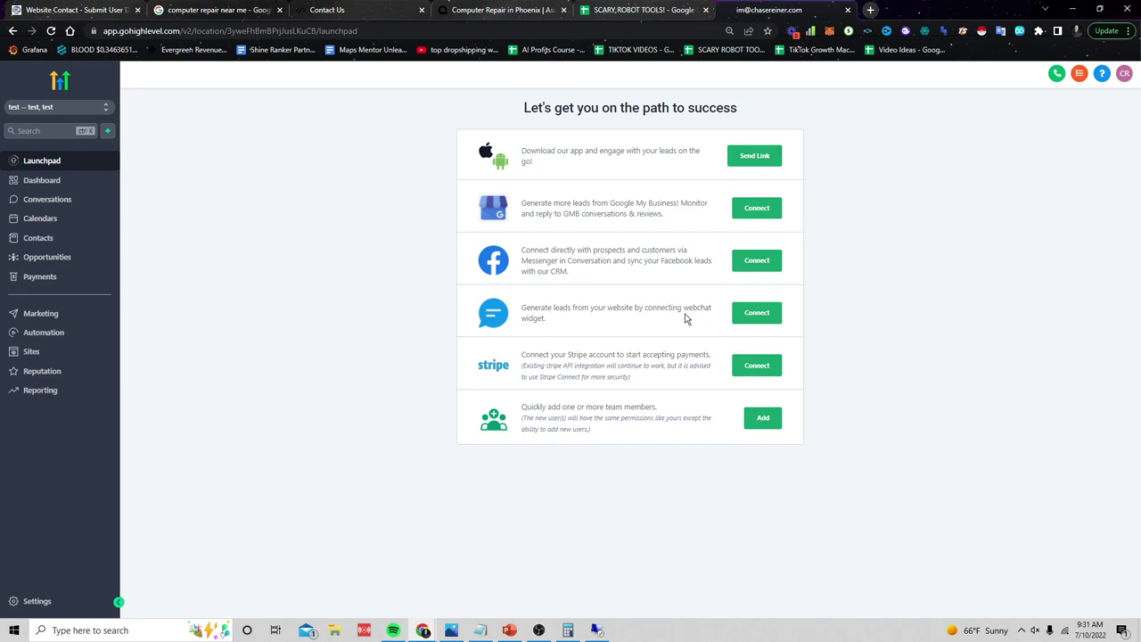
pyautogui.click(747, 325)
pyautogui.click(561, 332)
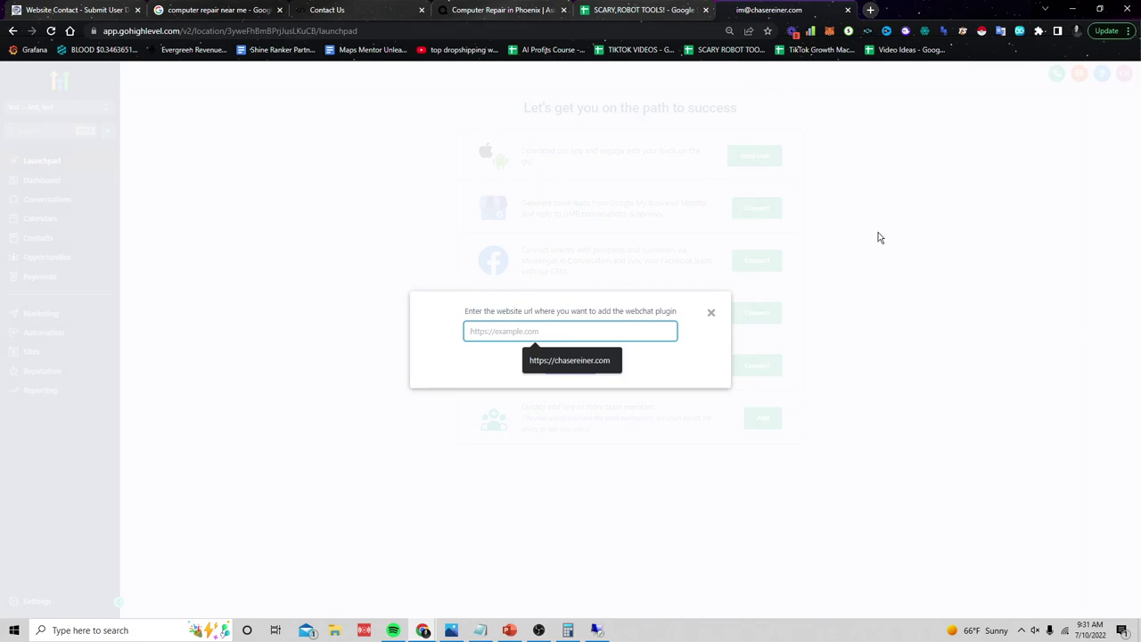
pyautogui.write('exampleplumber.com')
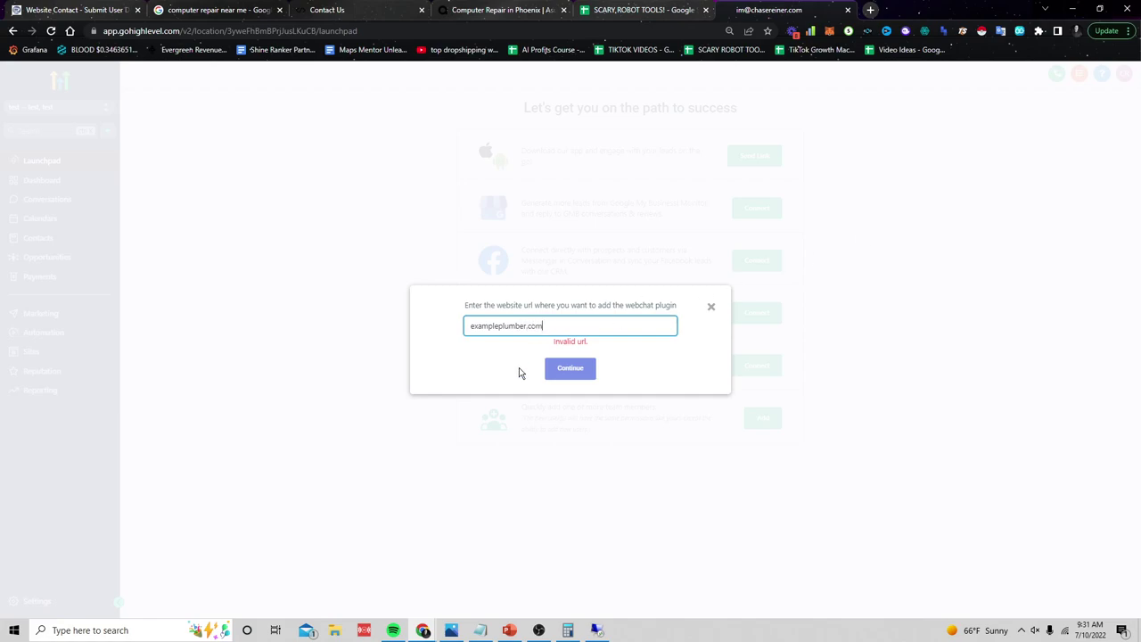
pyautogui.click(570, 367)
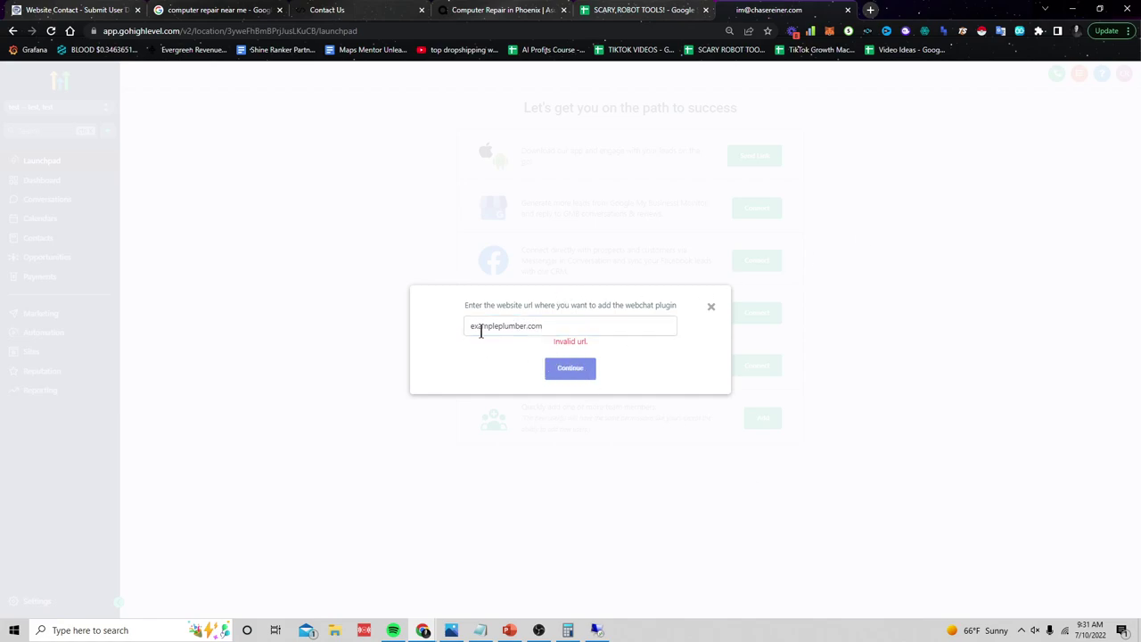
pyautogui.moveTo(480, 331); pyautogui.dragTo(469, 327)
pyautogui.write('https://')
pyautogui.click(567, 362)
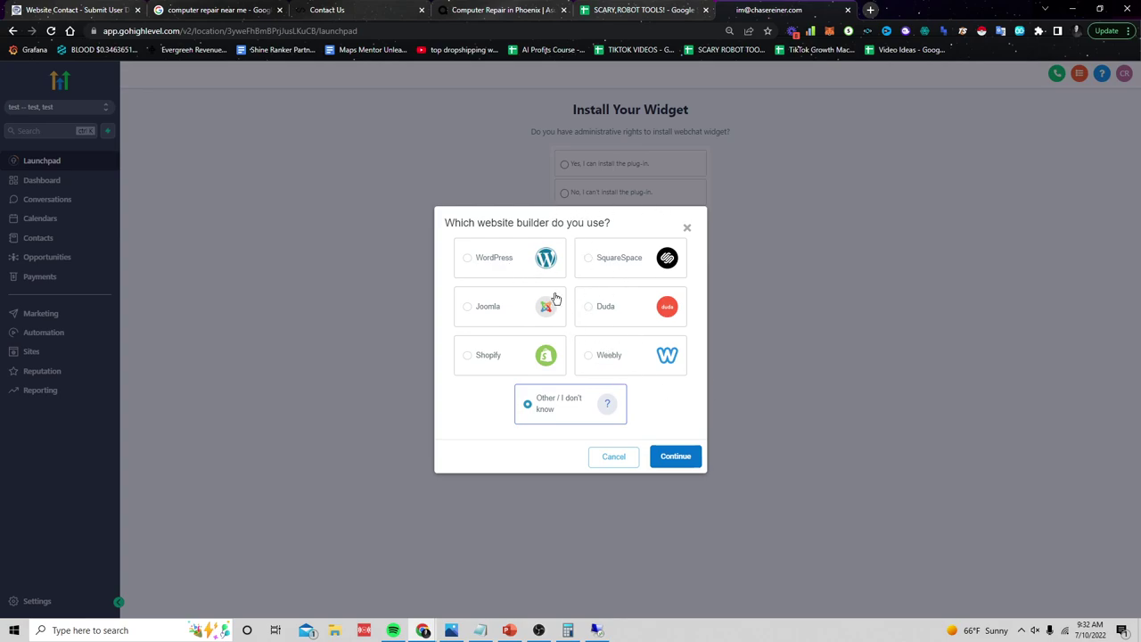
# Choose another website builder and copy the webchat widget code
pyautogui.click(676, 458)
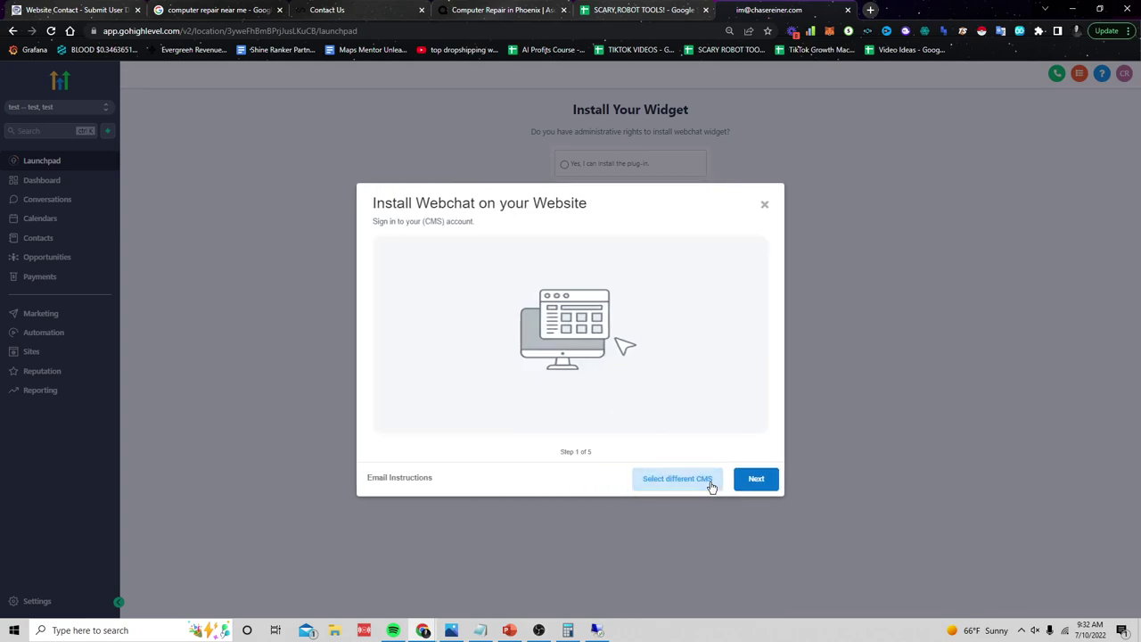
pyautogui.click(745, 482)
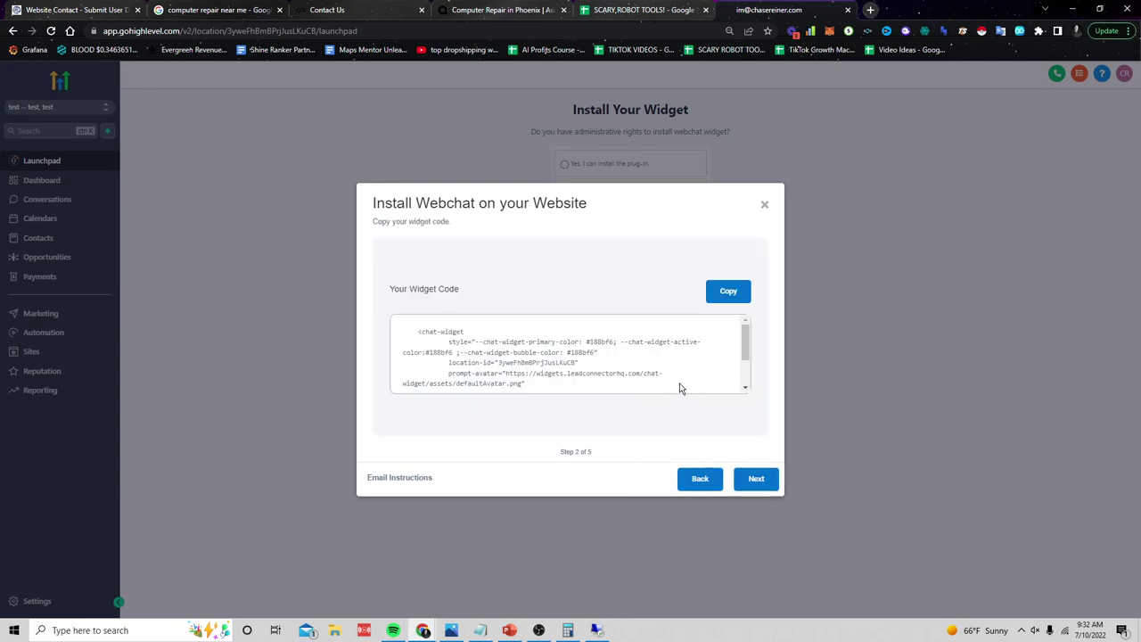
pyautogui.click(744, 289)
# Step through the WordPress plug-in install guide, then close it
pyautogui.click(680, 481)
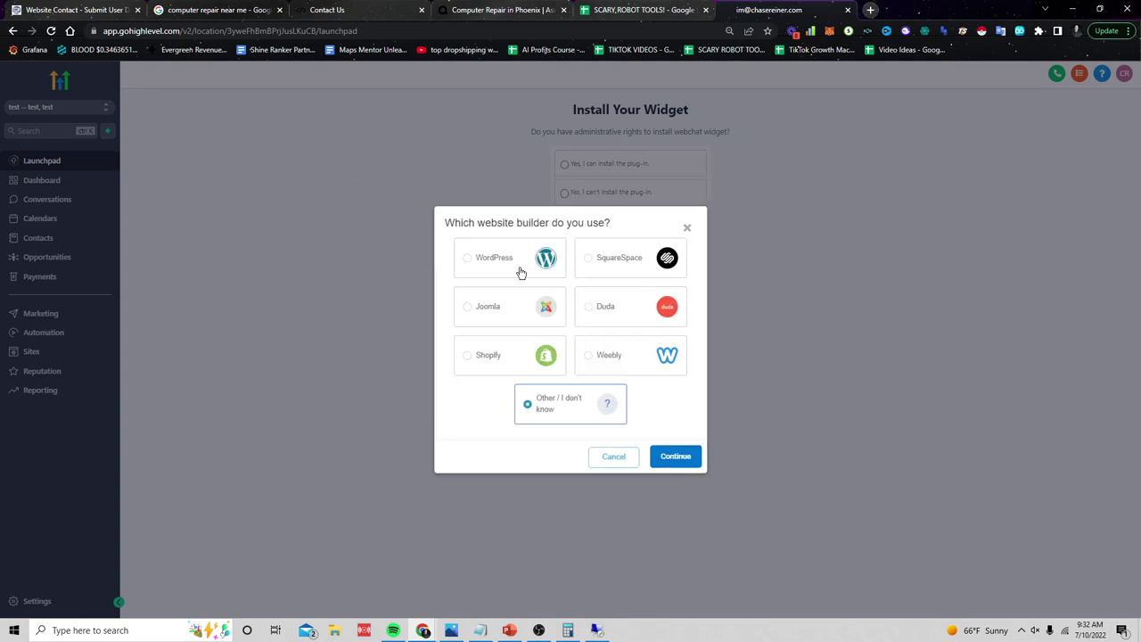
pyautogui.click(675, 458)
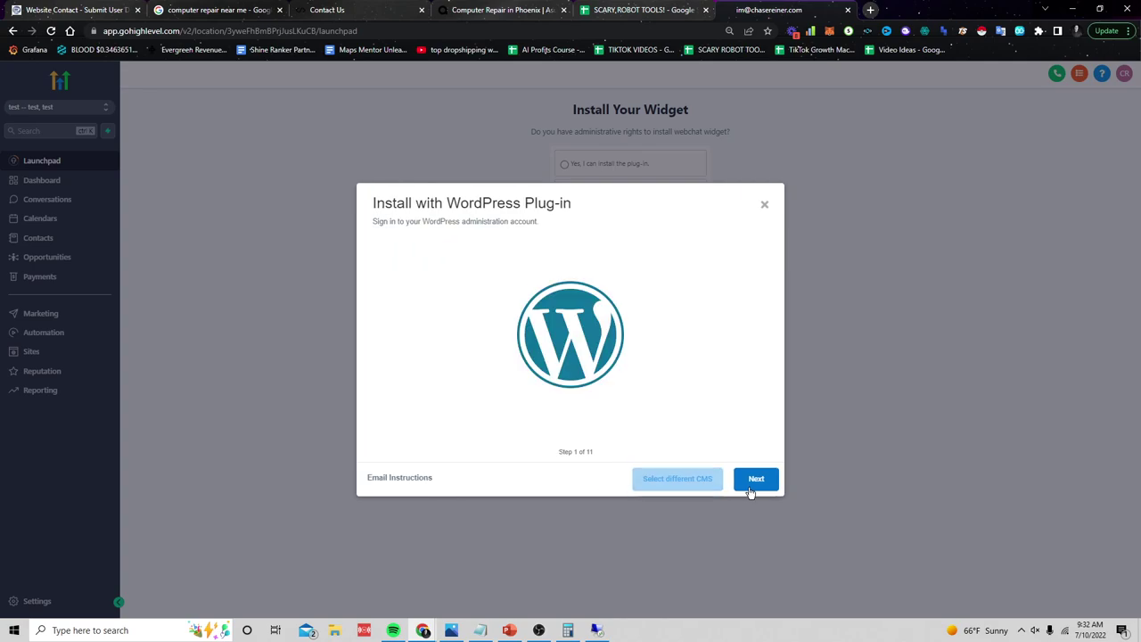
pyautogui.click(756, 481)
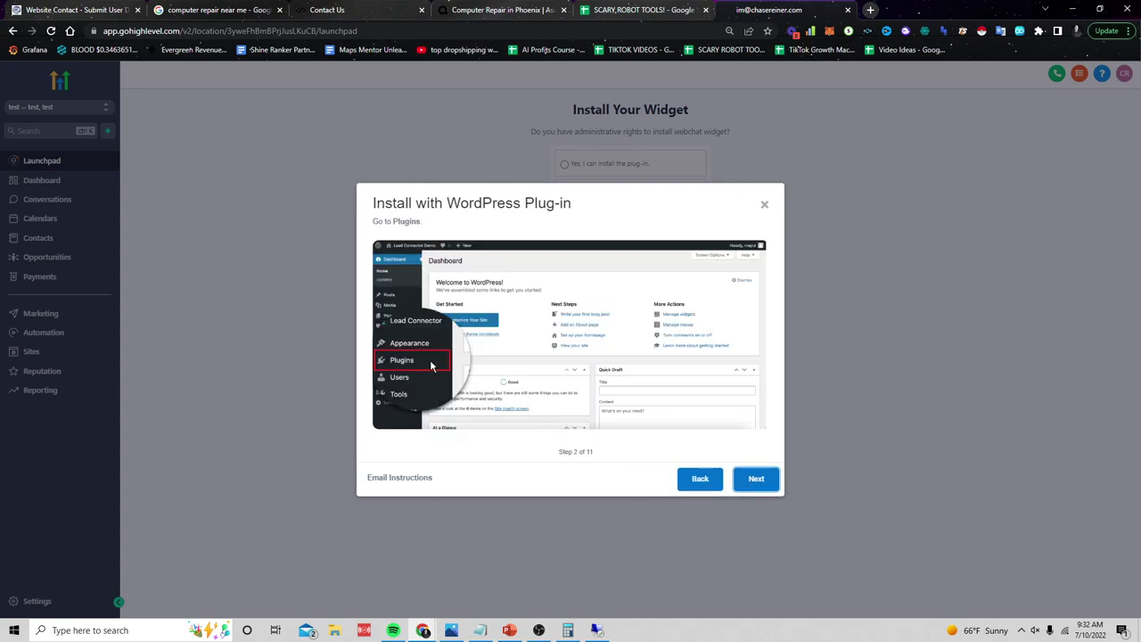
pyautogui.click(753, 480)
pyautogui.click(750, 486)
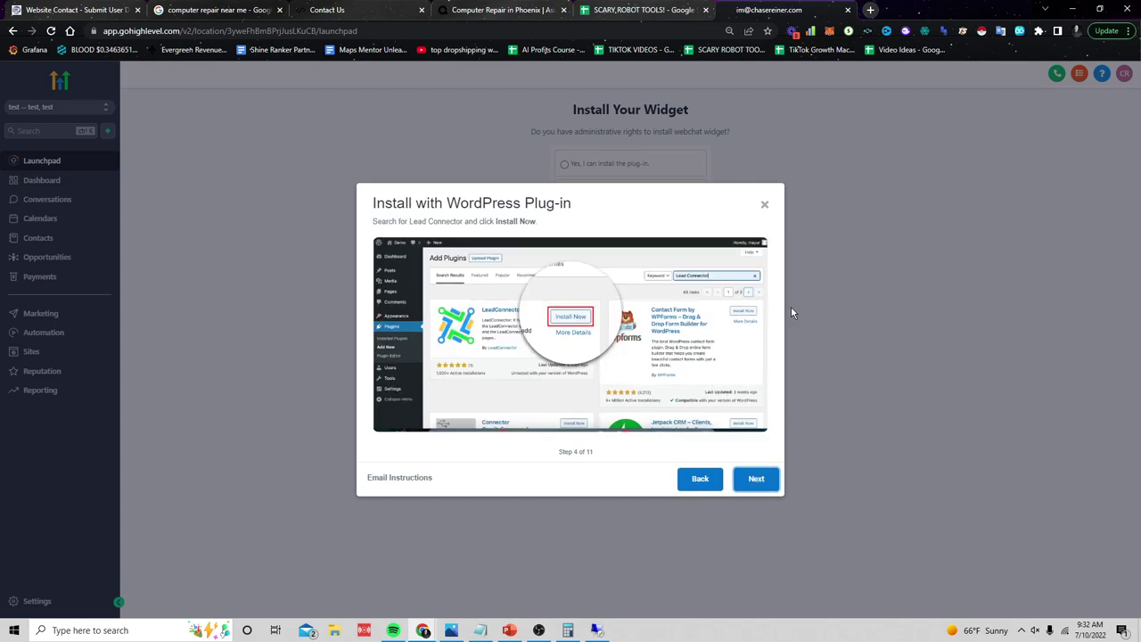
pyautogui.click(764, 204)
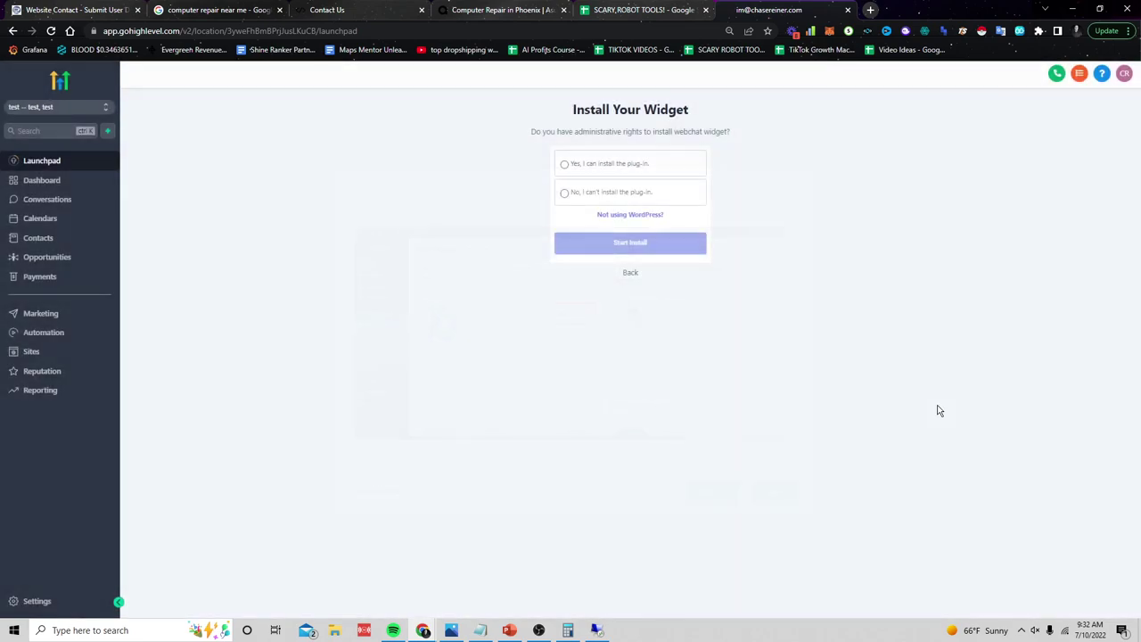
# Load chasereiner.com in a new tab and open its live chat form
pyautogui.click(871, 9)
pyautogui.write('chasereiner.com')
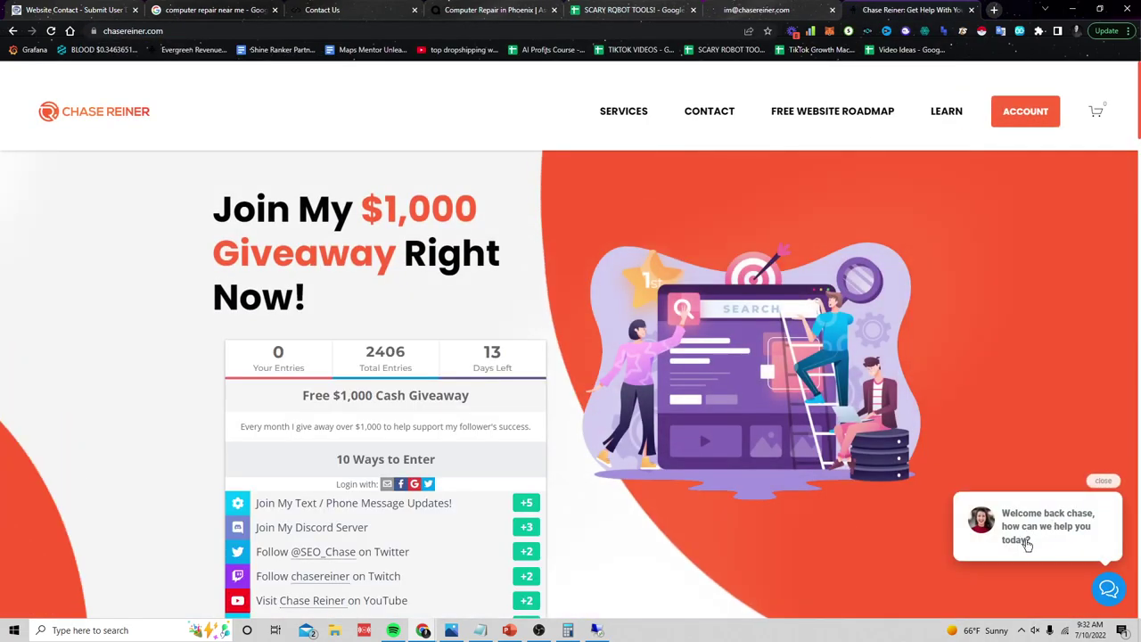
pyautogui.click(1109, 590)
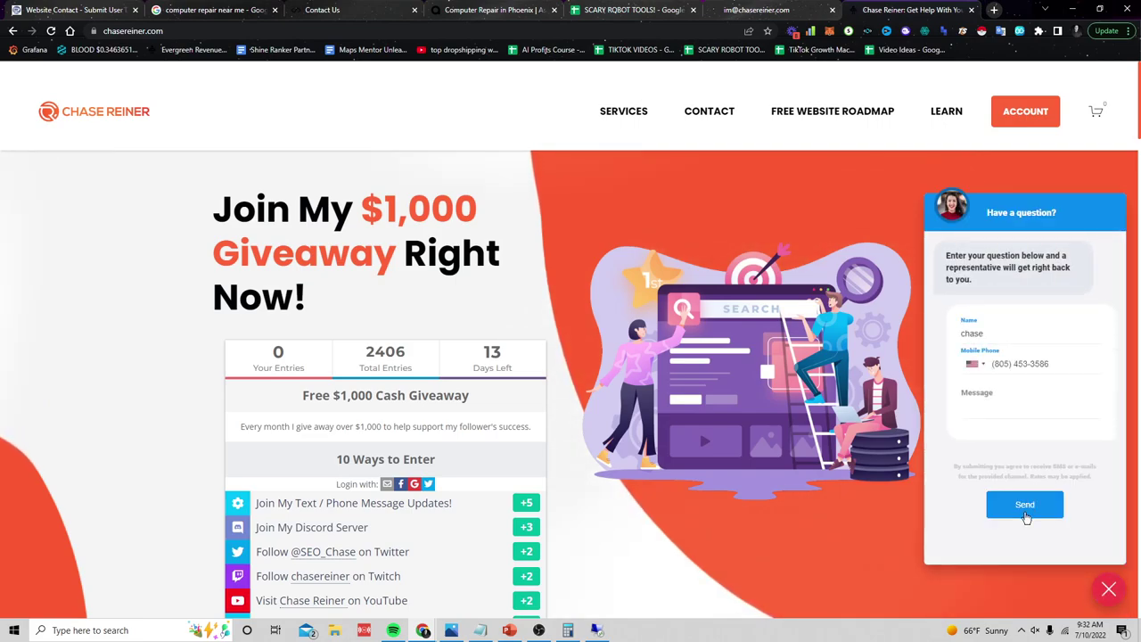
pyautogui.click(1015, 335)
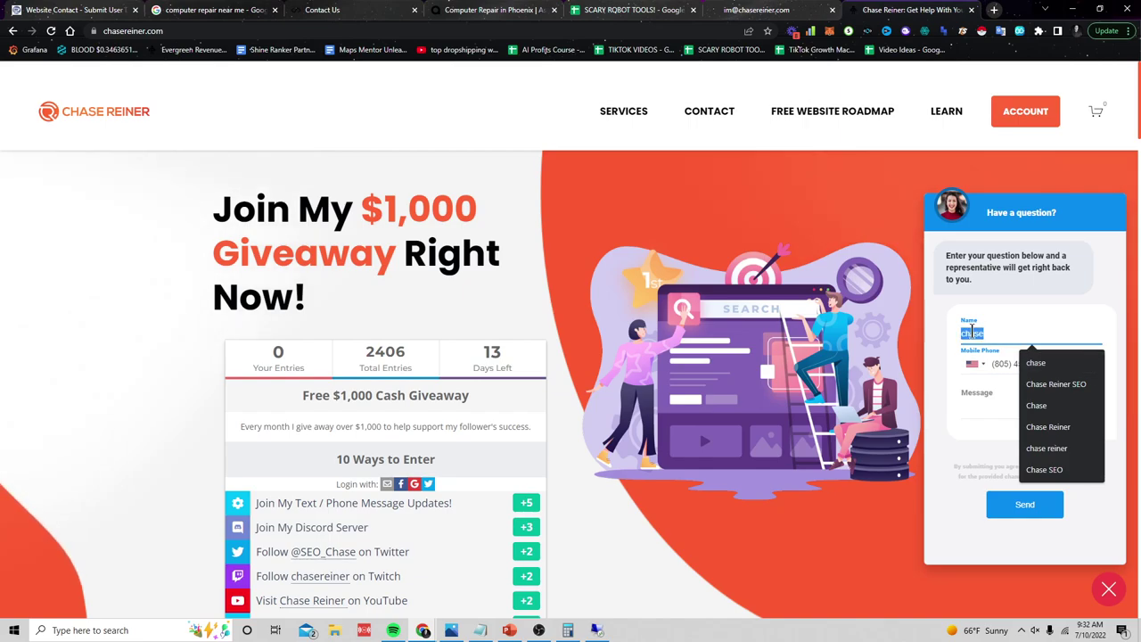
# Send a test 'hi' chat message, then return to the GoHighLevel tab
pyautogui.click(999, 394)
pyautogui.write('hi')
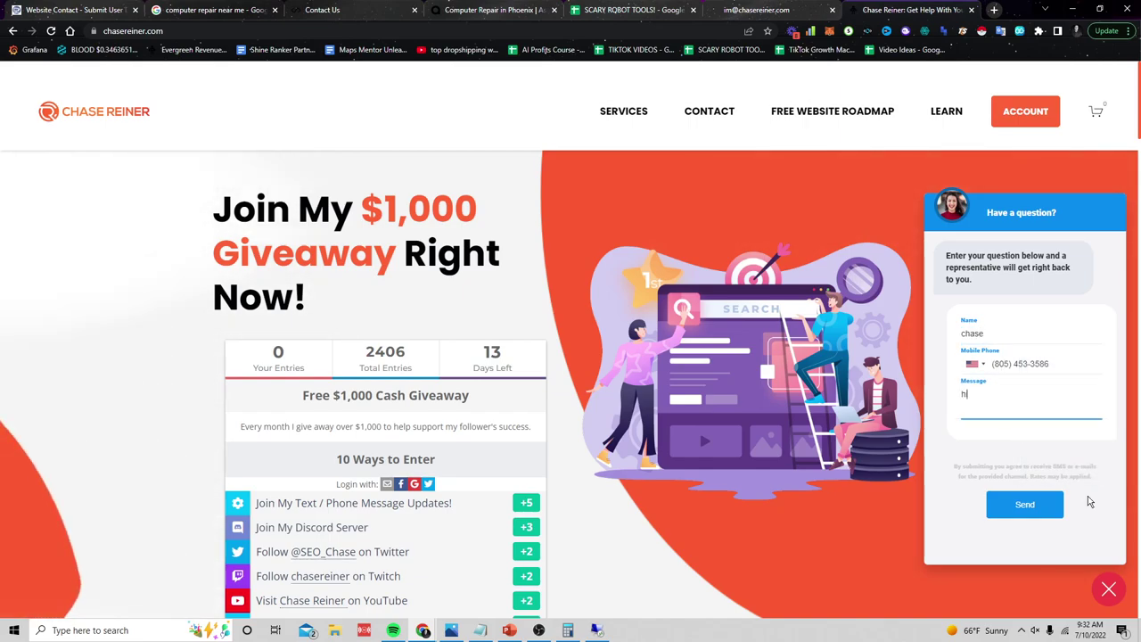
pyautogui.click(1025, 503)
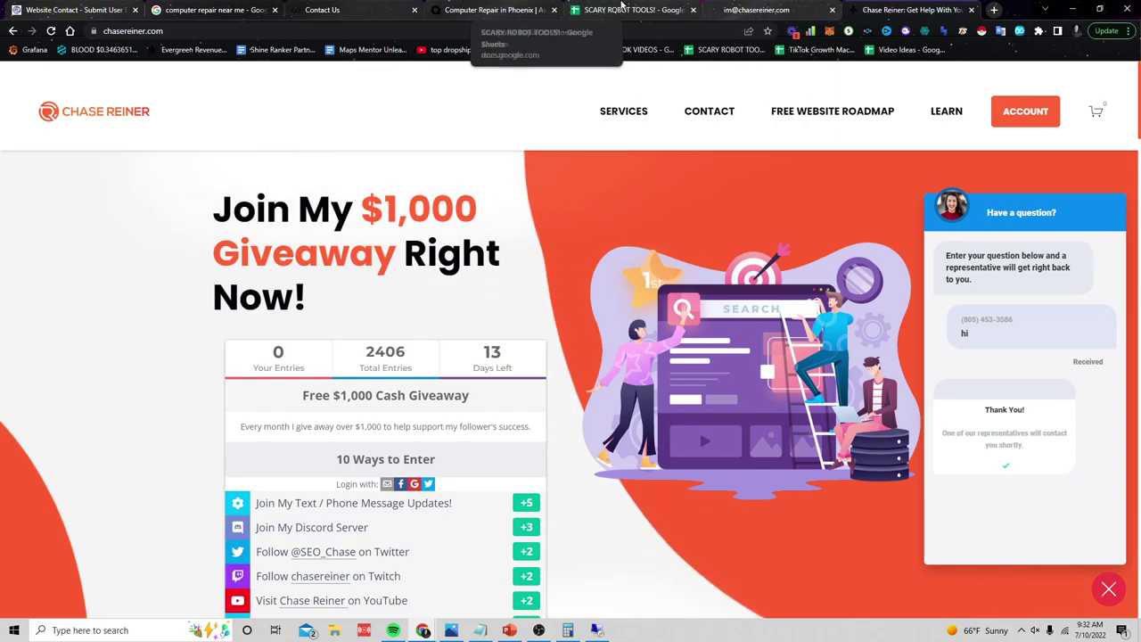
pyautogui.click(740, 10)
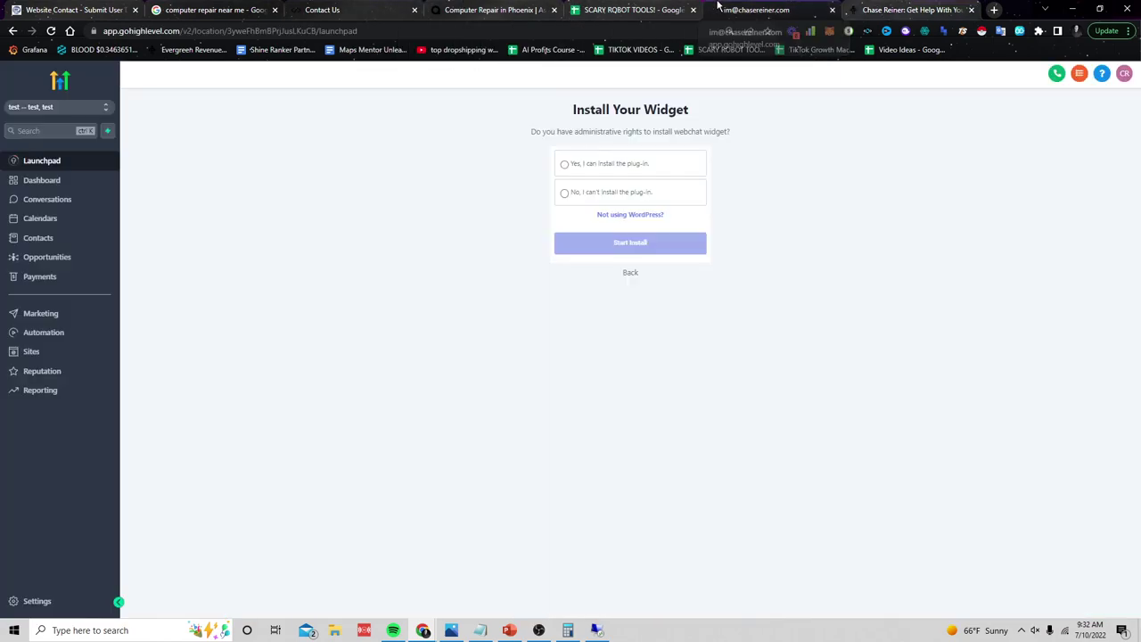
# Open the Conversations inbox, then type and delete a test 'H' reply in the SMS box
pyautogui.click(94, 200)
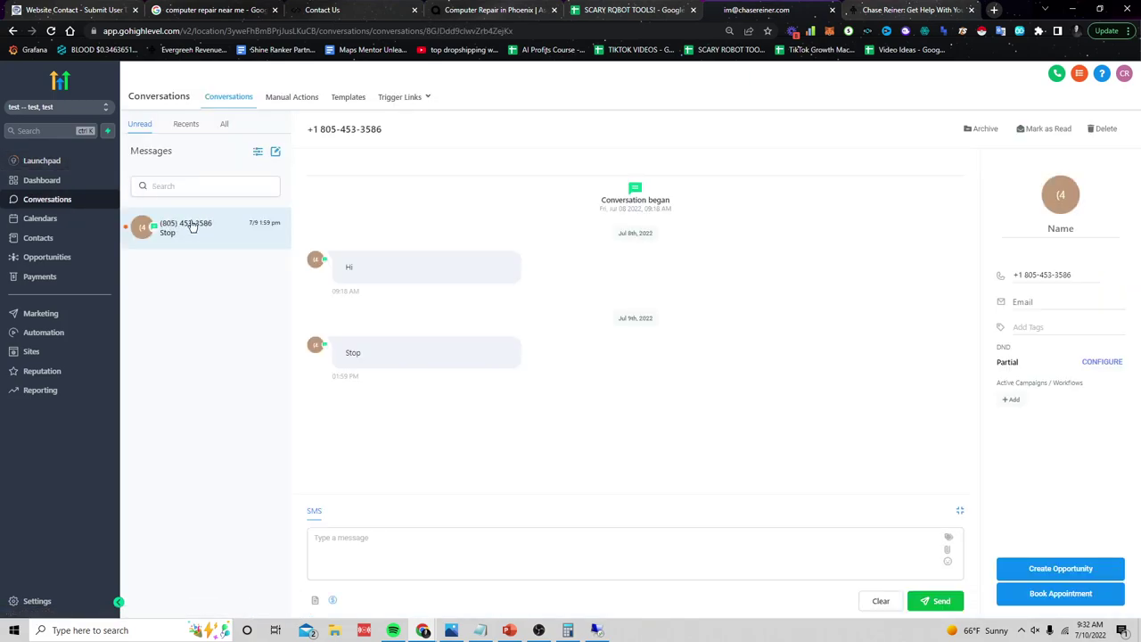
pyautogui.click(397, 528)
pyautogui.write('Hi')
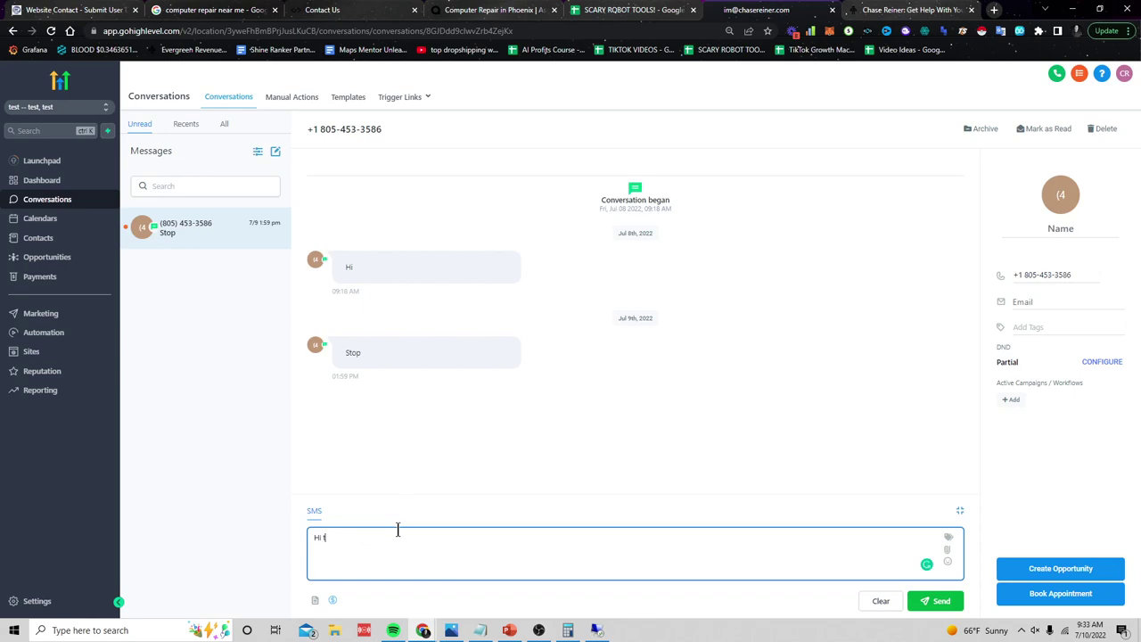
pyautogui.press('BackSpace')
# Browse Marketing and Automation, starting a new workflow and glancing at the Trigger Links page
pyautogui.click(64, 313)
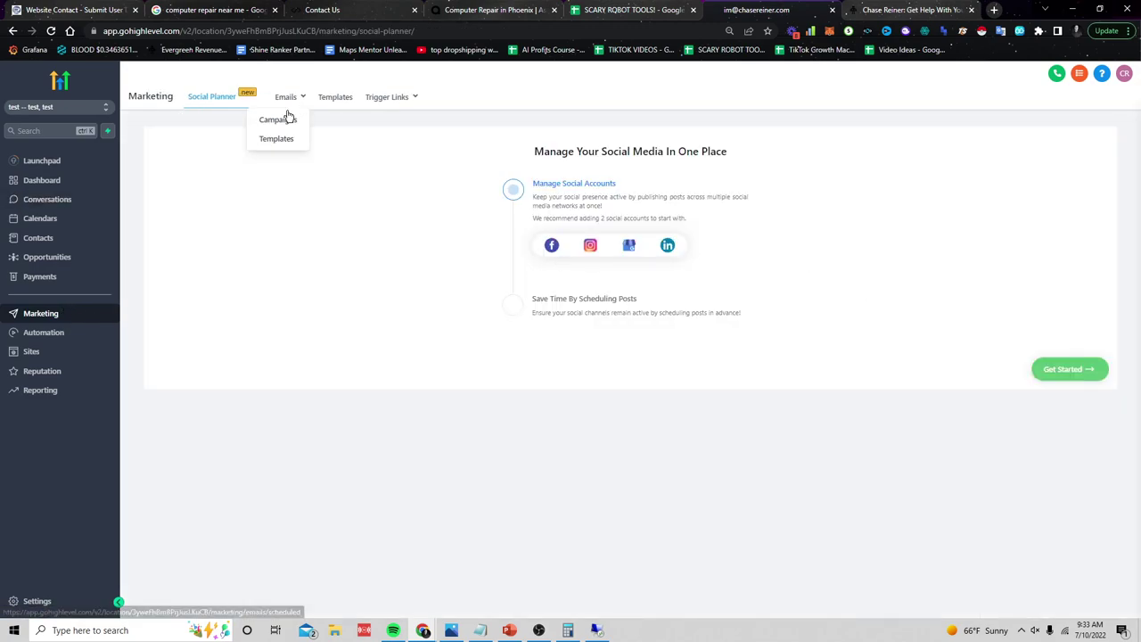
pyautogui.click(44, 332)
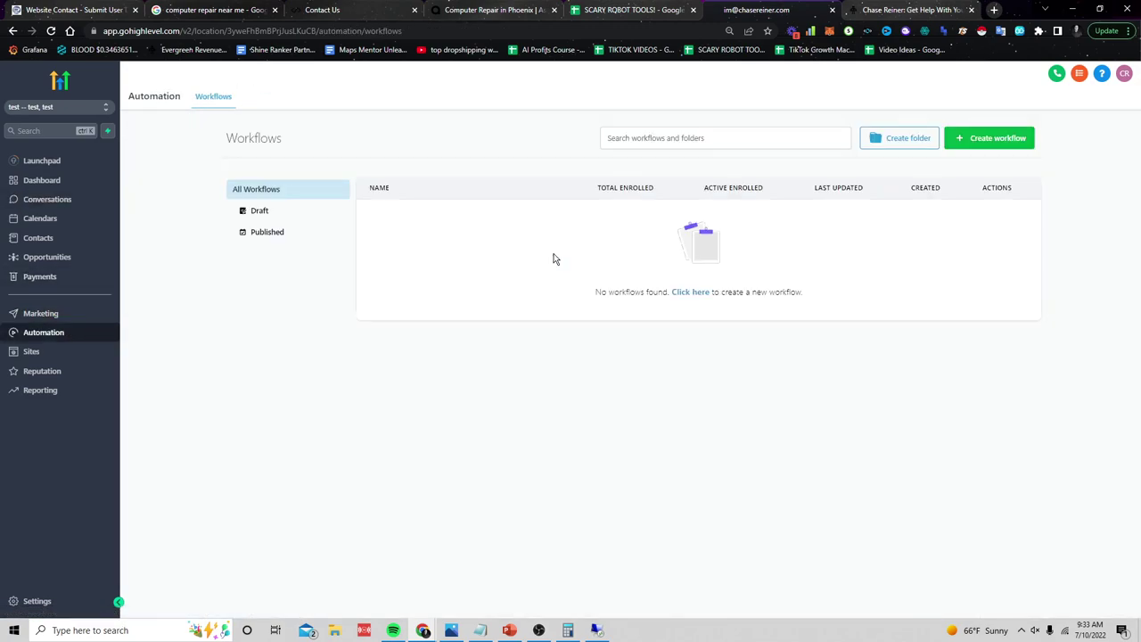
pyautogui.click(972, 145)
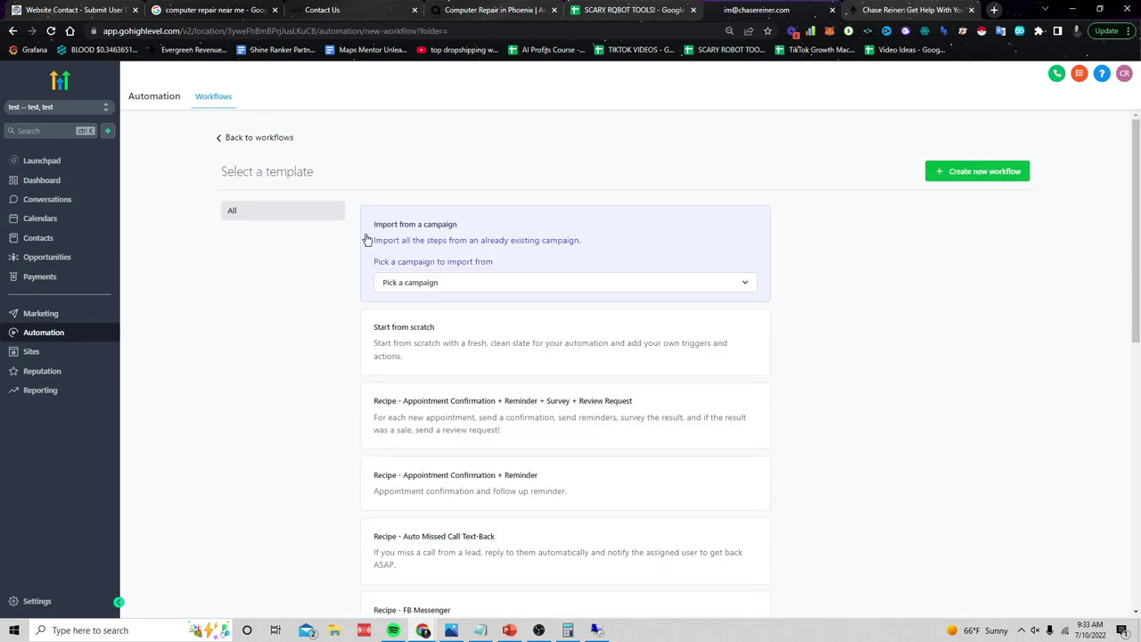
pyautogui.click(77, 322)
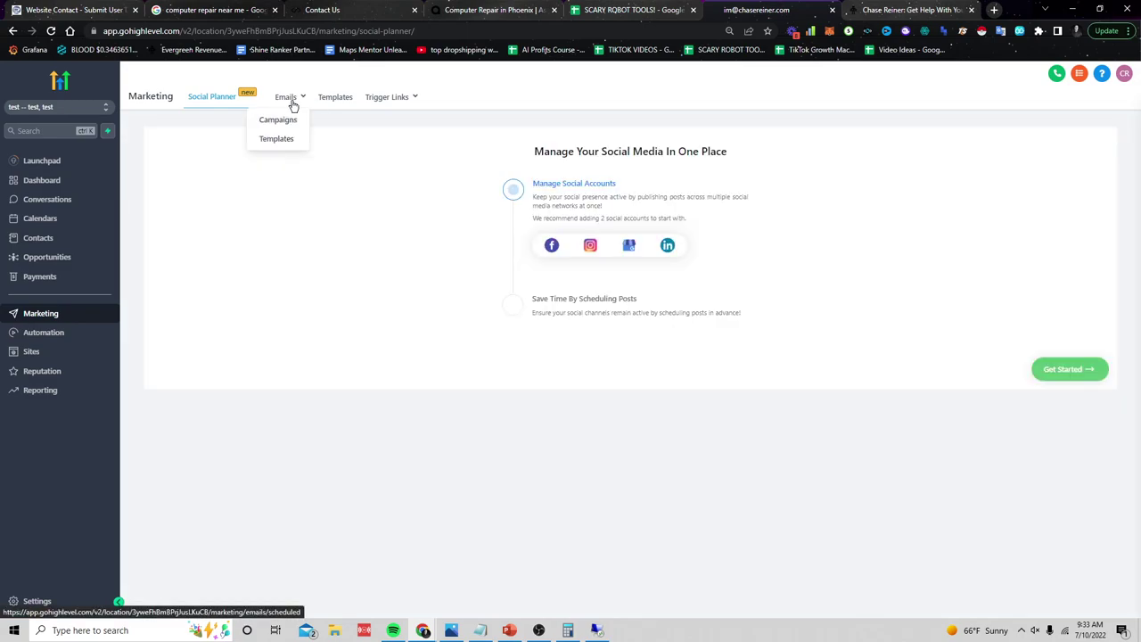
pyautogui.click(390, 98)
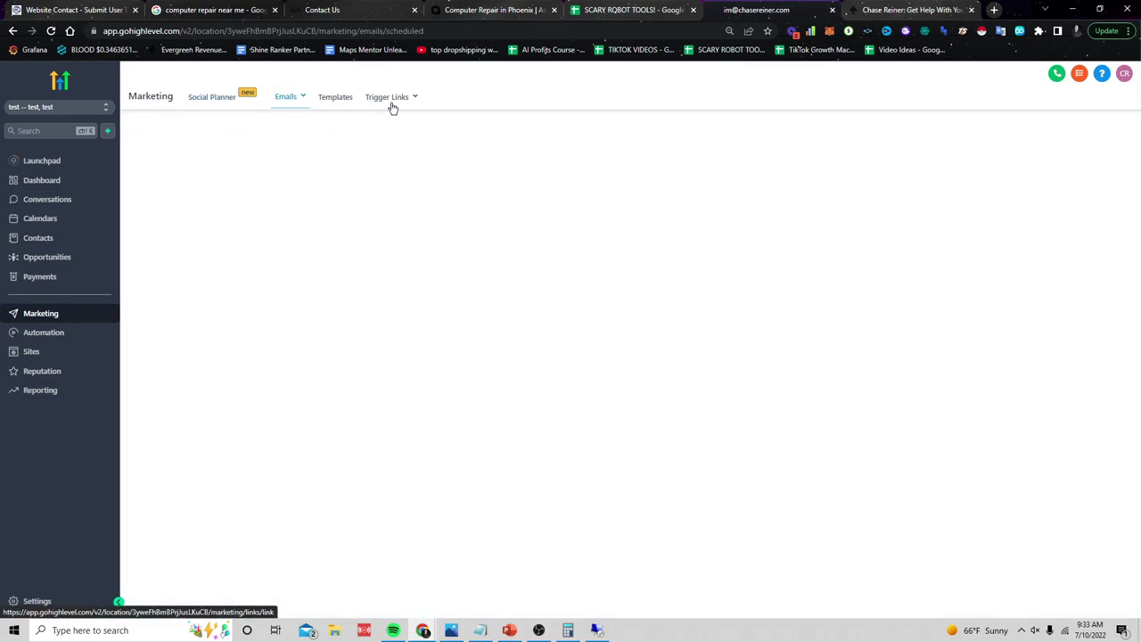
# Try creating a new workflow, dismiss the pick-a-campaign warning, and look over the workflow recipes
pyautogui.click(61, 350)
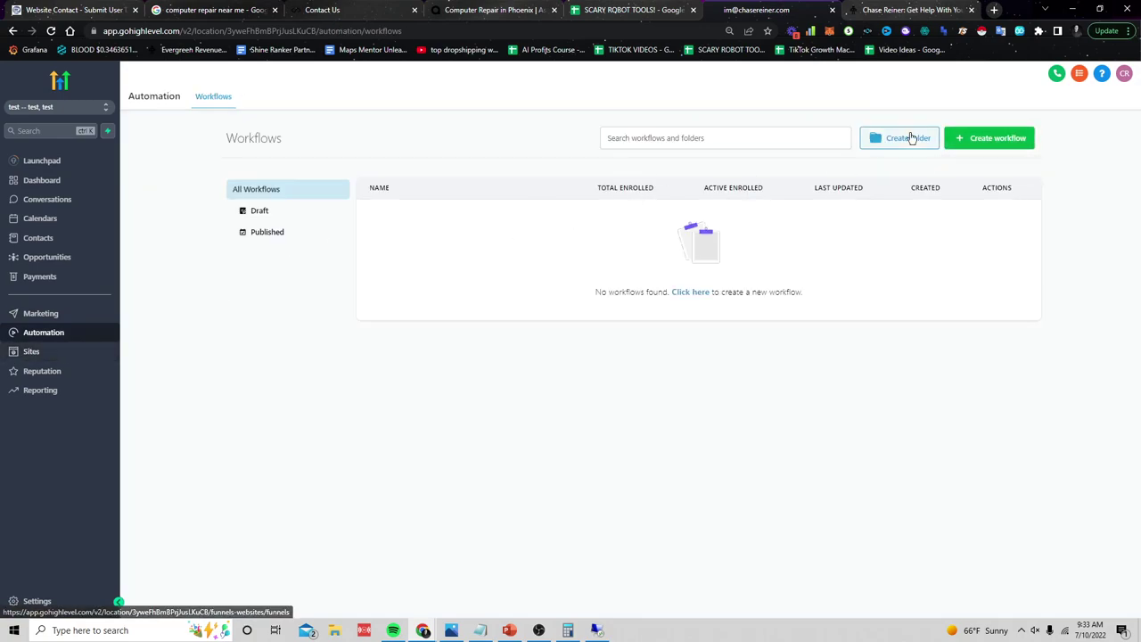
pyautogui.click(972, 138)
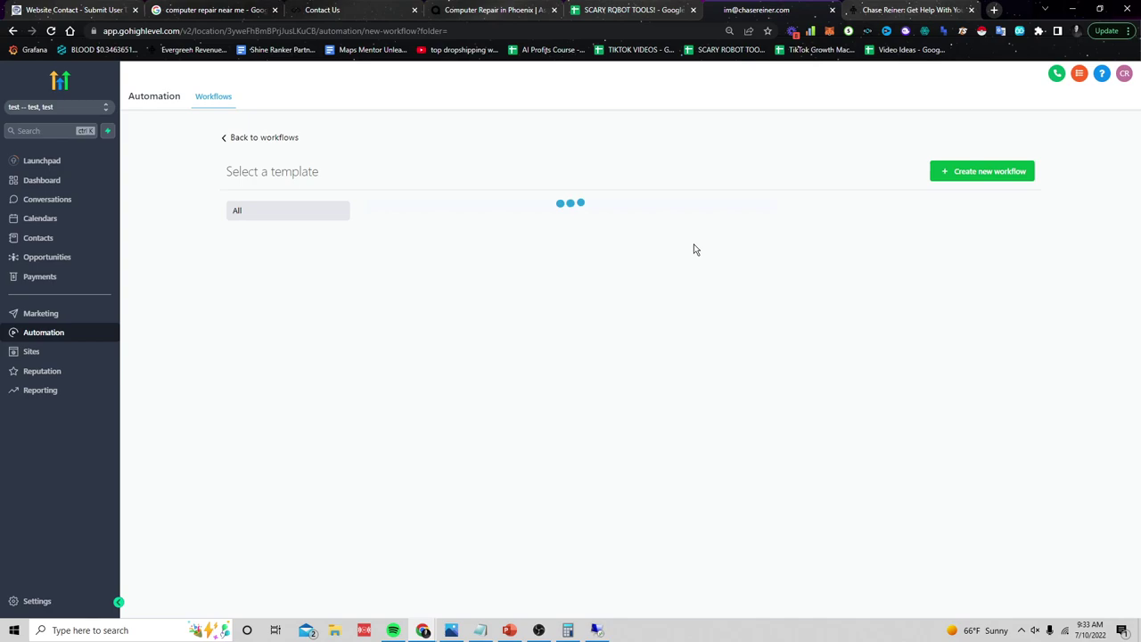
pyautogui.click(961, 174)
pyautogui.click(675, 110)
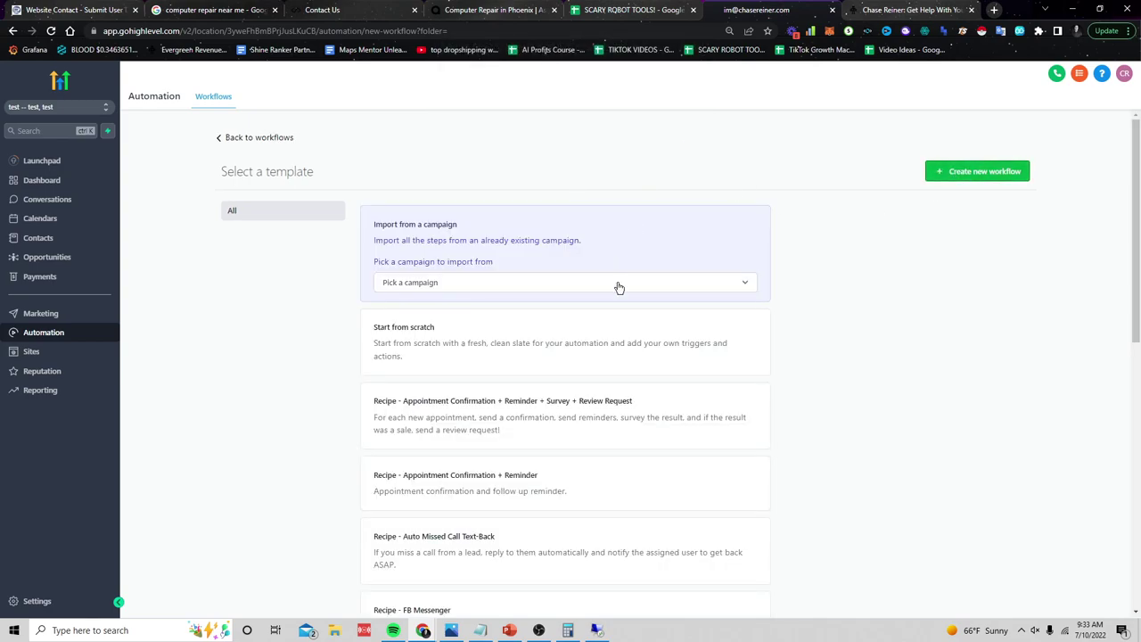
pyautogui.scroll(-2, 568, 402)
pyautogui.scroll(2, 528, 387)
pyautogui.scroll(-3, 524, 382)
pyautogui.scroll(3, 522, 377)
# Check Marketing's message templates and addable template types, ending on the empty Trigger Links page
pyautogui.click(68, 315)
pyautogui.moveTo(287, 96)
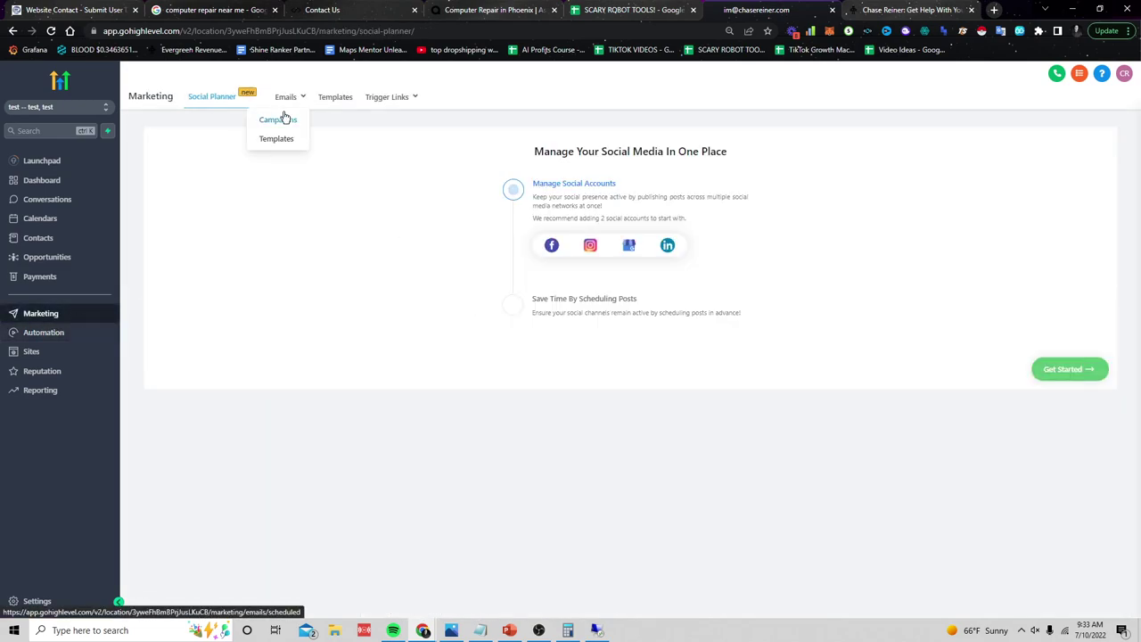
pyautogui.click(336, 99)
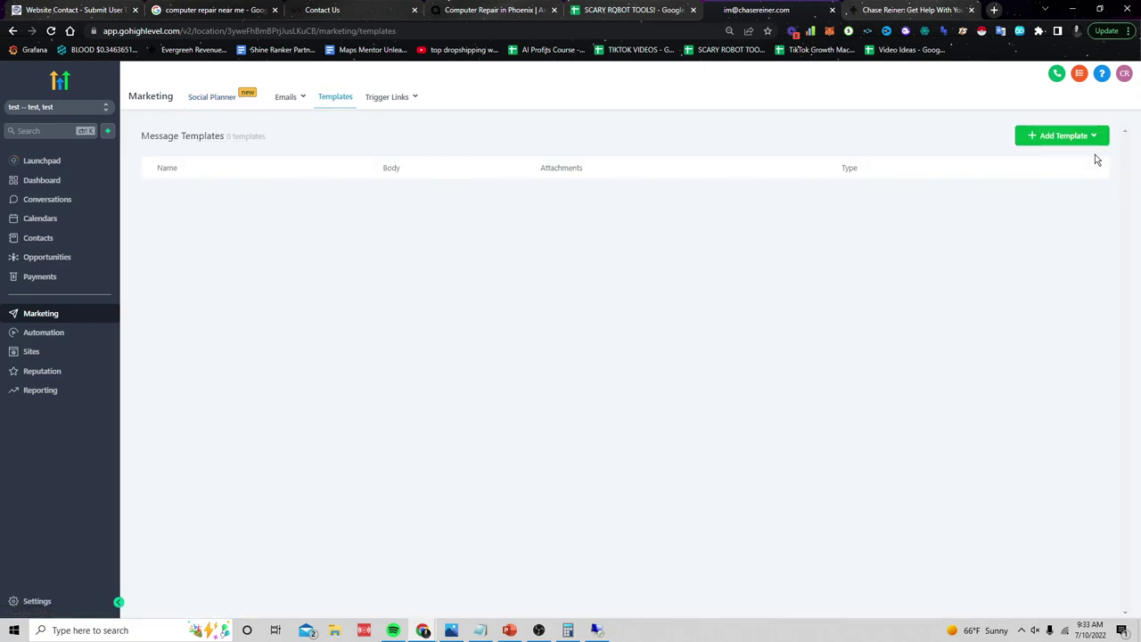
pyautogui.click(1025, 139)
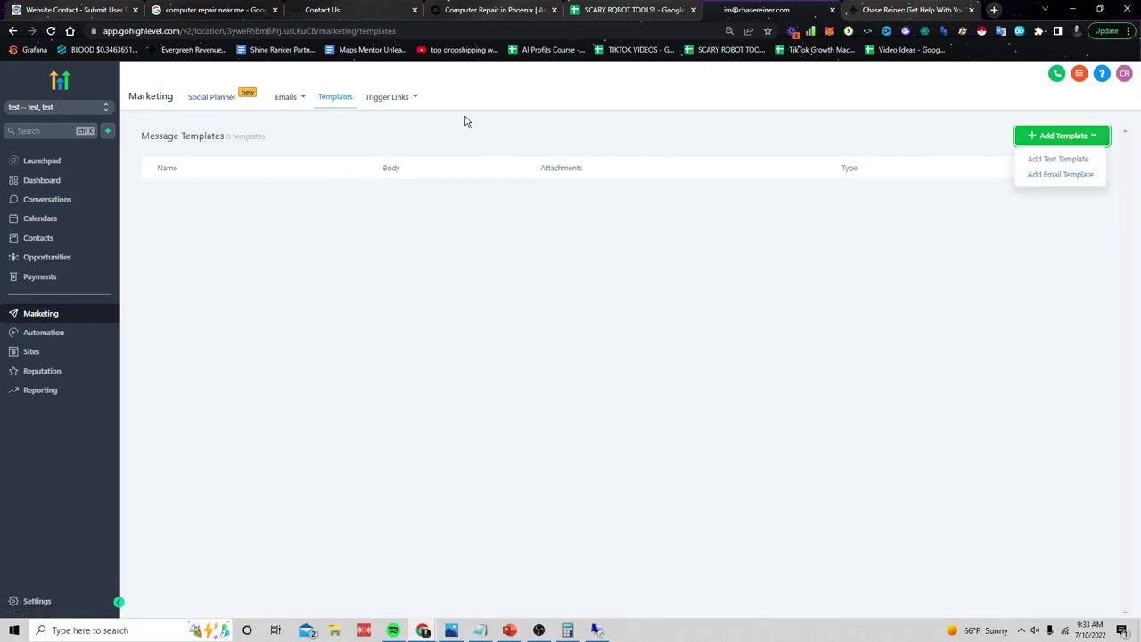
pyautogui.click(387, 117)
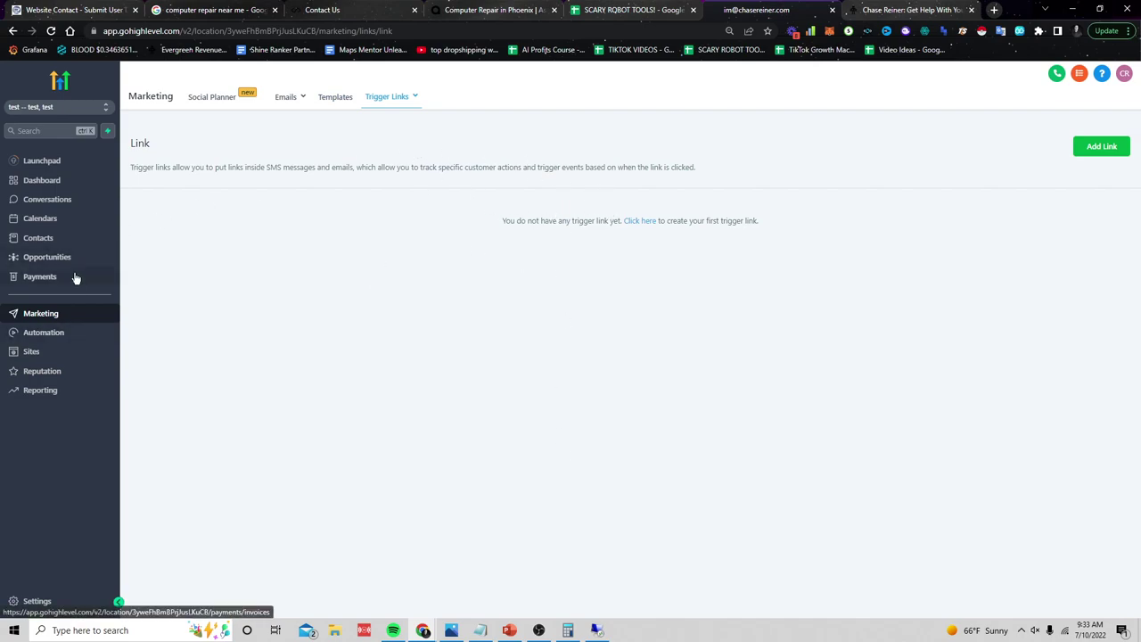
# Review the single contact record and its SMS conversation thread
pyautogui.click(42, 239)
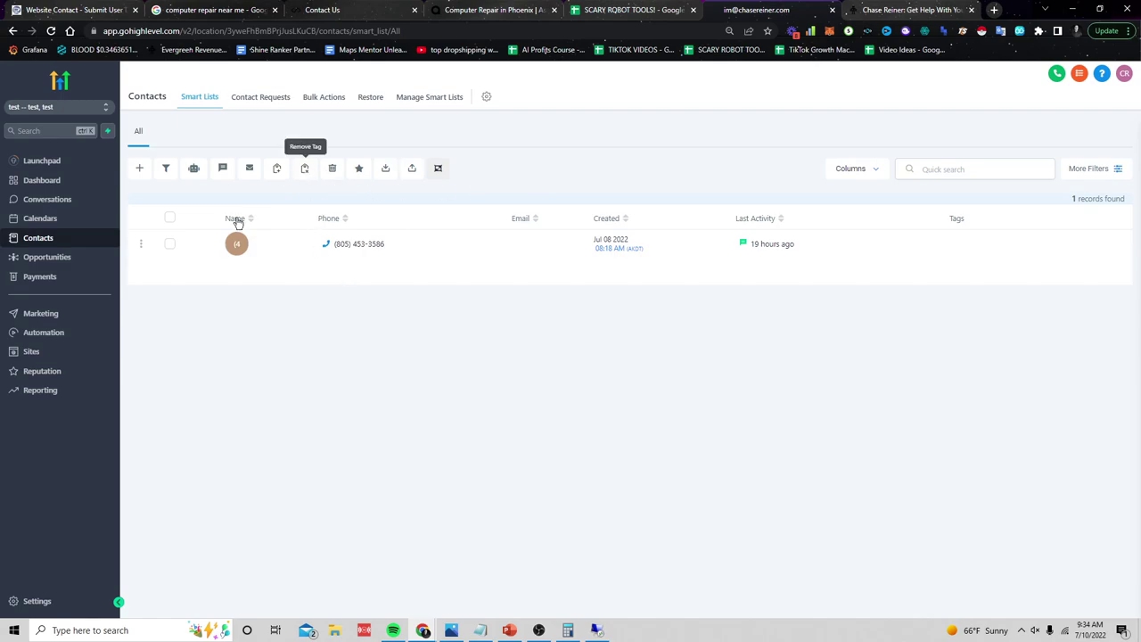
pyautogui.click(170, 244)
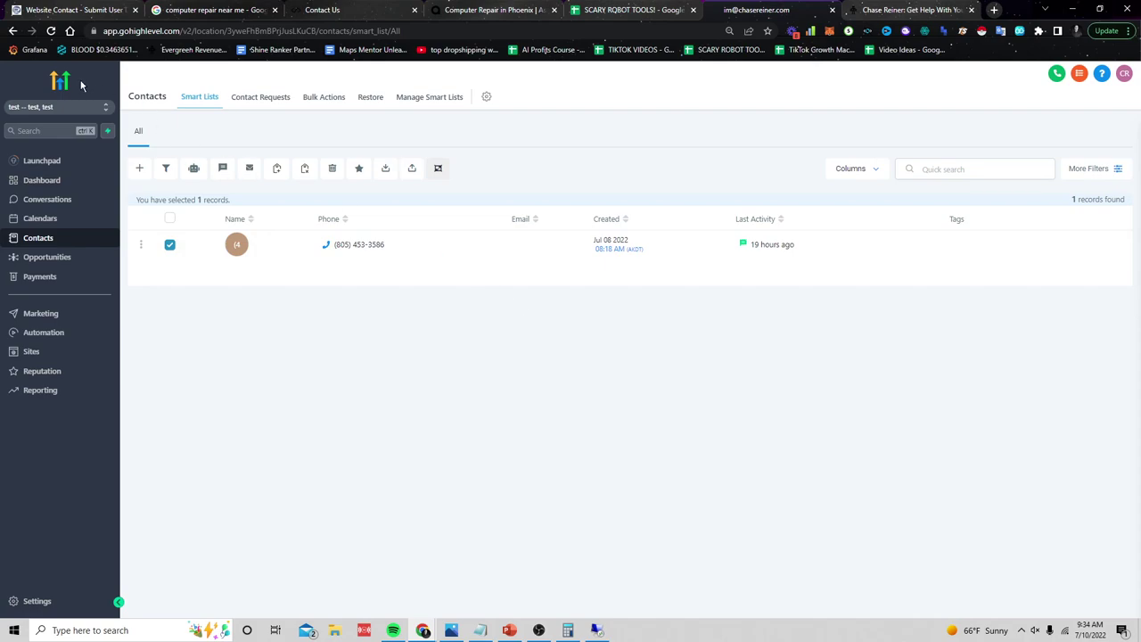
pyautogui.click(47, 199)
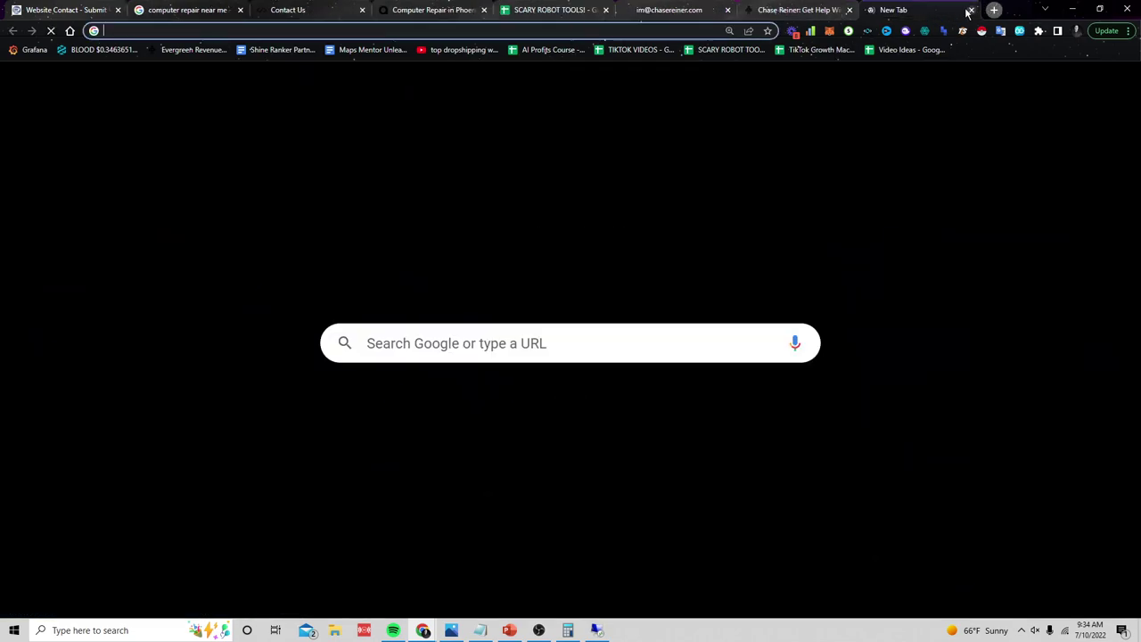
# Load shineranker.com in a new browser tab
pyautogui.click(993, 9)
pyautogui.write('shineranker.com')
pyautogui.press('Return')
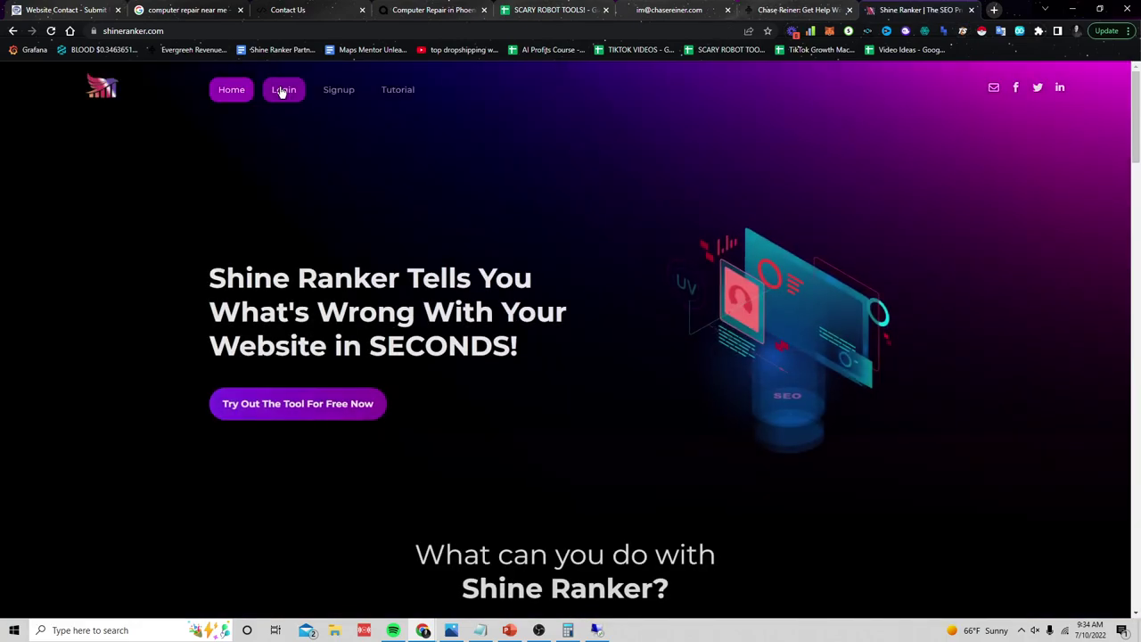
# Log in to Shine Ranker, open Shine Audit, and dismiss the website link prompt
pyautogui.click(283, 89)
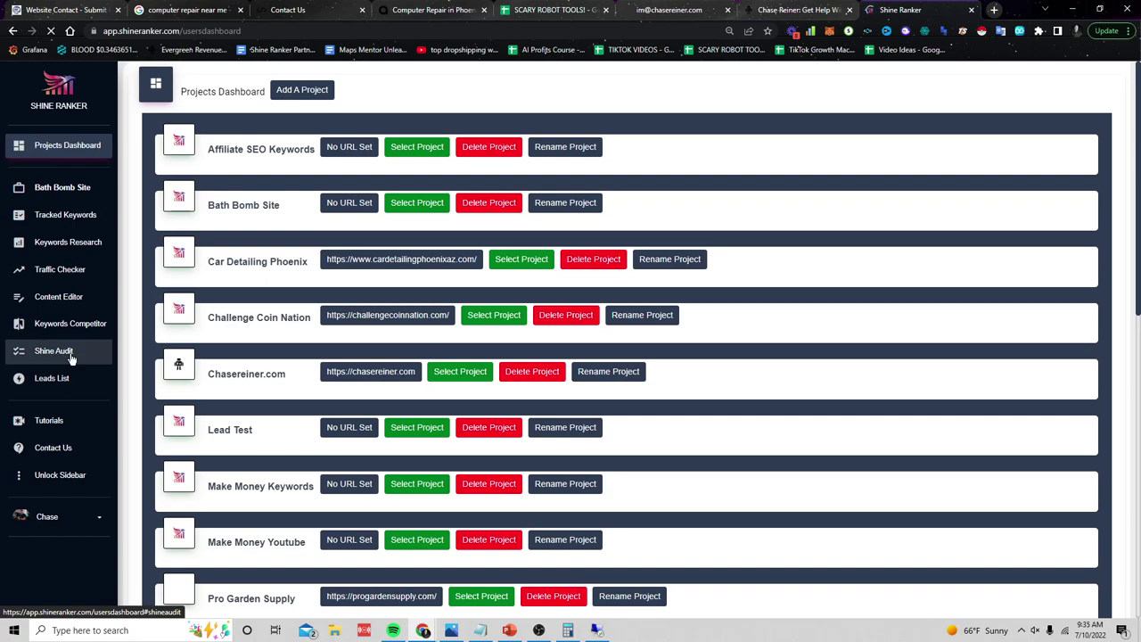
pyautogui.click(70, 356)
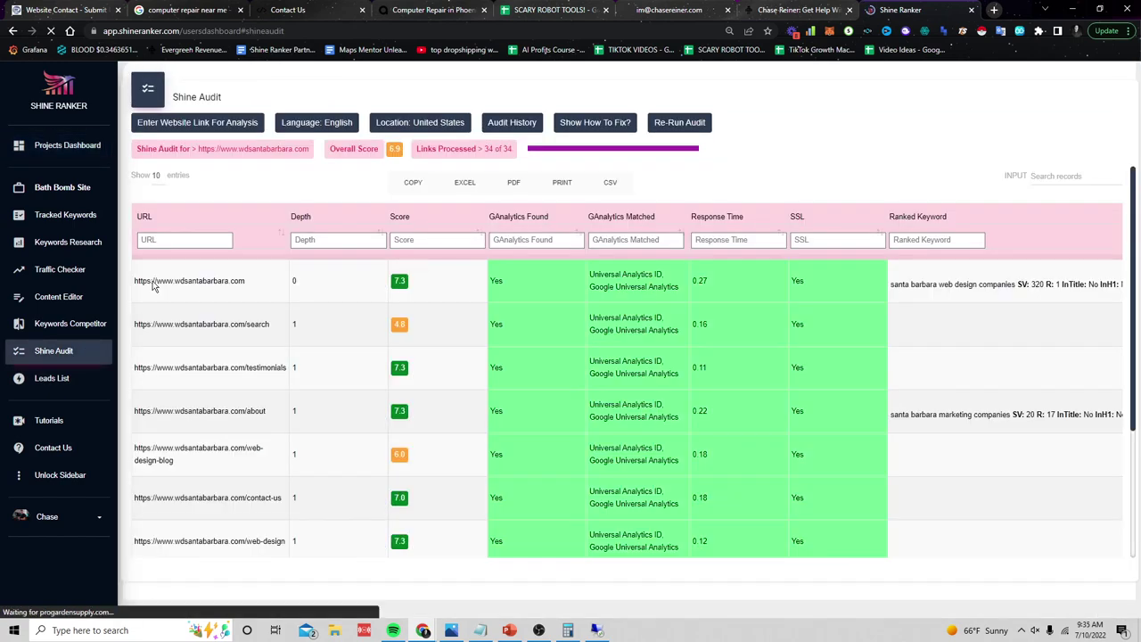
pyautogui.click(214, 124)
pyautogui.click(658, 410)
# Inspect the wdsantabarbara.com audit table columns, then reopen the Fiverr google analytics results tab
pyautogui.tripleClick(392, 558)
pyautogui.click(601, 484)
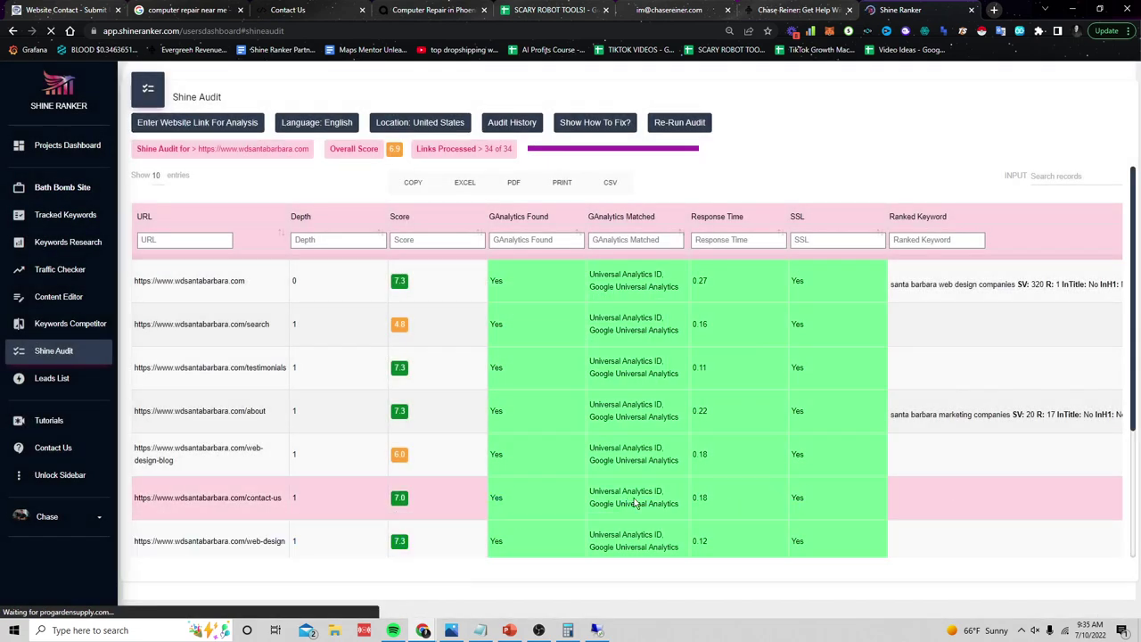
pyautogui.moveTo(590, 276); pyautogui.dragTo(1040, 383)
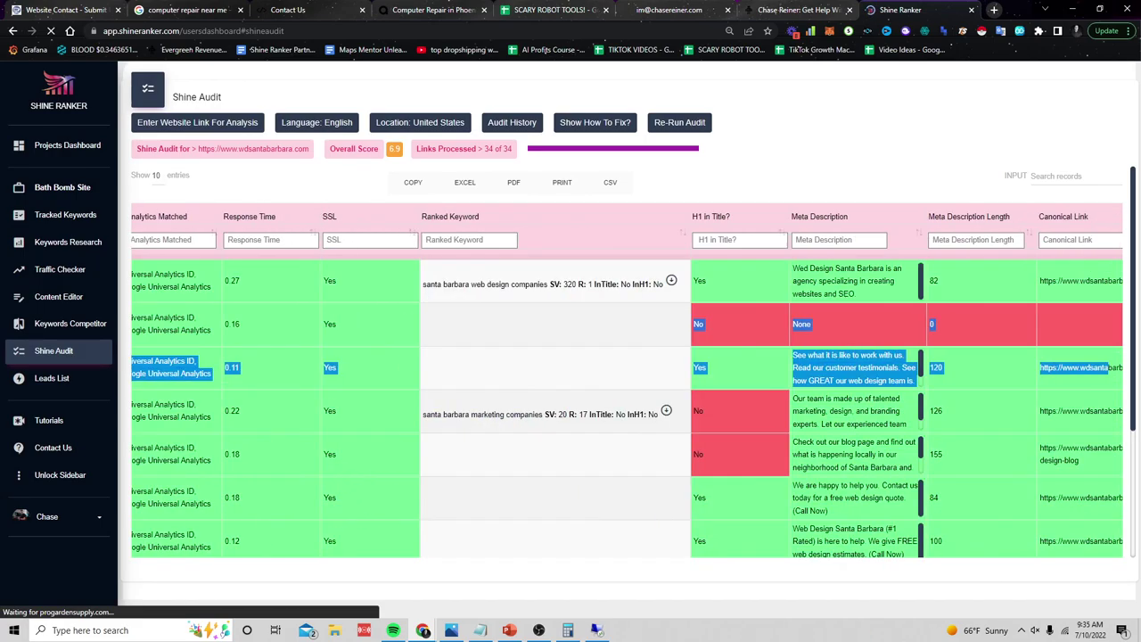
pyautogui.moveTo(1082, 322); pyautogui.dragTo(503, 353)
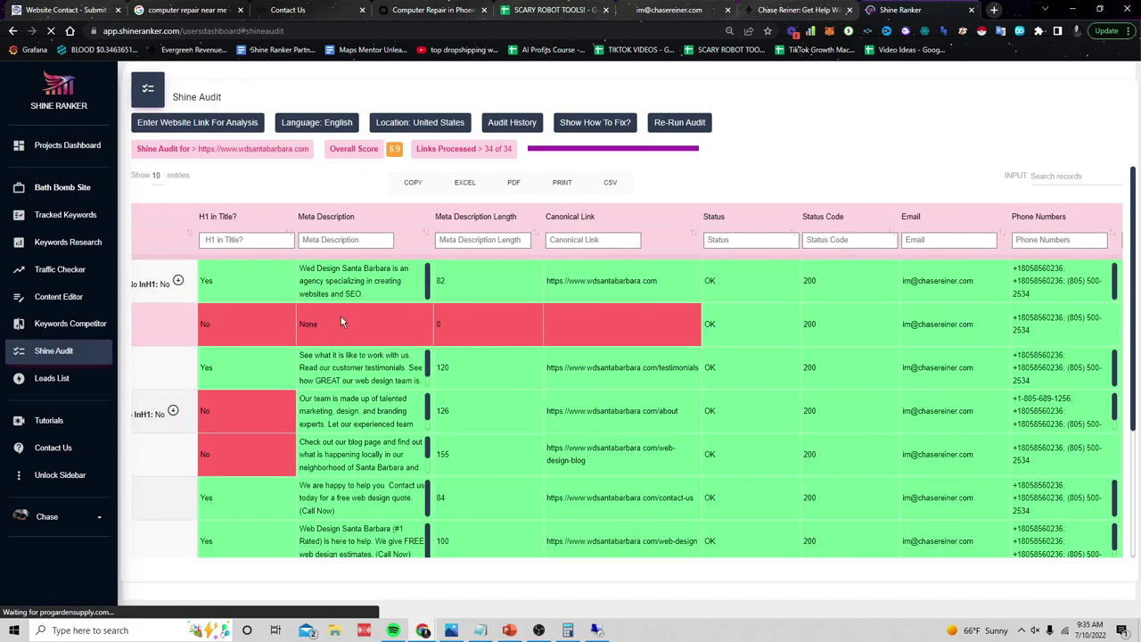
pyautogui.moveTo(591, 324); pyautogui.dragTo(888, 355)
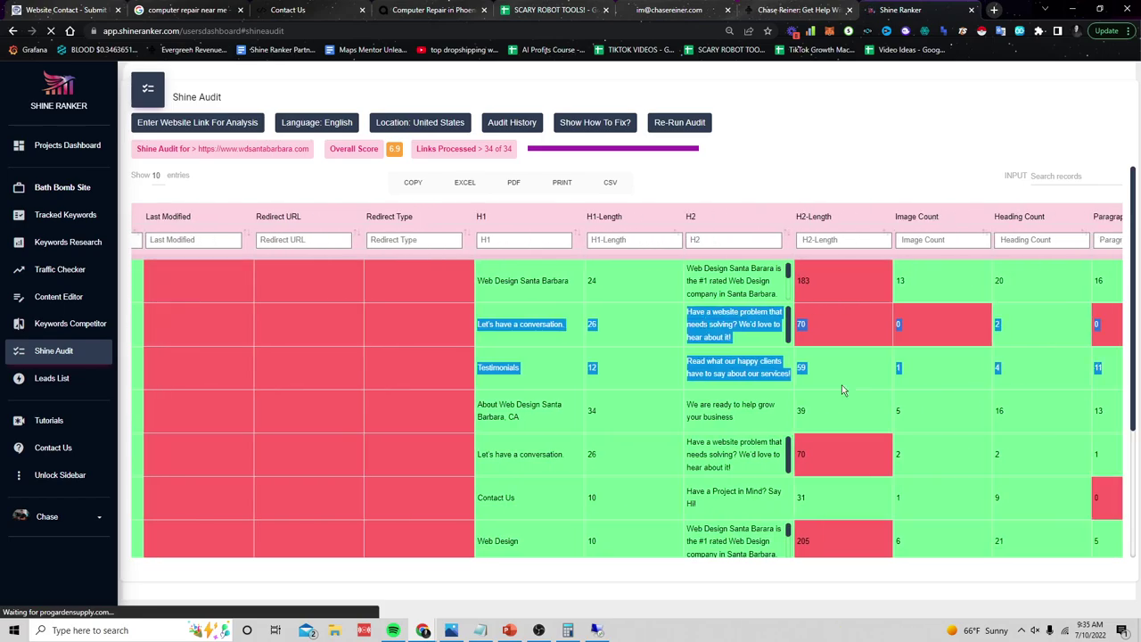
pyautogui.click(833, 380)
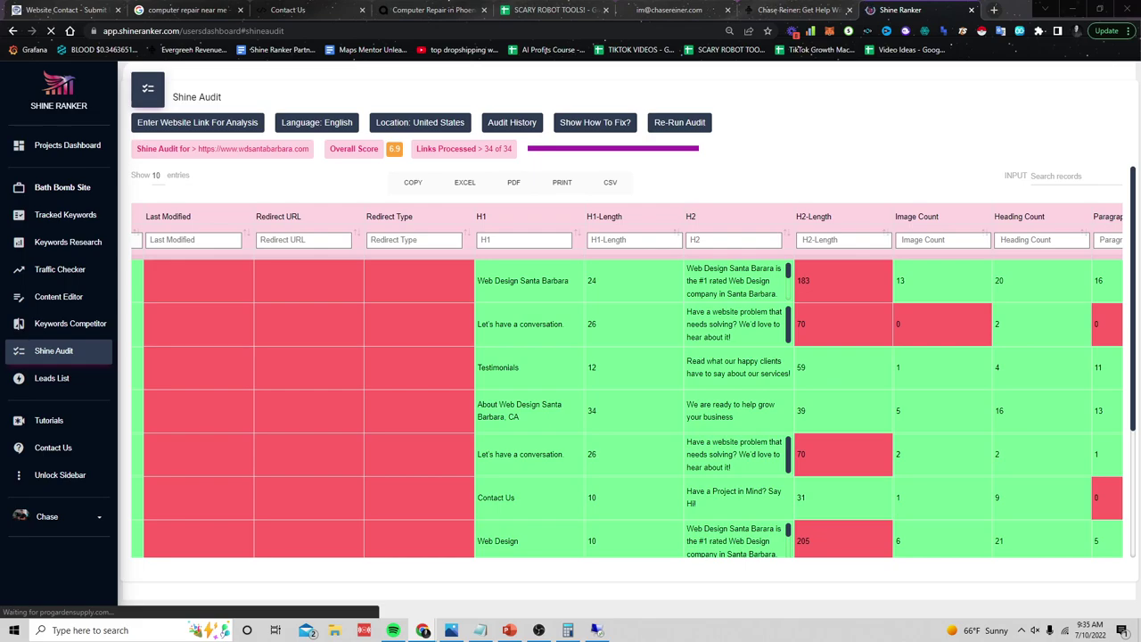
pyautogui.hotkey('ctrl', 'shift', 't')
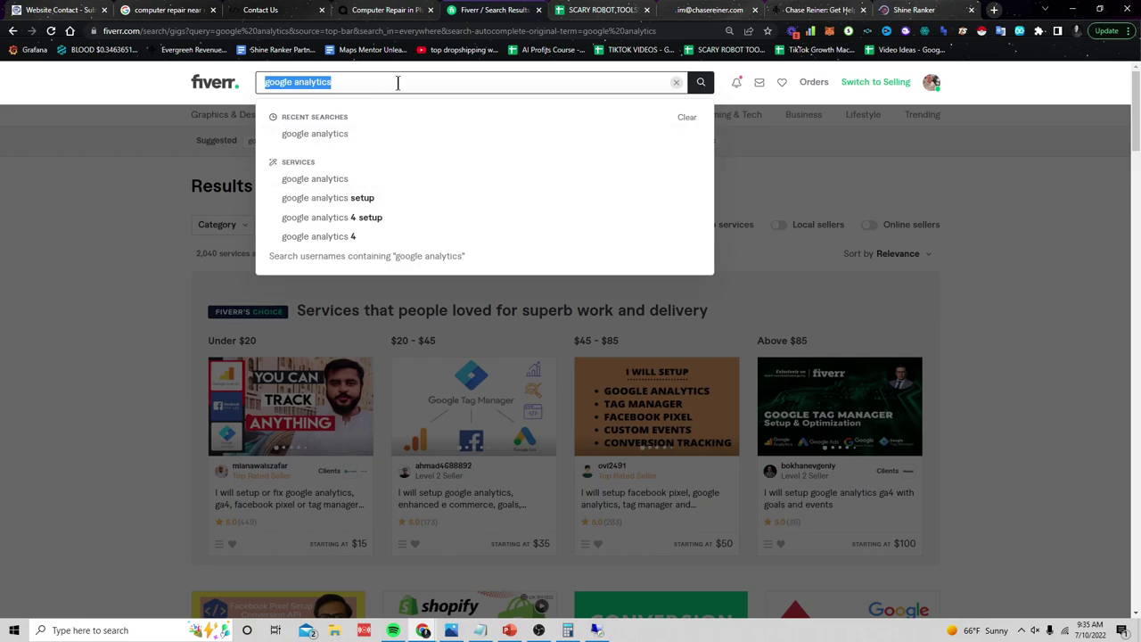
# Search Fiverr for 'website fix' and browse the resulting gigs, including WordPress repair offers and prices
pyautogui.write('website fix')
pyautogui.press('Return')
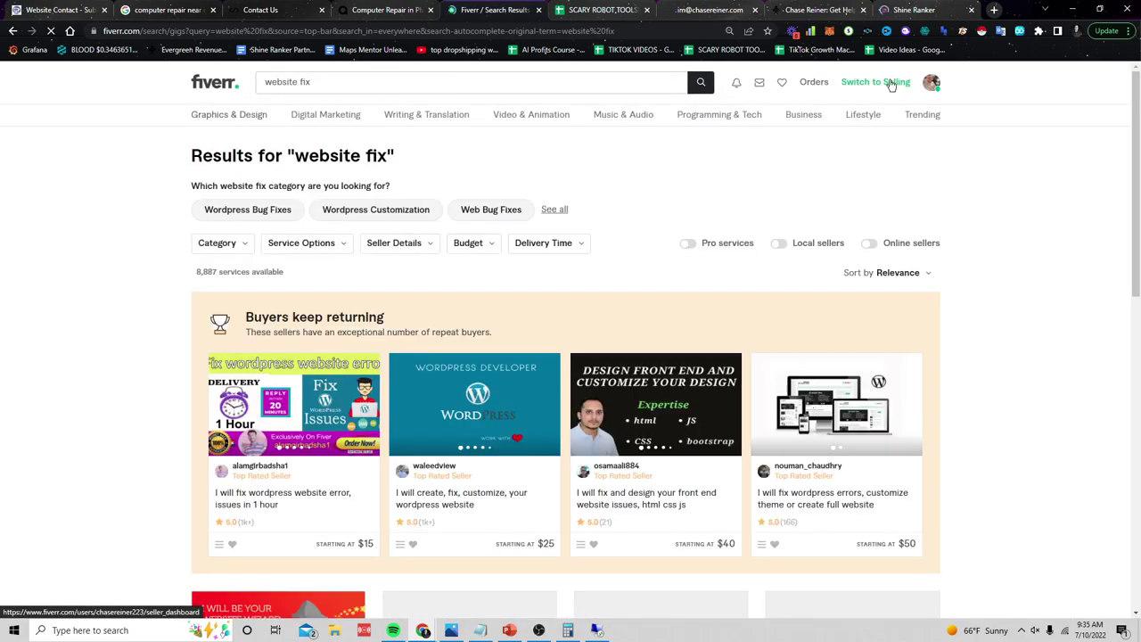
pyautogui.scroll(-6, 962, 170)
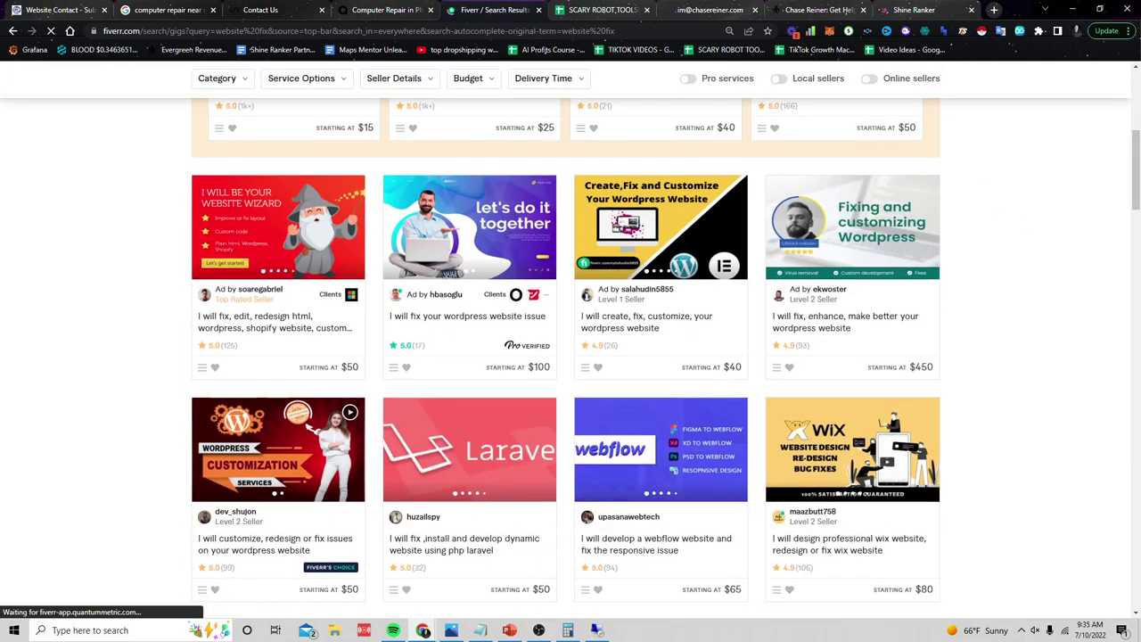
pyautogui.scroll(6, 957, 237)
pyautogui.scroll(-3, 980, 242)
pyautogui.scroll(3, 986, 244)
pyautogui.scroll(-2, 1019, 255)
pyautogui.scroll(1, 1077, 321)
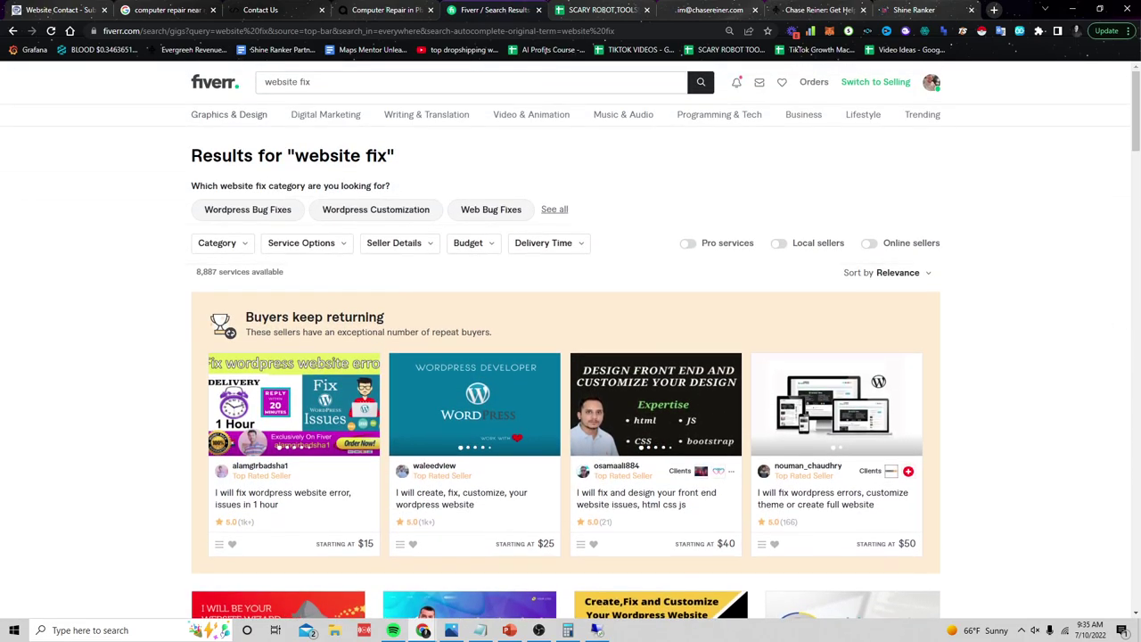
pyautogui.scroll(-3, 801, 320)
pyautogui.scroll(-3, 808, 323)
pyautogui.scroll(2, 822, 323)
pyautogui.scroll(3, 772, 247)
pyautogui.scroll(1, 827, 296)
pyautogui.scroll(-3, 873, 303)
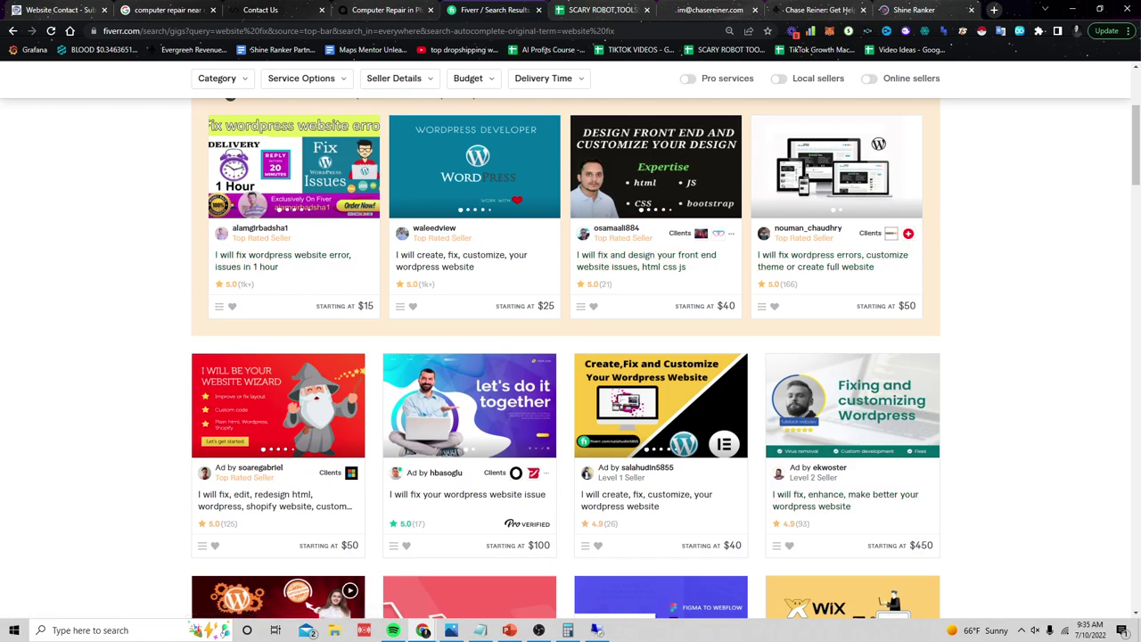
pyautogui.scroll(-4, 991, 282)
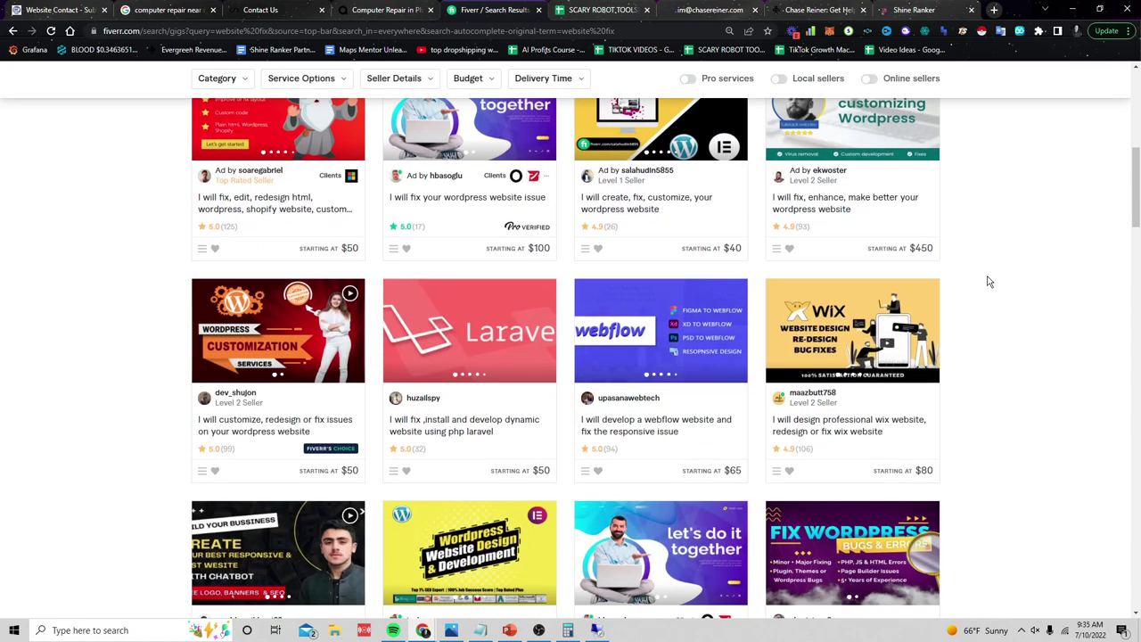
pyautogui.scroll(7, 991, 282)
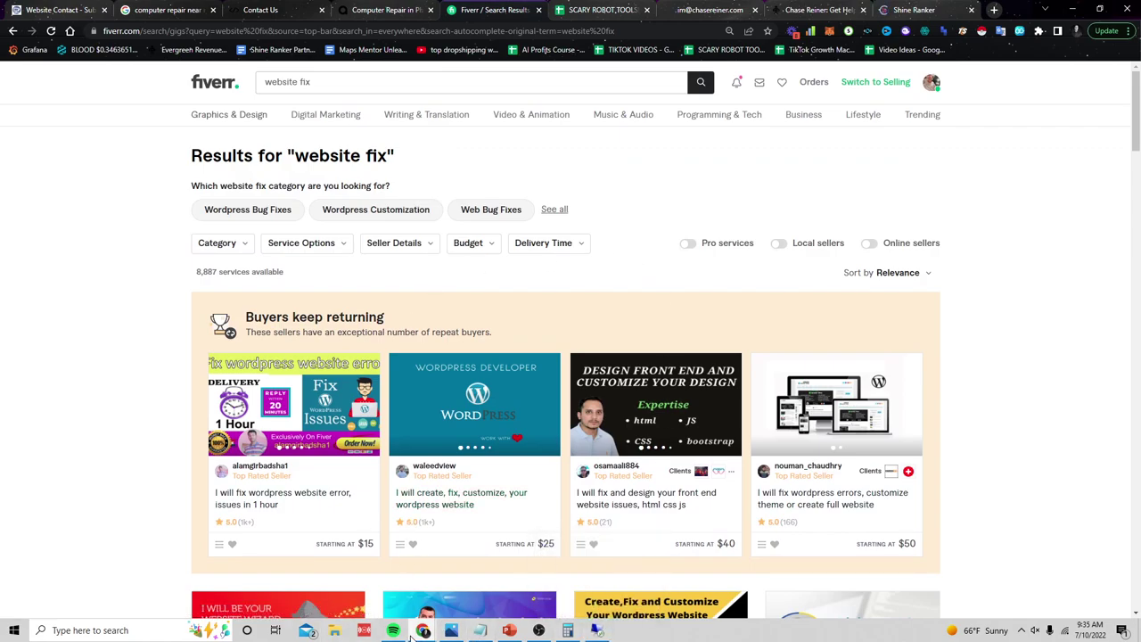
pyautogui.click(539, 631)
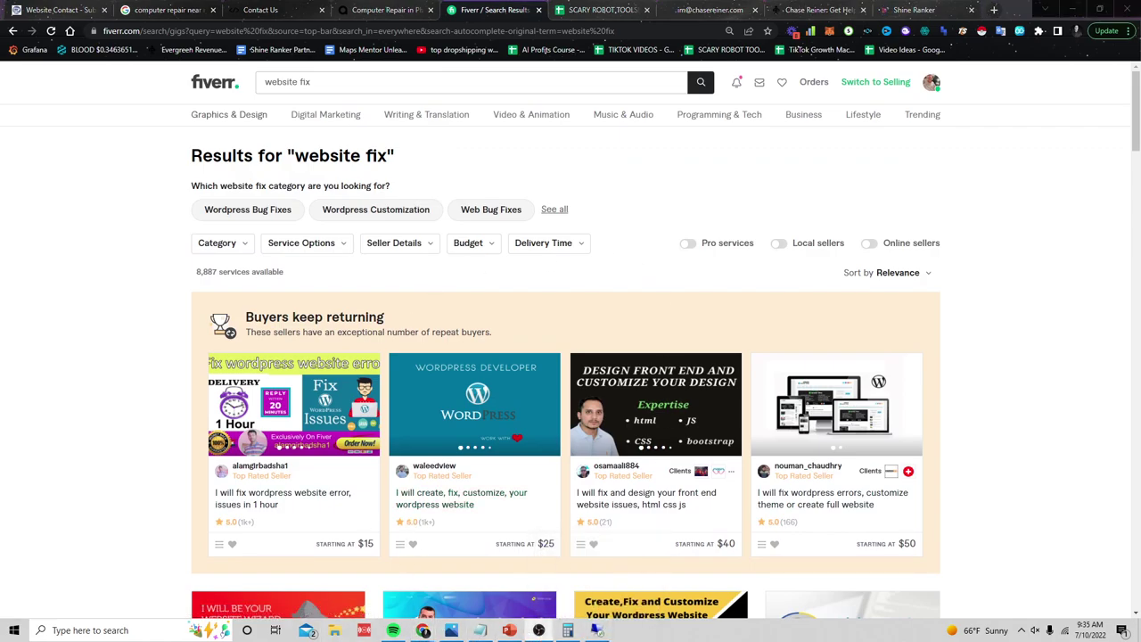